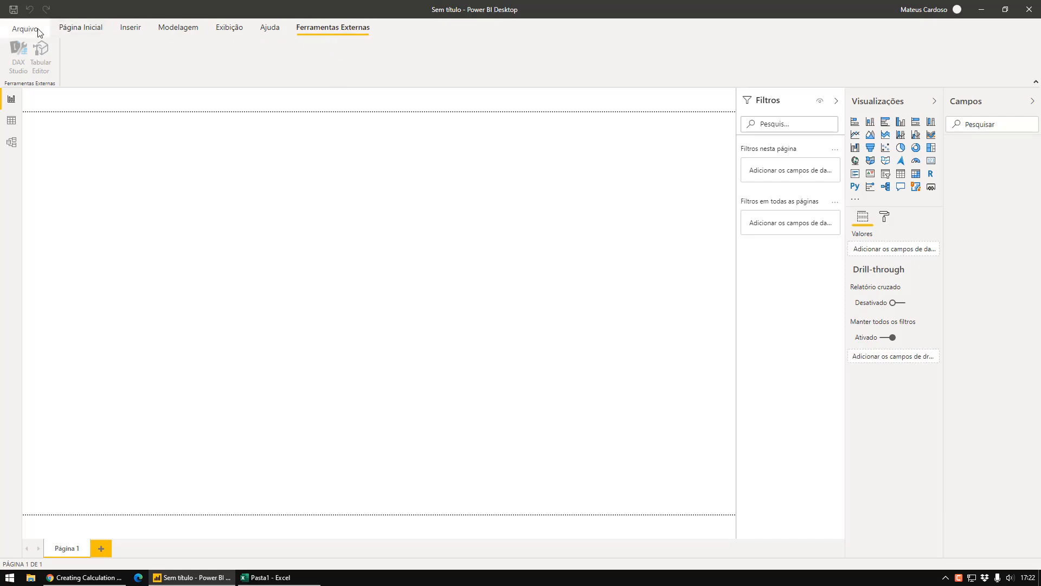
click(66, 30)
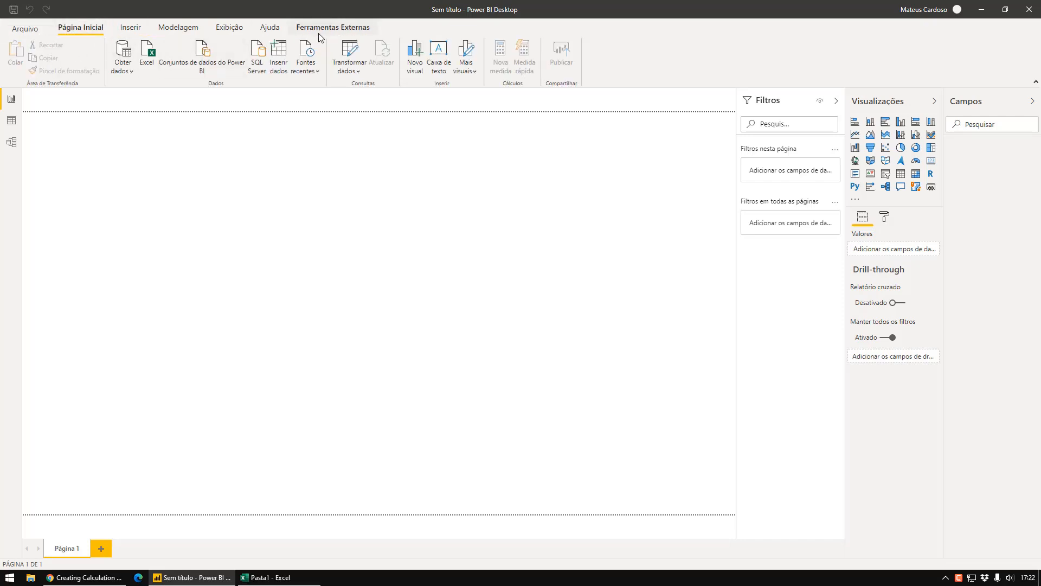
click(356, 28)
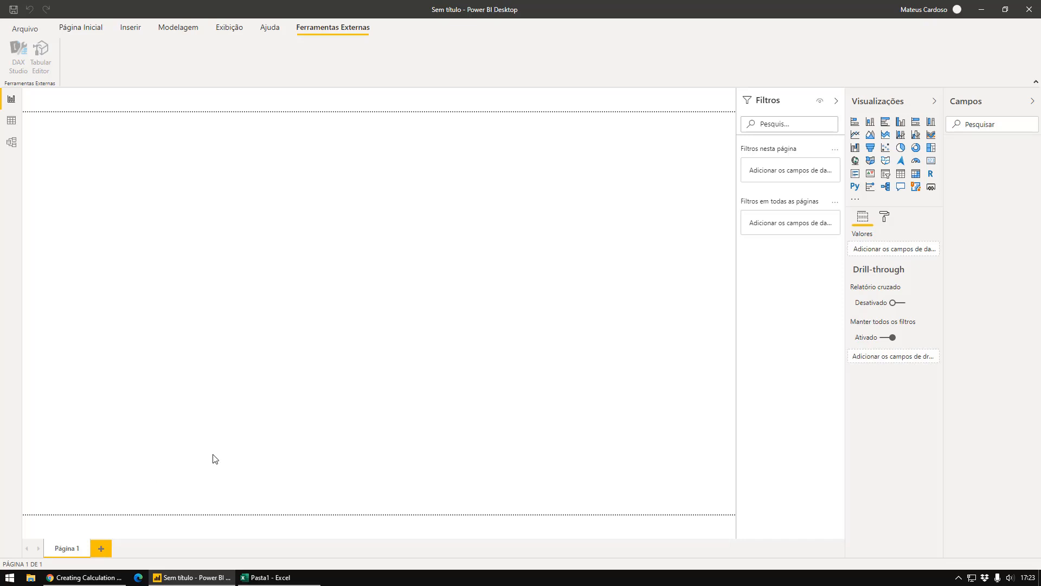
click(108, 576)
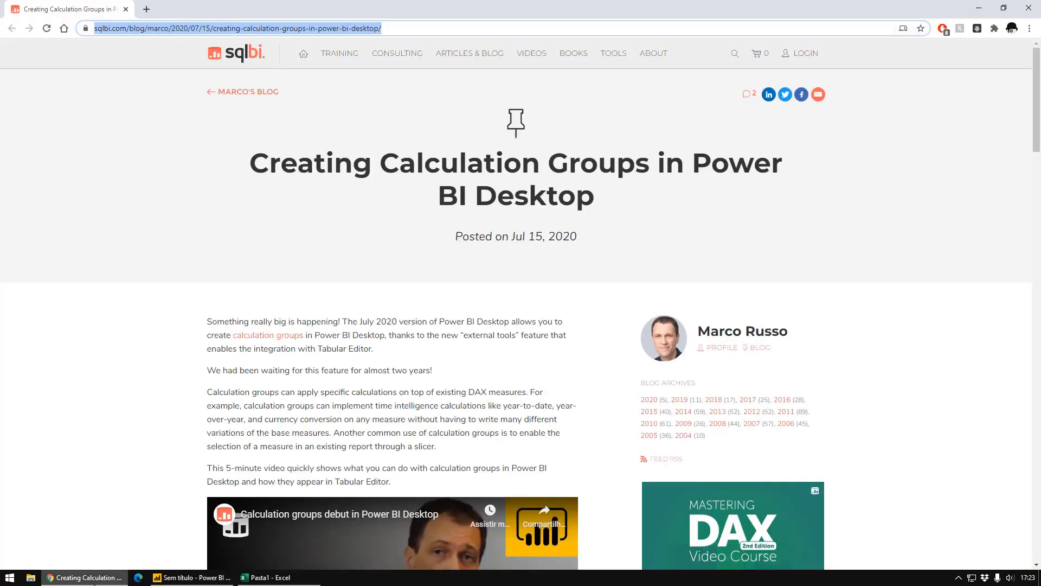
click(131, 414)
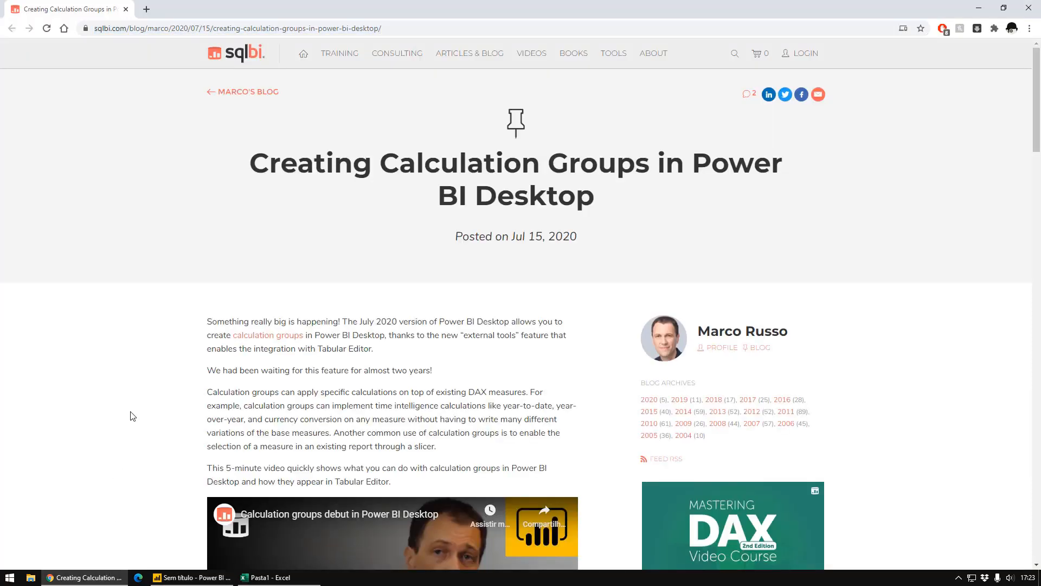
click(266, 577)
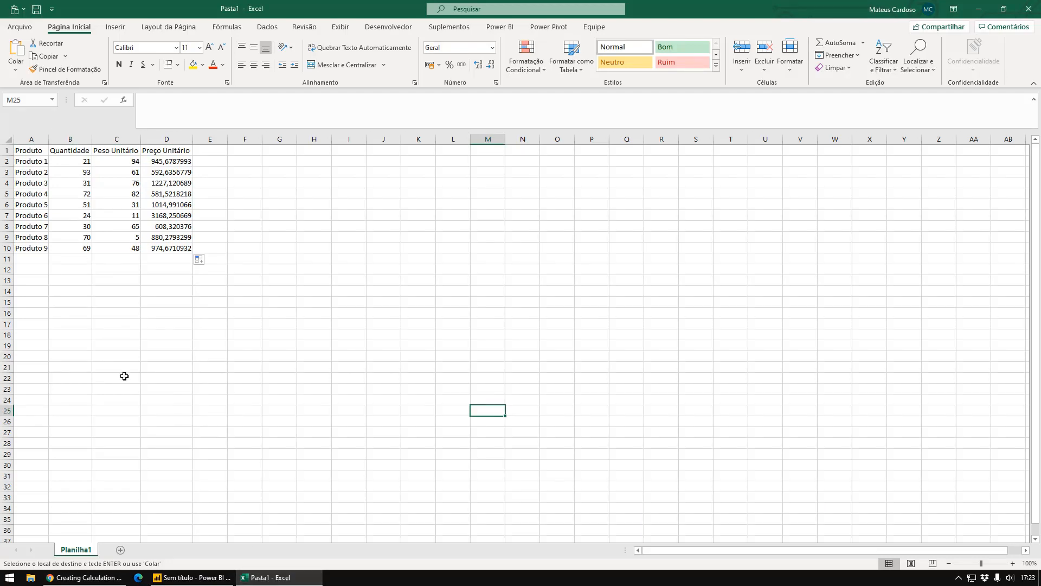
Switch to Chrome, open SQLBI's Tabular Editor tool page, and check for that tool among Power BI Desktop's external tools.
click(84, 576)
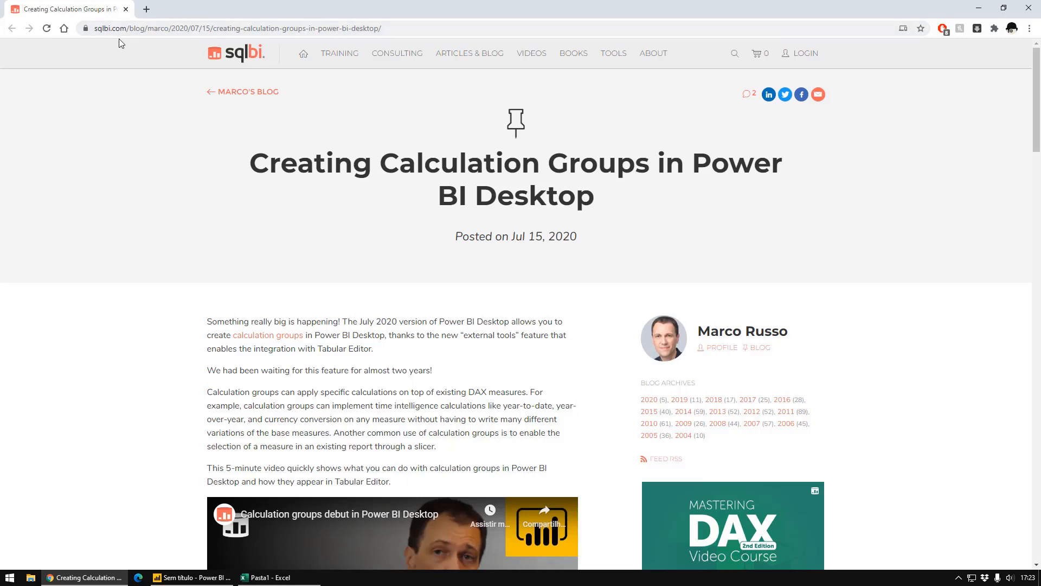
click(611, 57)
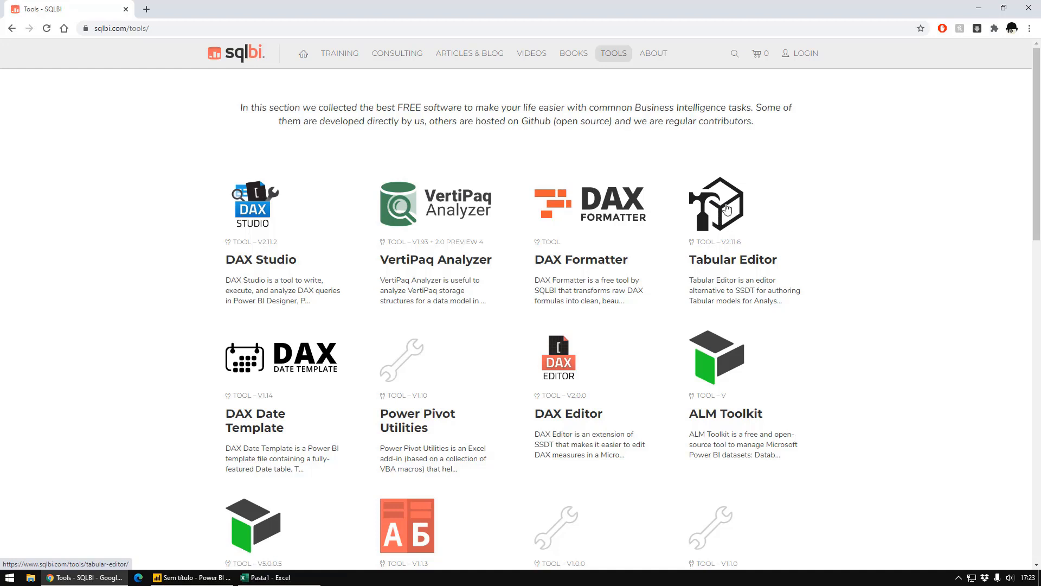
click(727, 210)
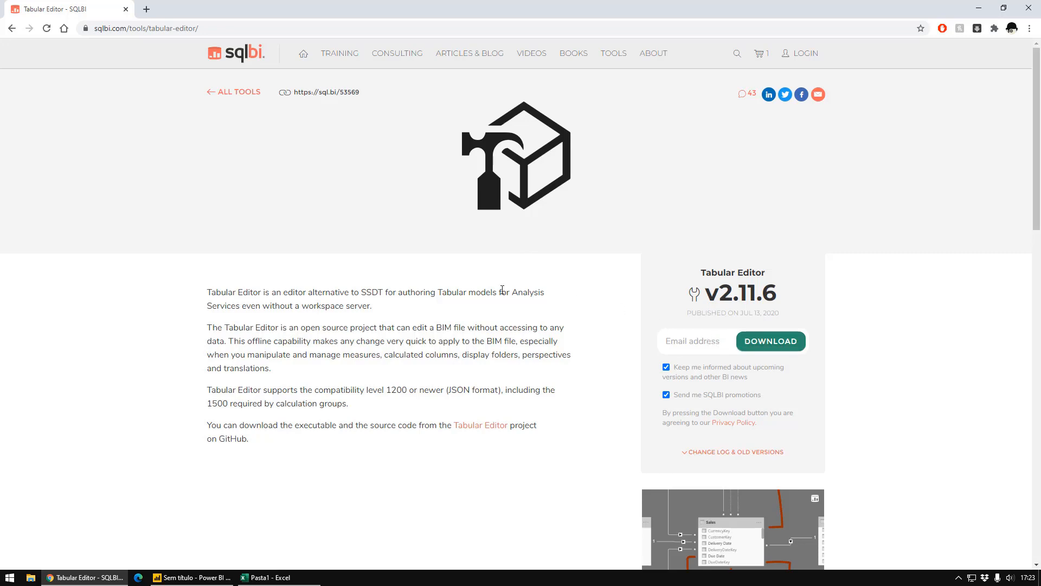
click(162, 577)
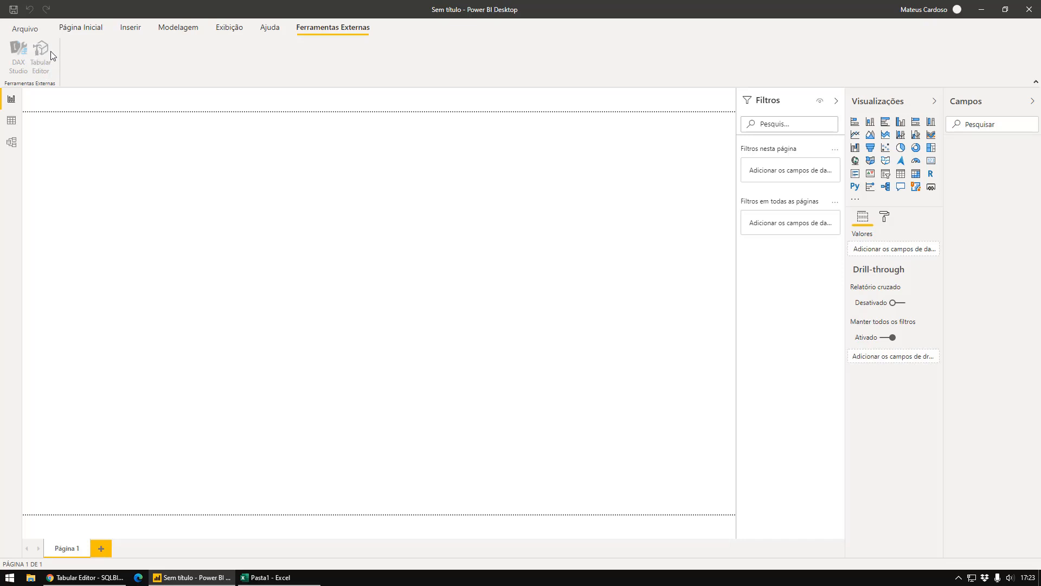
click(81, 578)
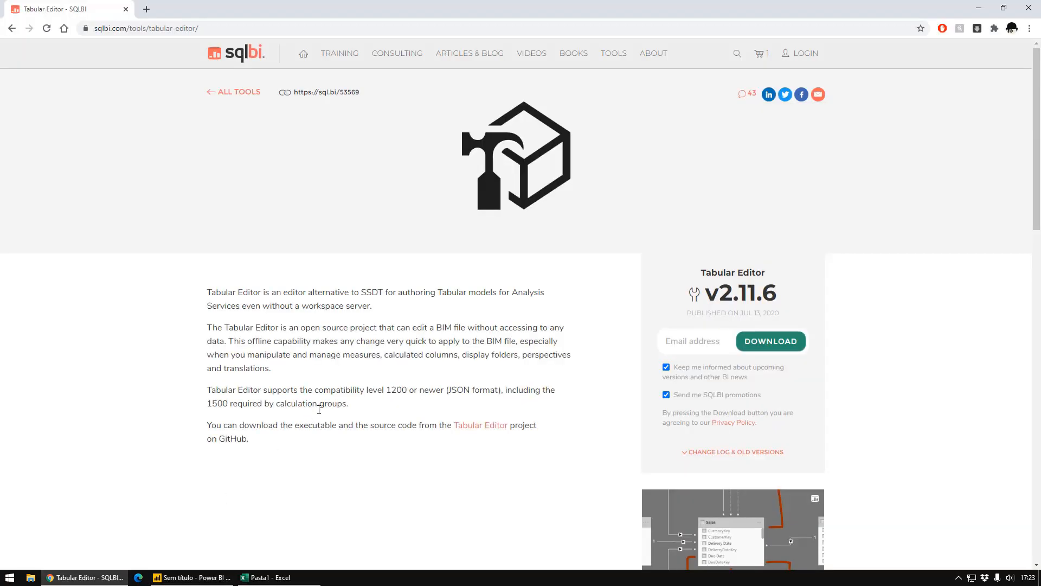
Open SQLBI's blog article "Creating Calculation Groups in Power BI Desktop" and read through to its list of related articles.
click(12, 28)
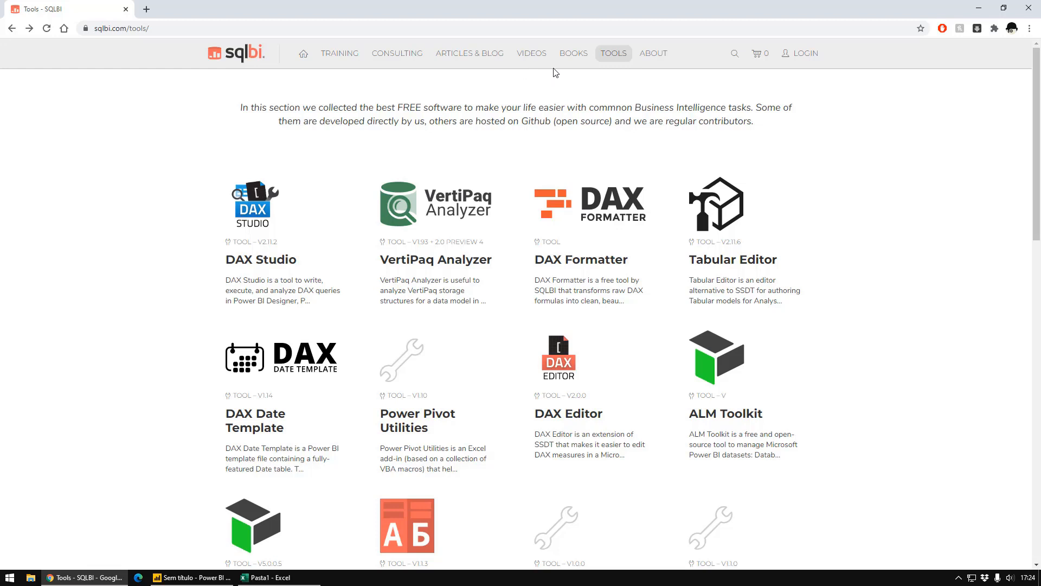
click(481, 62)
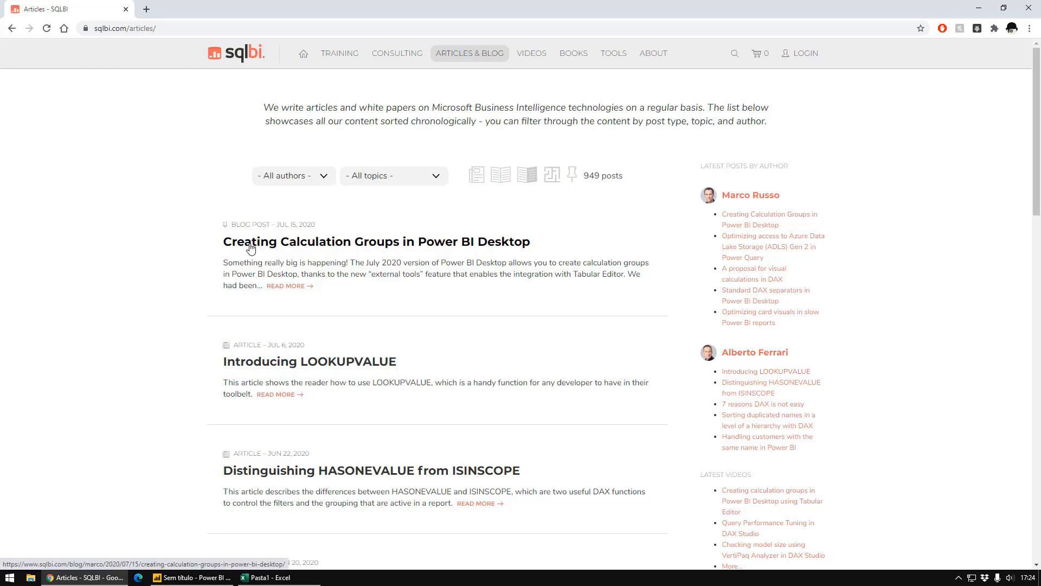
click(344, 245)
scroll(437, 278, down, 7)
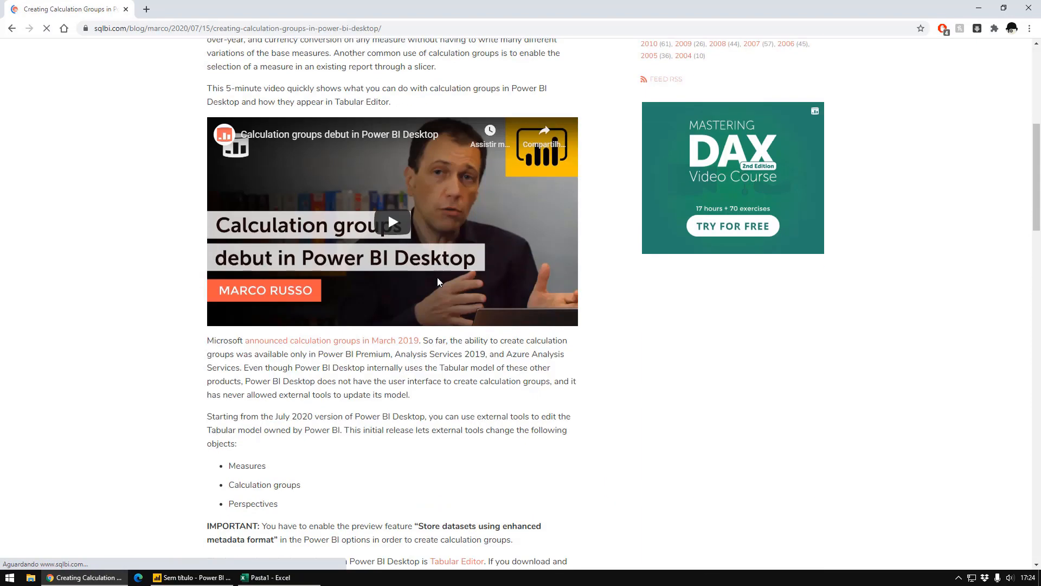
scroll(437, 278, down, 9)
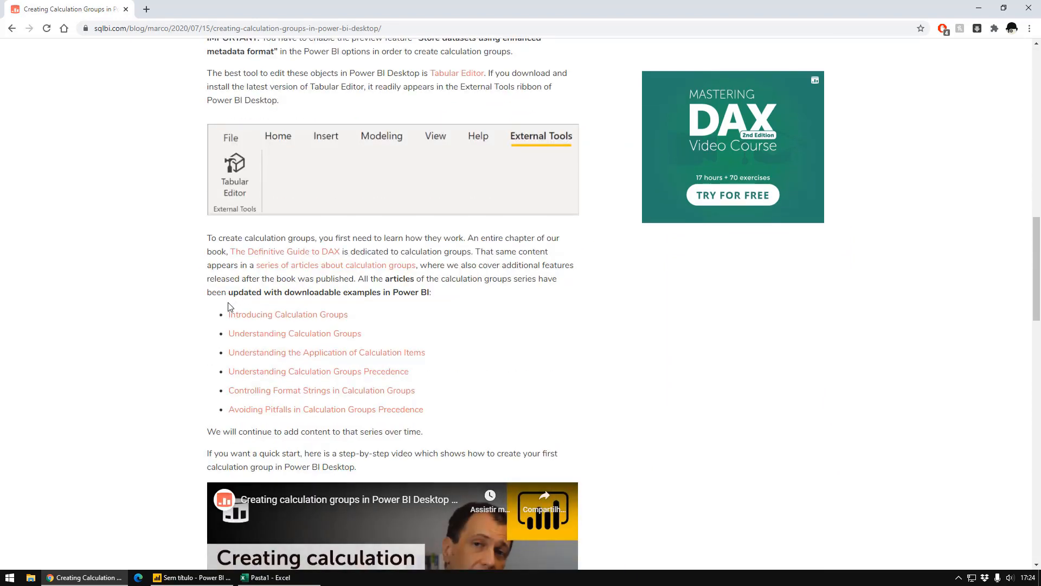
mouse_move(228, 307)
mouse_down()
mouse_move(414, 372)
mouse_move(425, 411)
mouse_move(454, 411)
mouse_move(218, 355)
mouse_move(218, 309)
mouse_up()
click(476, 418)
click(530, 368)
Switch to File Explorer and open "The Definitive Guide to DAX.pdf" from the OneDrive - MLF folder.
click(31, 577)
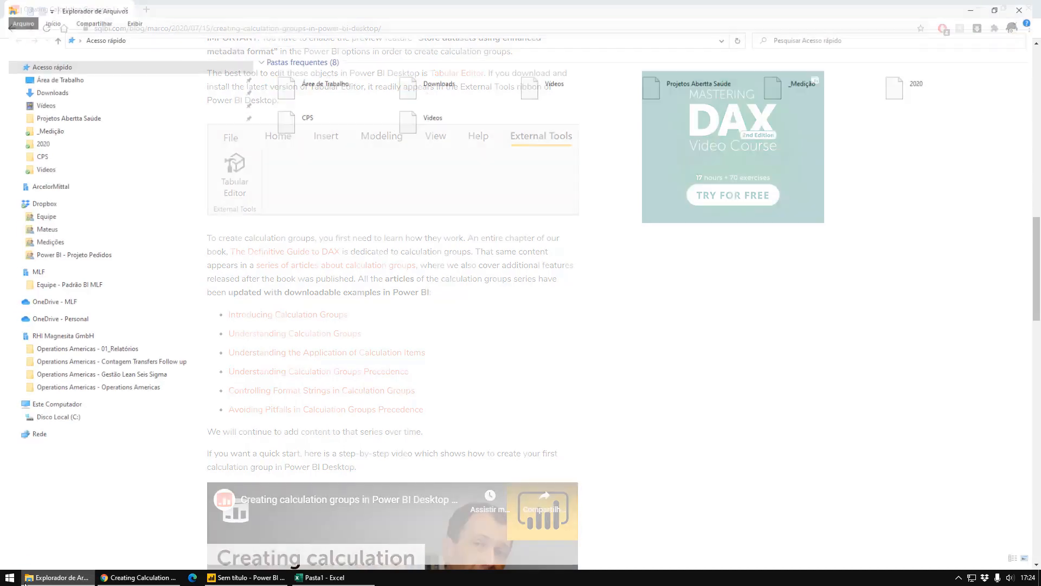
click(81, 286)
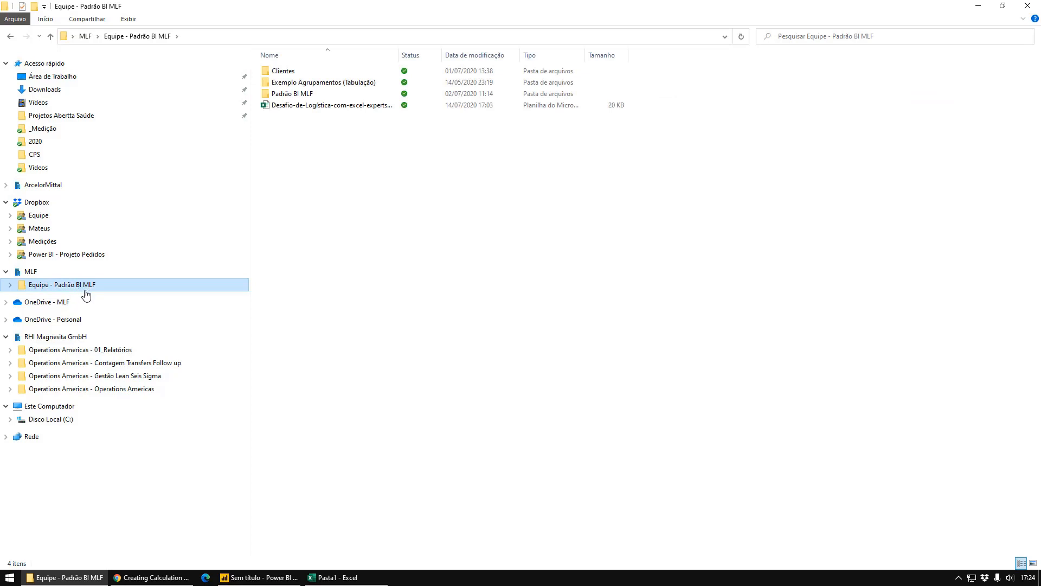
click(63, 308)
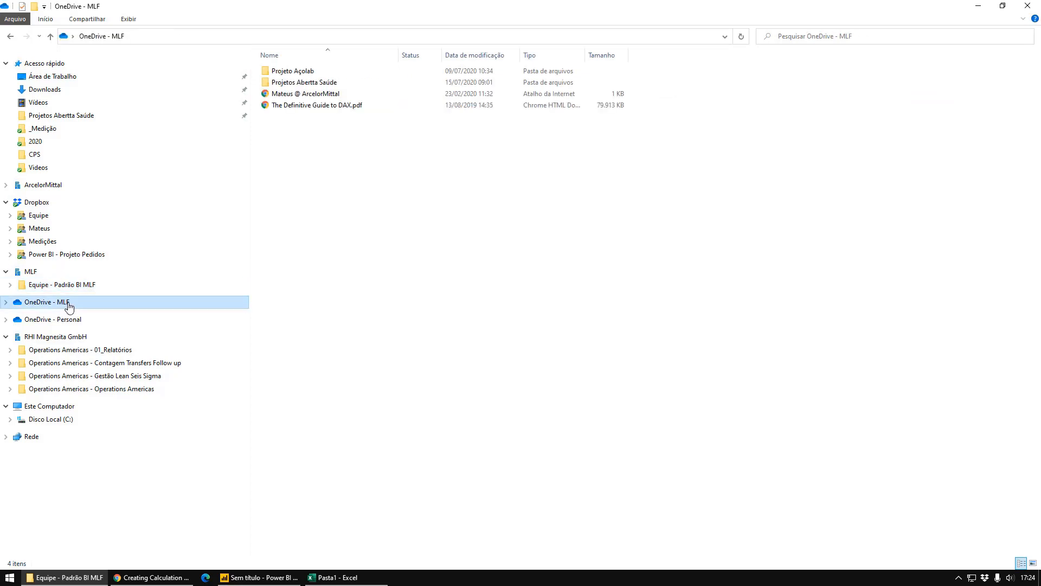
click(304, 106)
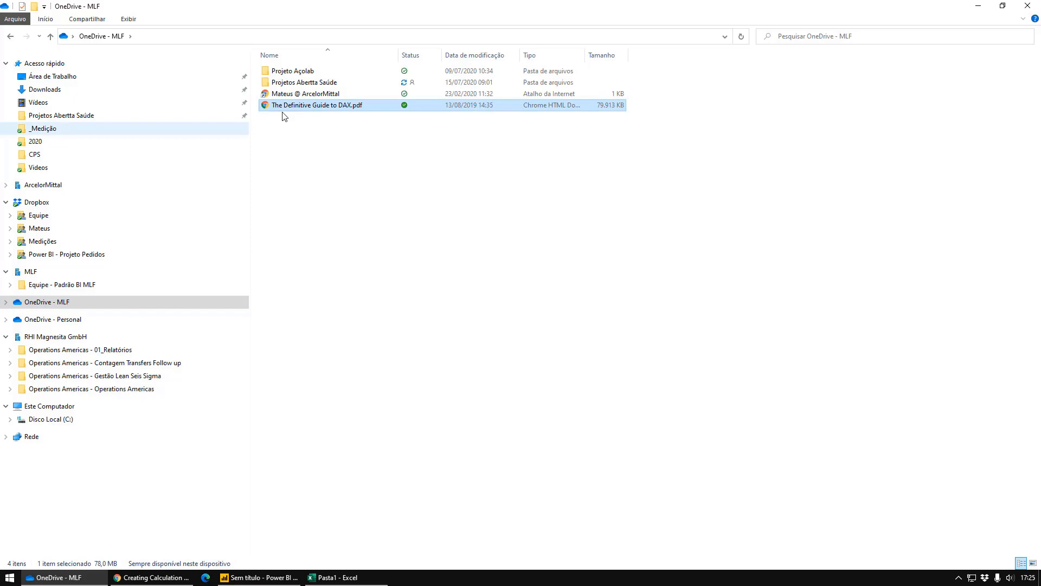
double_click(324, 106)
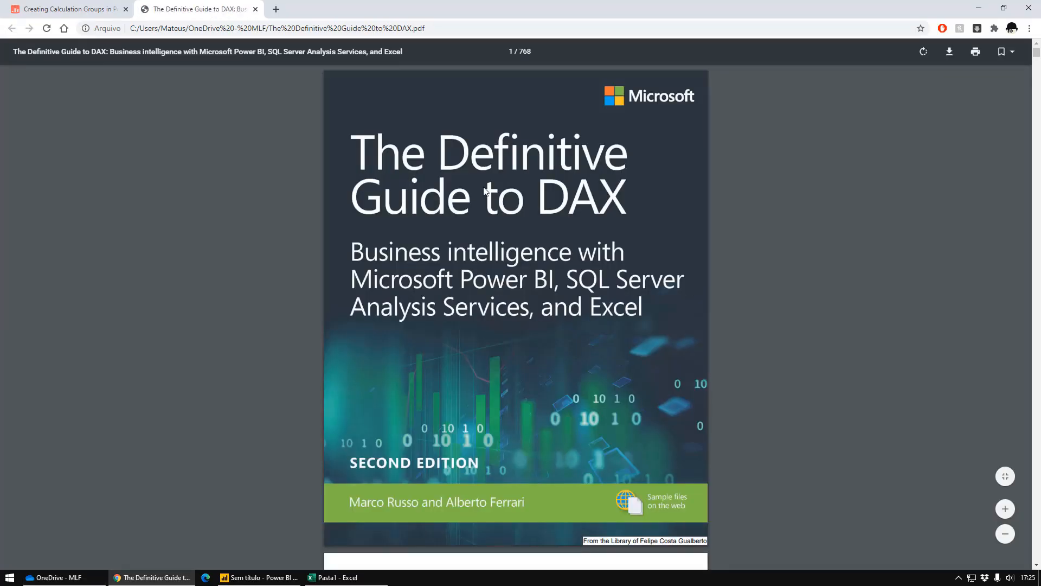
Find the Calculation groups chapter in the book's Contents at a Glance, and close the PDF.
scroll(662, 232, down, 20)
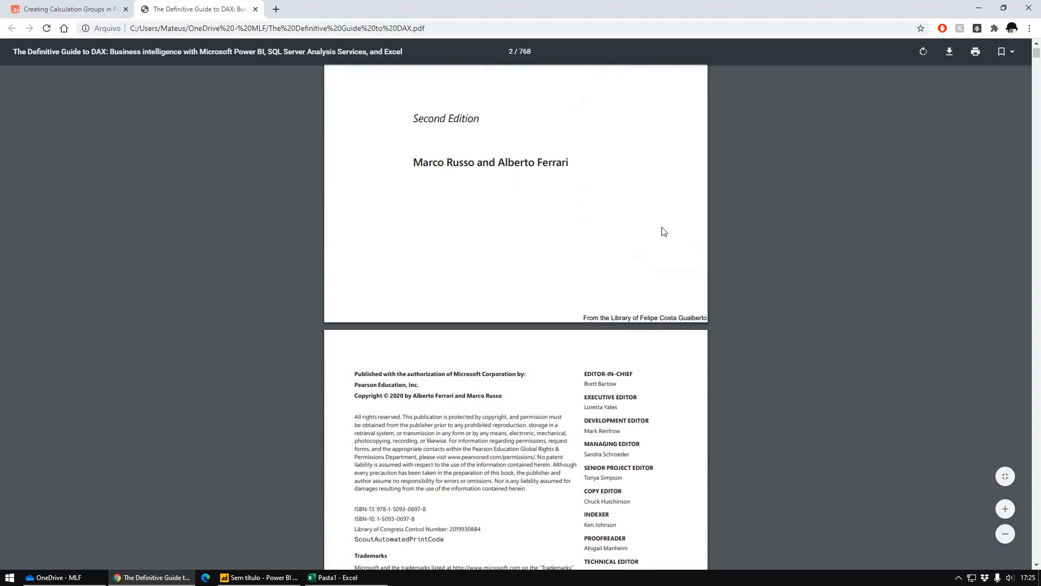
scroll(662, 234, down, 4)
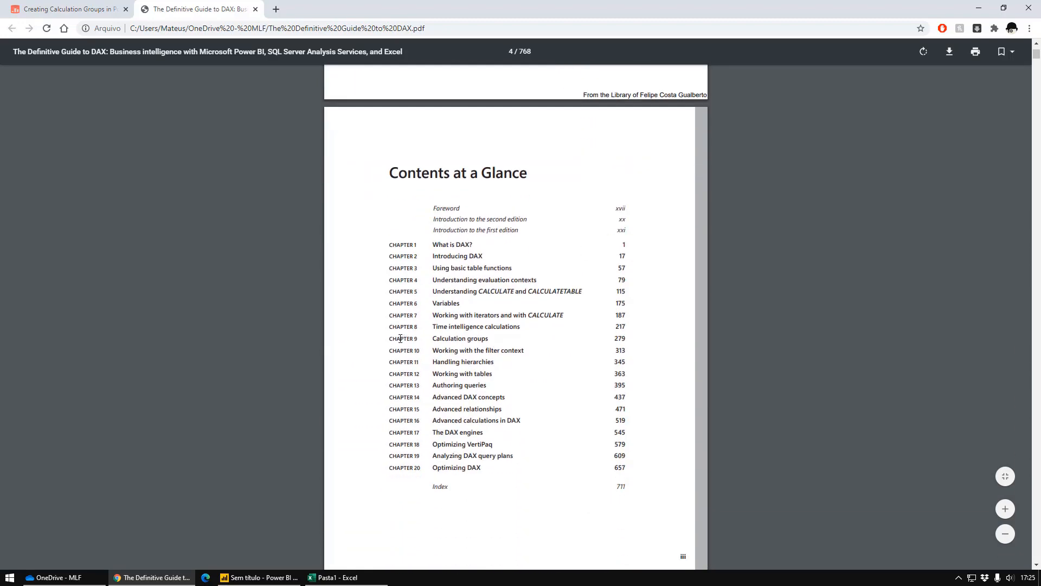
drag(401, 338, 573, 340)
drag(499, 326, 619, 347)
click(256, 9)
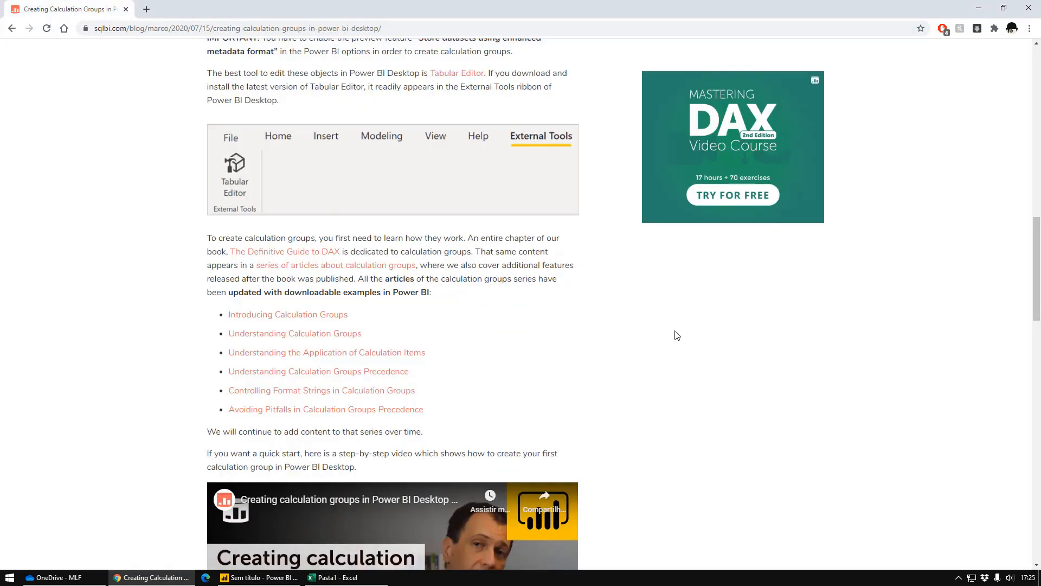
Review the calculation groups blog article's introduction, related articles and embedded videos.
scroll(647, 363, down, 3)
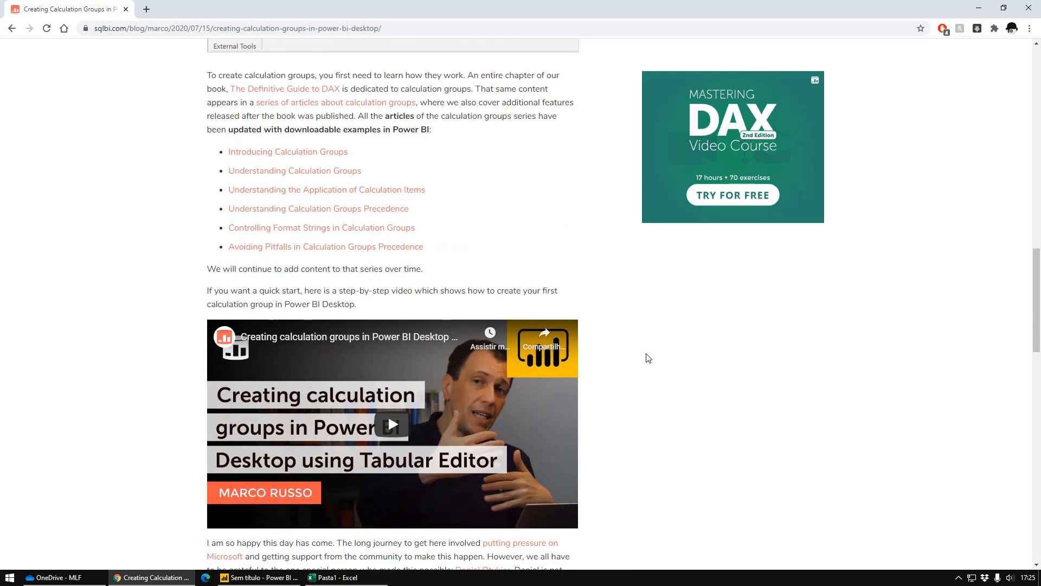
scroll(646, 356, up, 11)
scroll(595, 351, up, 5)
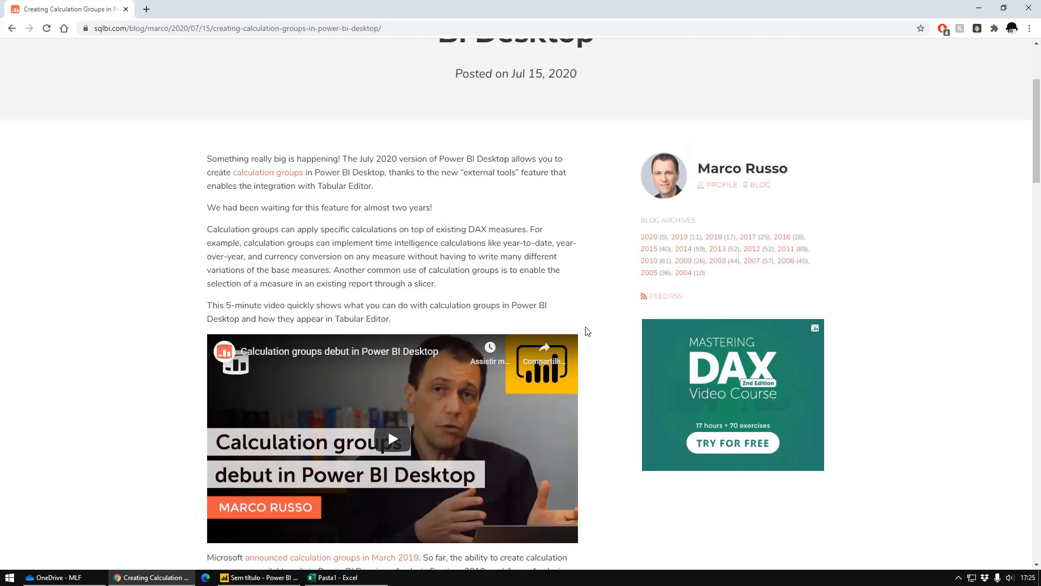
scroll(587, 313, up, 3)
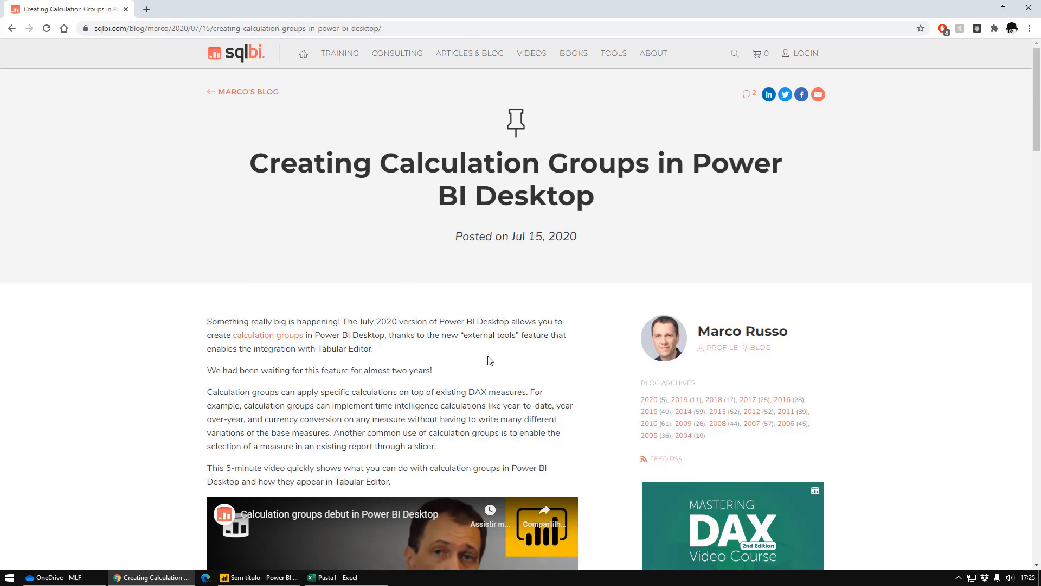
scroll(487, 356, down, 4)
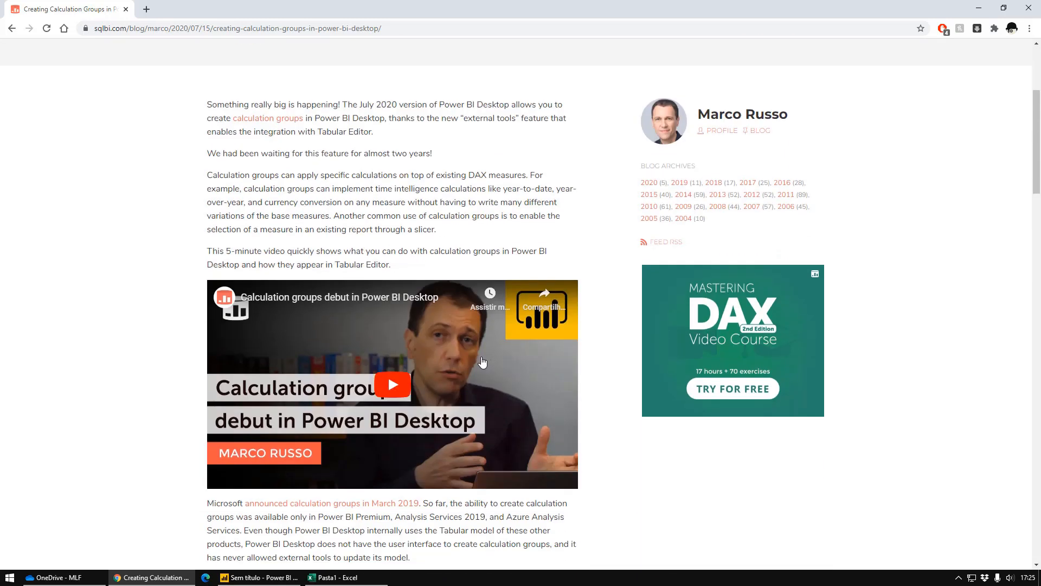
Switch to the Pasta1 workbook in Excel and change the header in C1 to "Peso".
click(283, 578)
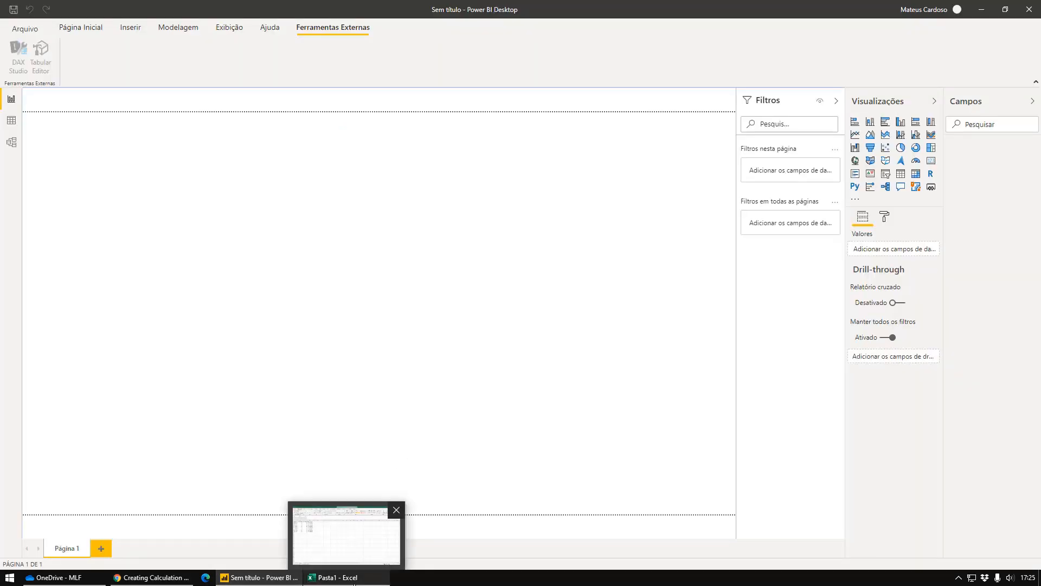
click(332, 577)
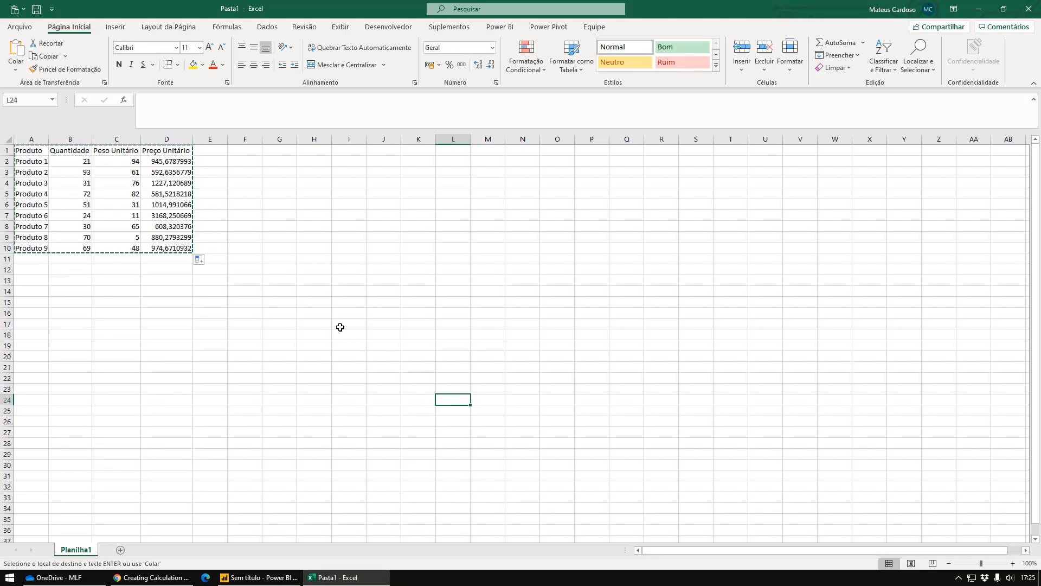
click(117, 149)
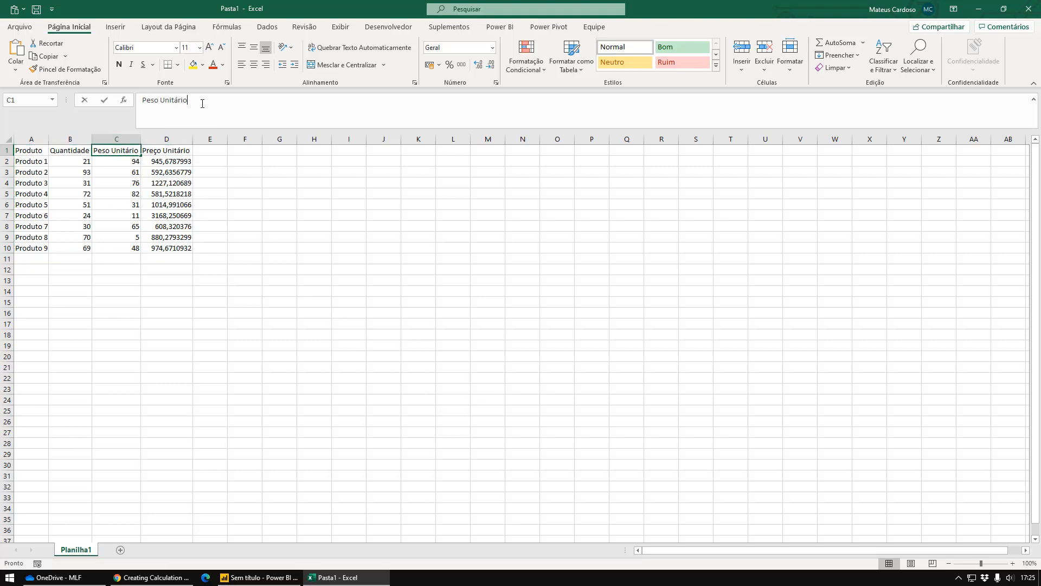
drag(197, 102, 160, 103)
key(BackSpace)
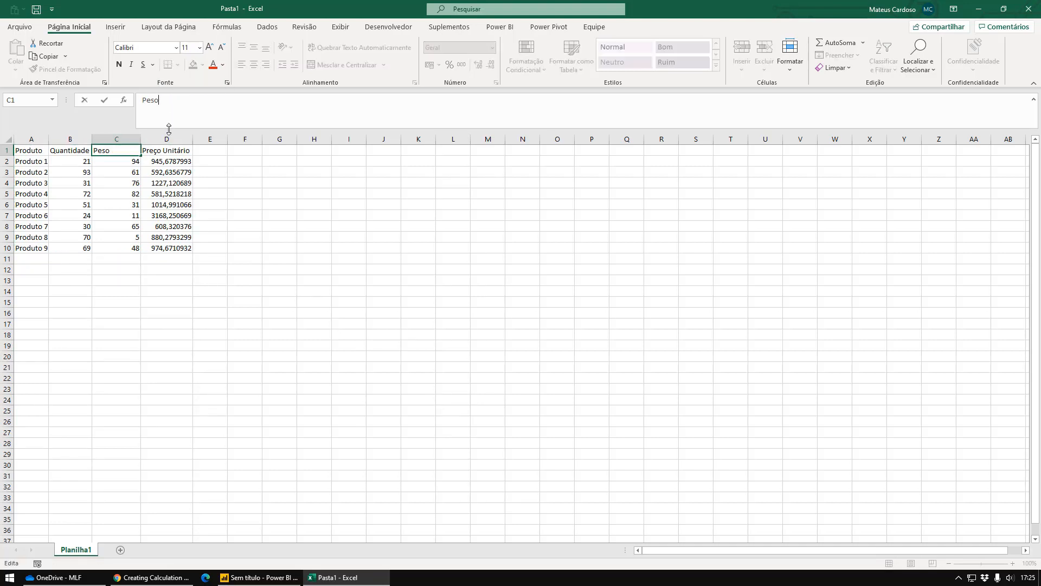
key(Return)
Replace the header in cell D1 with "Valor".
click(163, 150)
drag(236, 108, 161, 103)
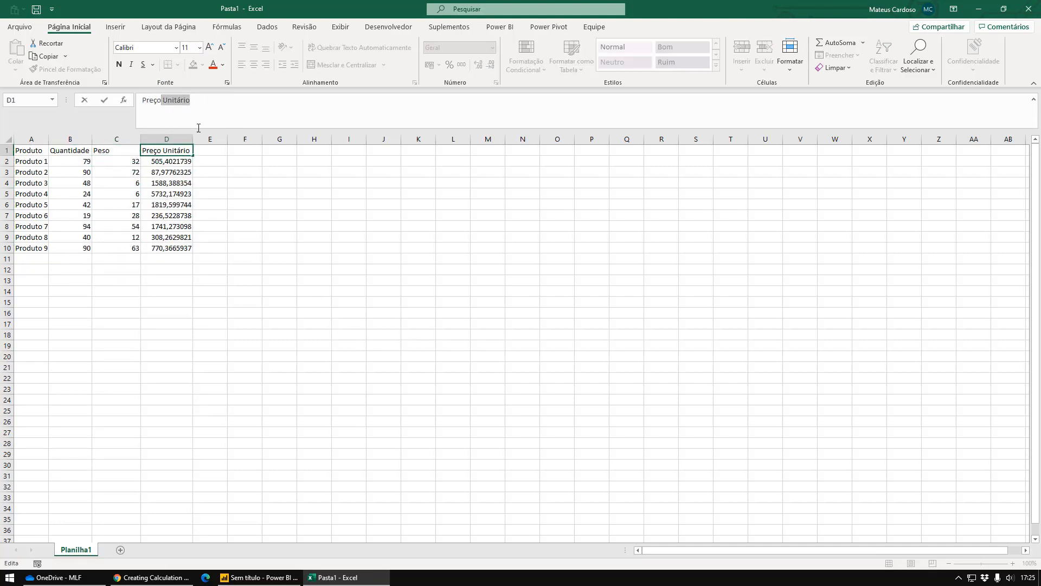
key(BackSpace)
key(BackSpace)
key(BackSpace)
key(BackSpace)
key(BackSpace)
key(BackSpace)
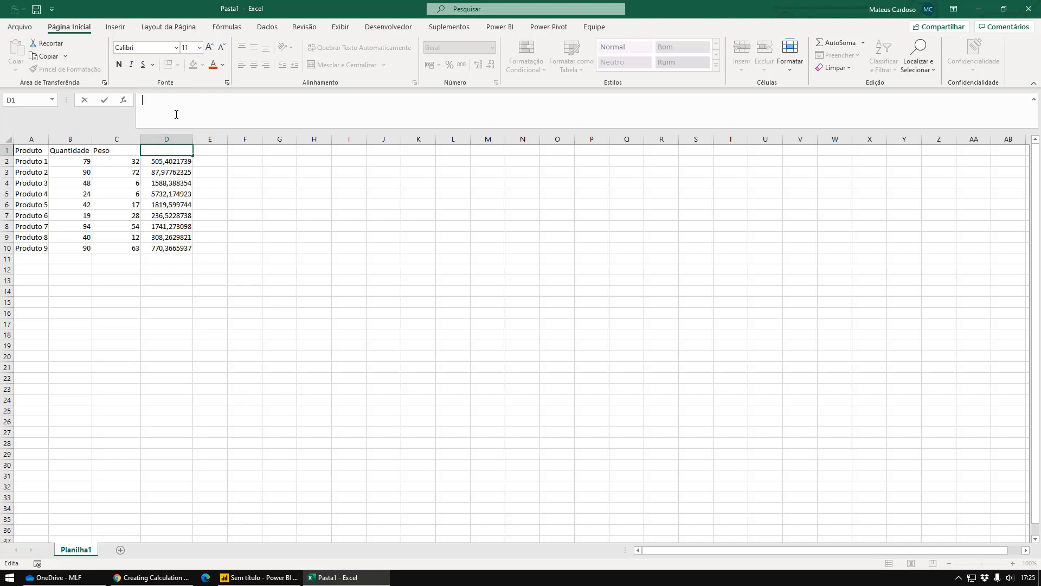
text(vALOR)
key(BackSpace)
key(BackSpace)
key(BackSpace)
key(BackSpace)
text(Valor)
key(Return)
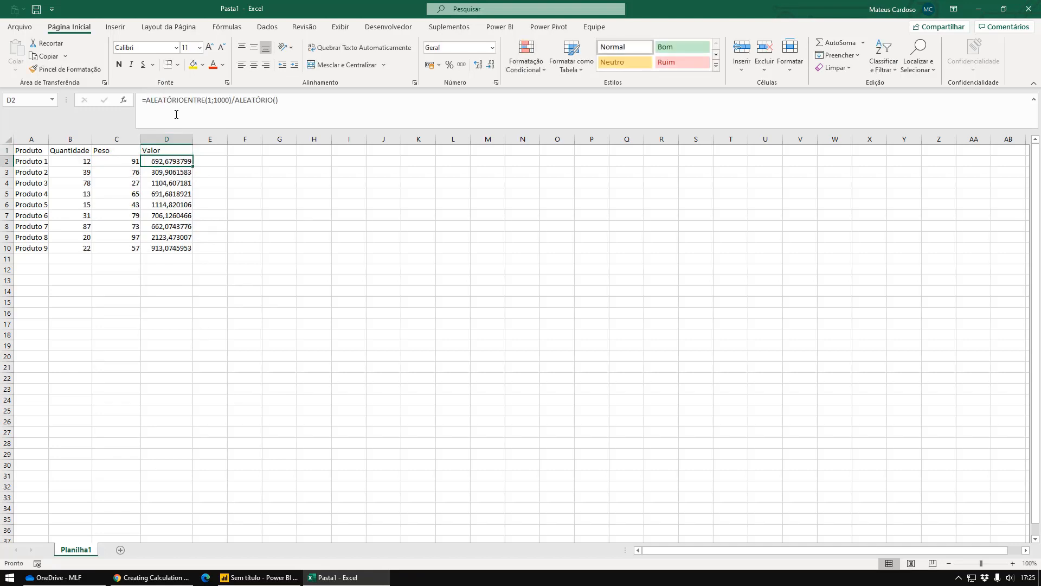
Widen the Produto column slightly and select the Quantidade values in B2:B10.
click(264, 311)
drag(49, 137, 58, 137)
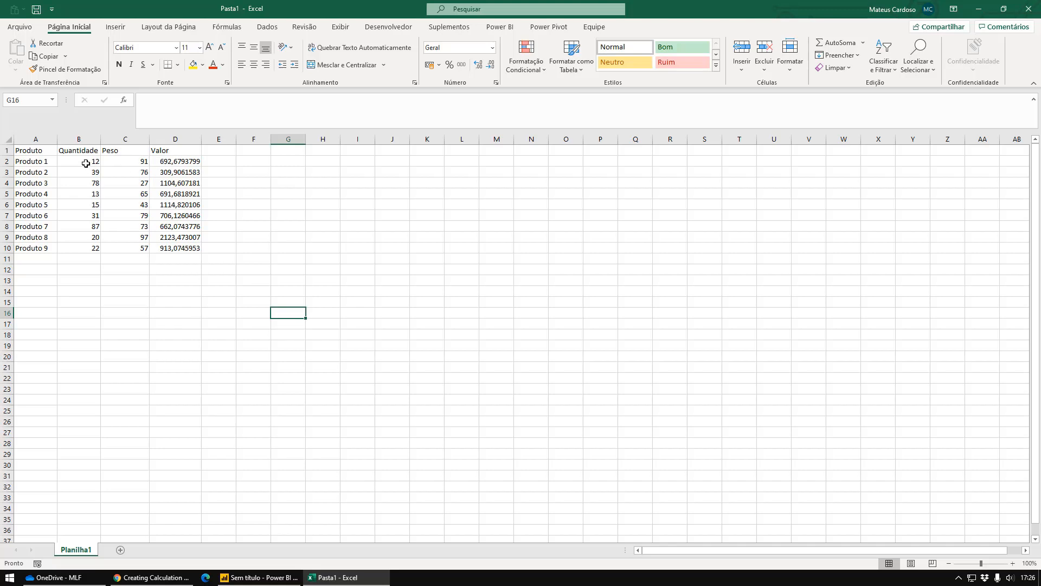
drag(85, 161, 81, 253)
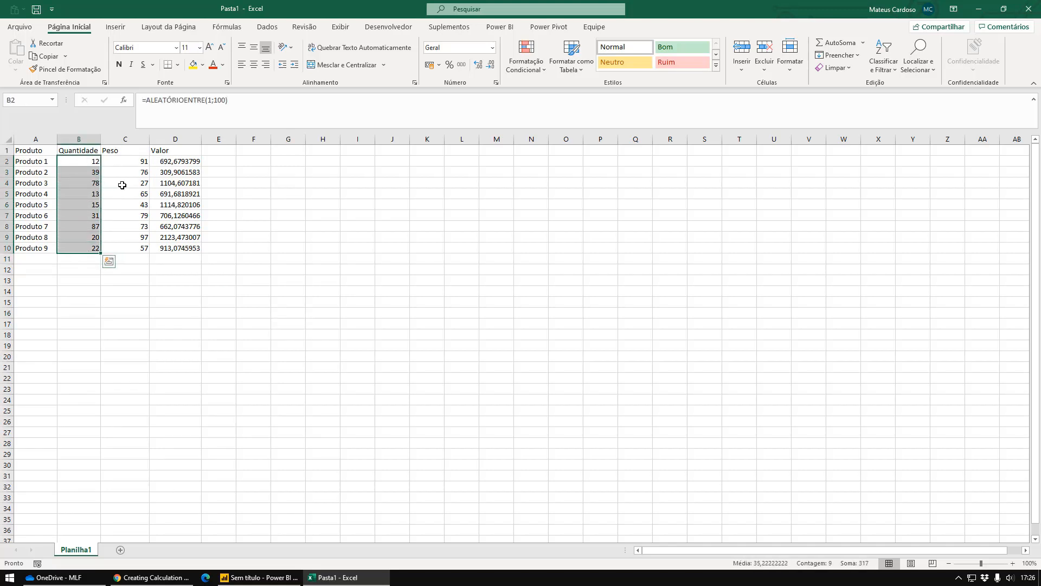
Copy the whole product table with its headers, cells A1:D10.
drag(129, 159, 133, 237)
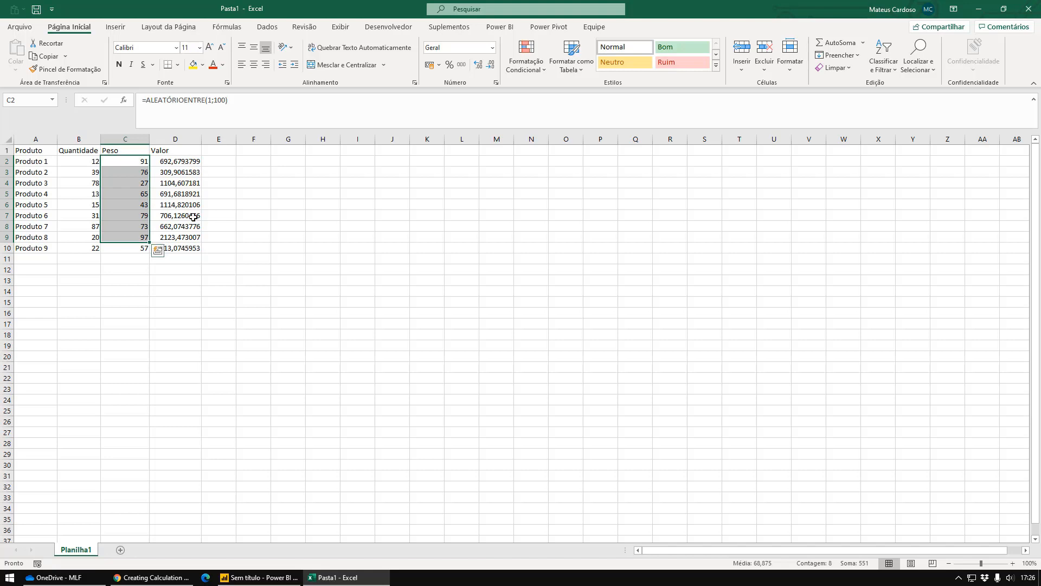
click(256, 325)
drag(187, 248, 16, 152)
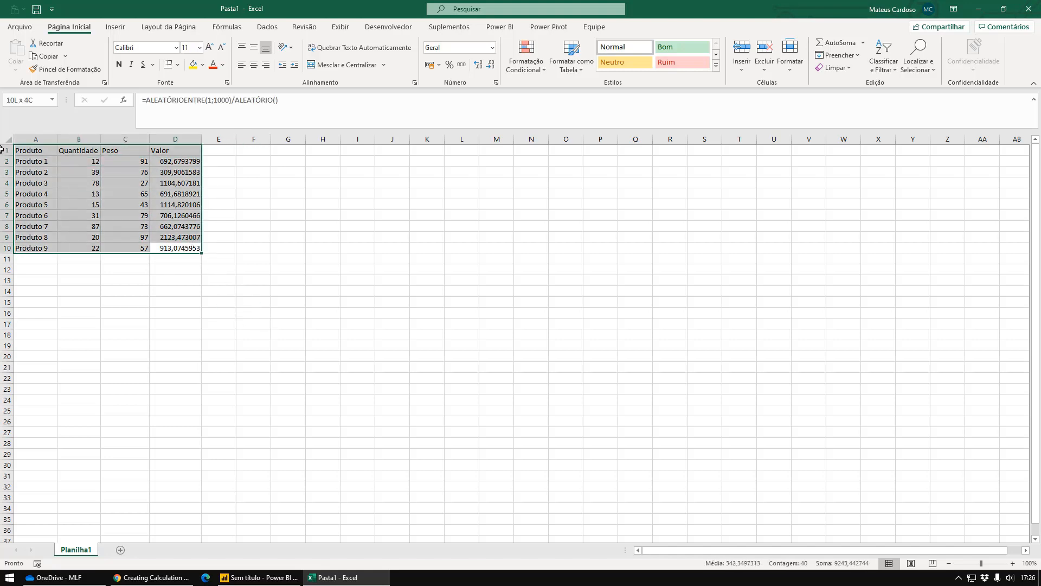
key(ctrl+c)
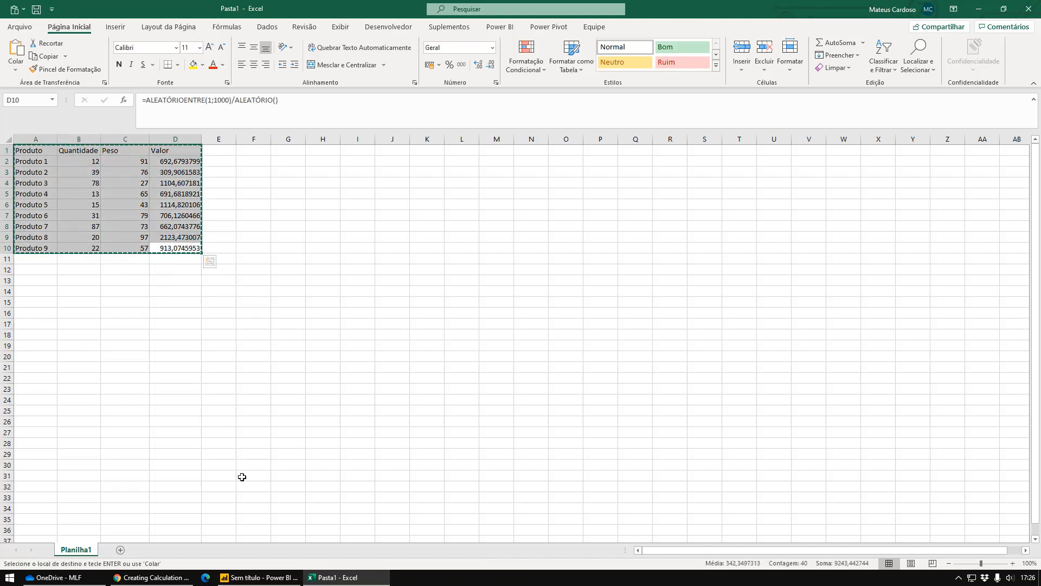
Switch to Power BI Desktop and enable the preview feature "Armazenar os conjuntos de dados usando o formato de metadados aprimorado".
click(260, 577)
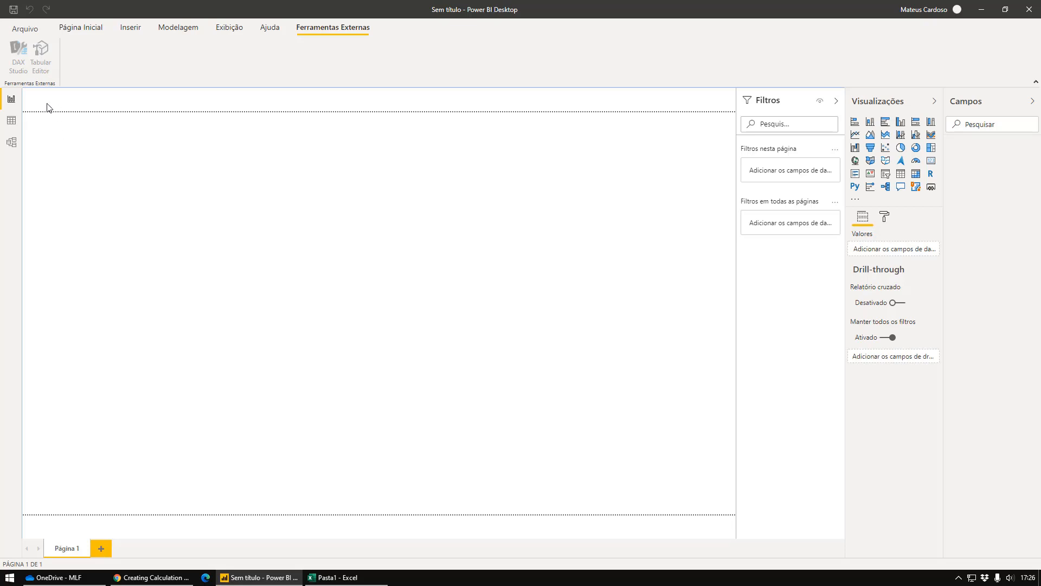
click(24, 28)
click(51, 198)
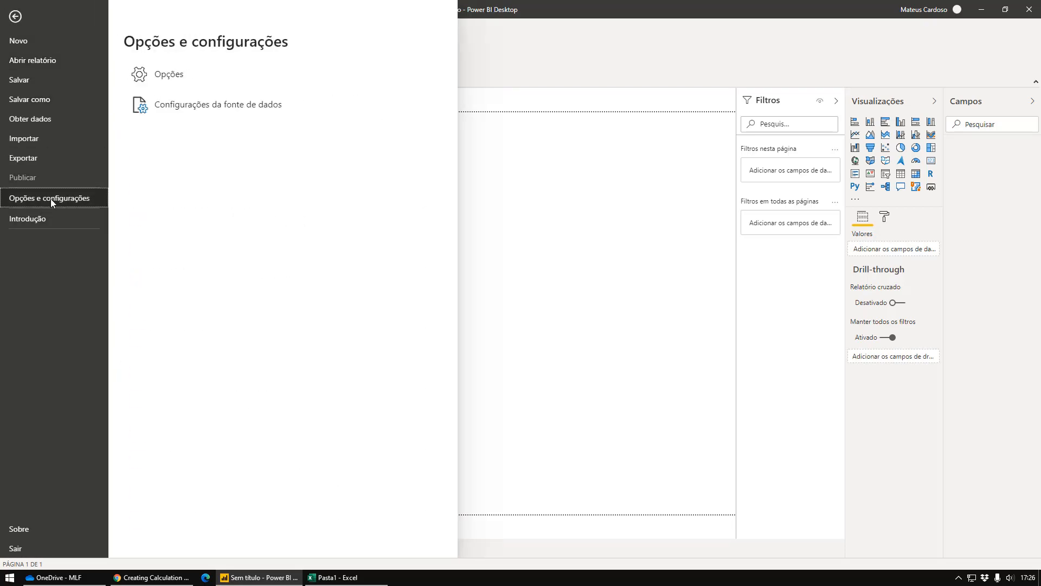
click(193, 75)
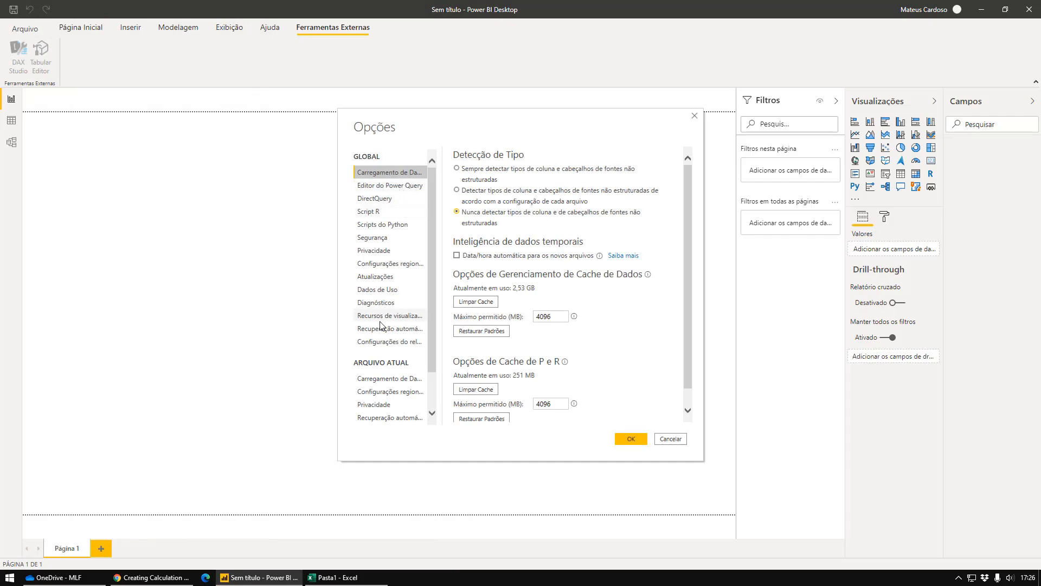
click(383, 317)
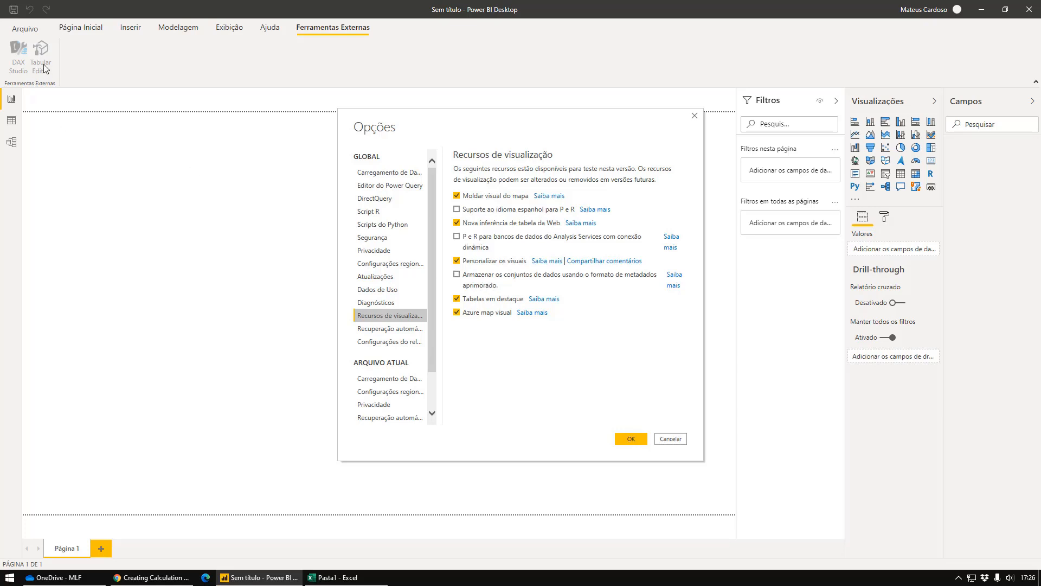
click(470, 283)
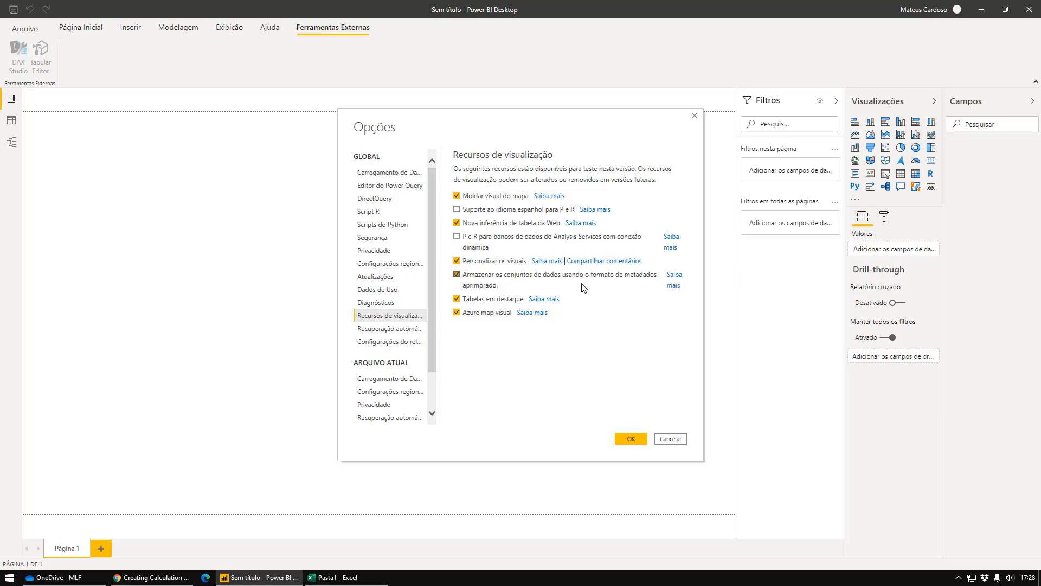
click(630, 439)
click(608, 320)
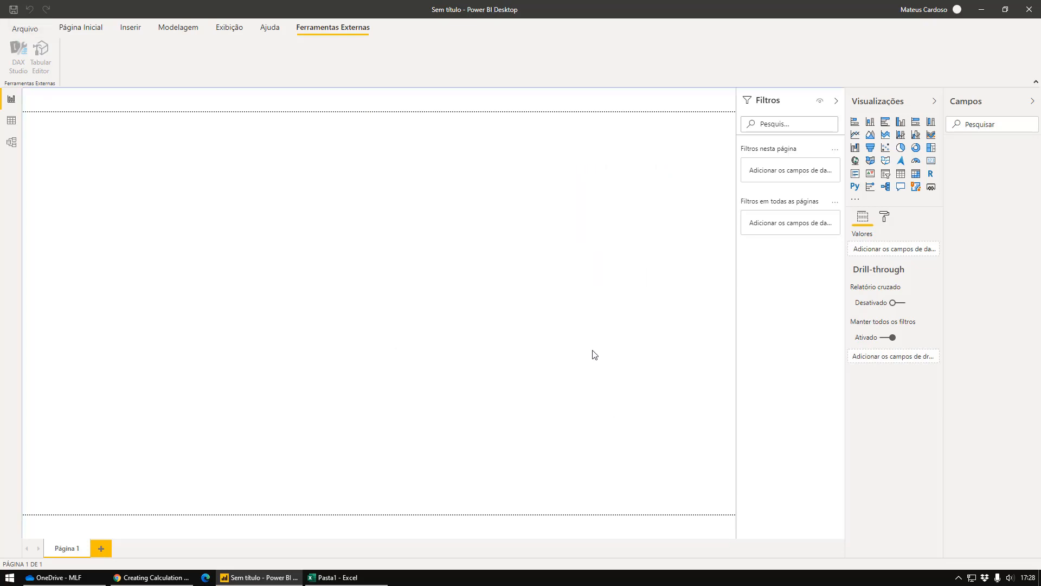
Restart Power BI Desktop, close the OneDrive - MLF folder window and display the external tools.
click(1029, 10)
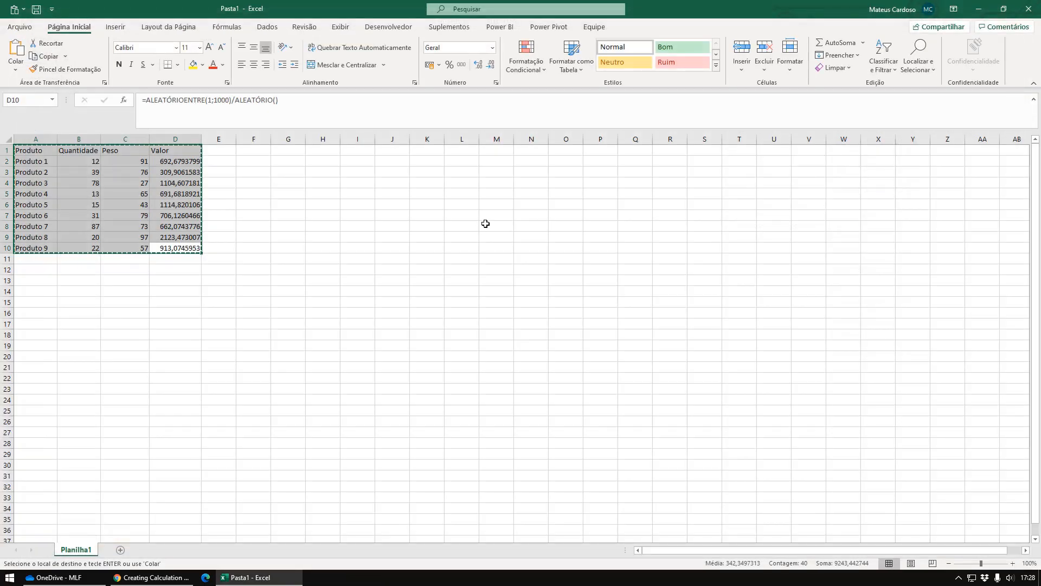
click(9, 577)
click(58, 435)
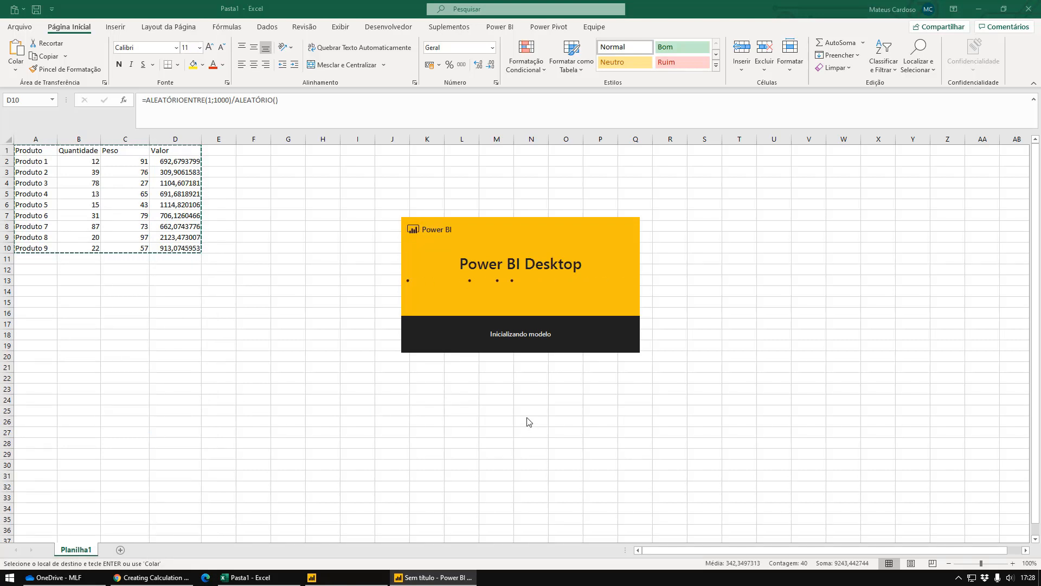
click(65, 577)
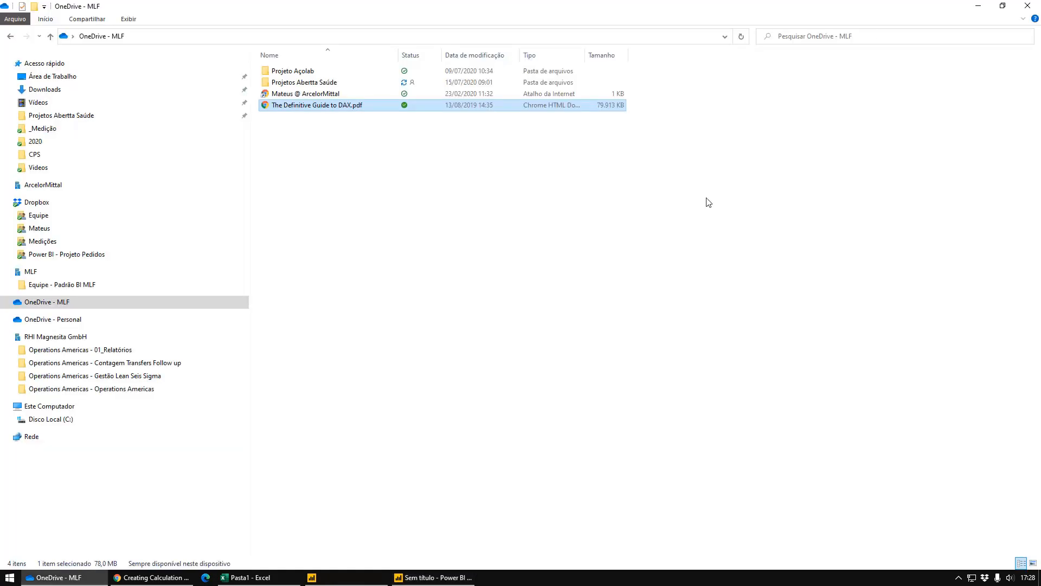
click(1027, 6)
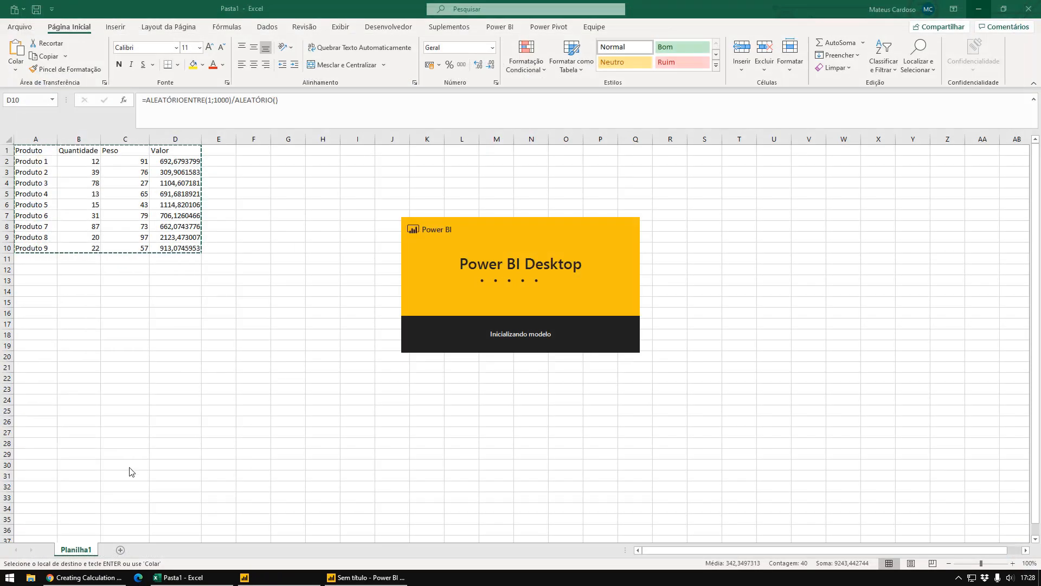
click(84, 578)
click(291, 579)
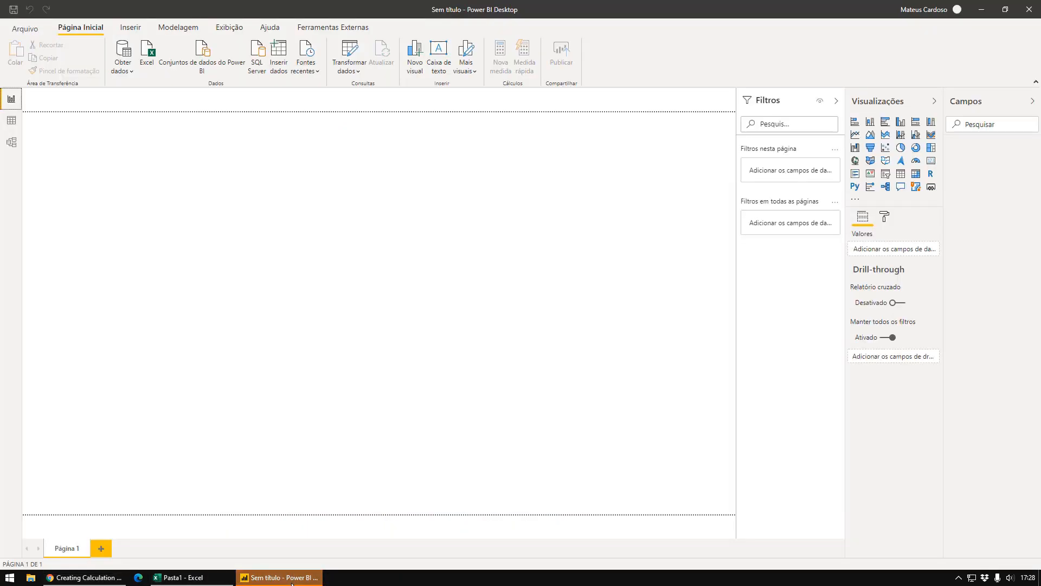
click(301, 29)
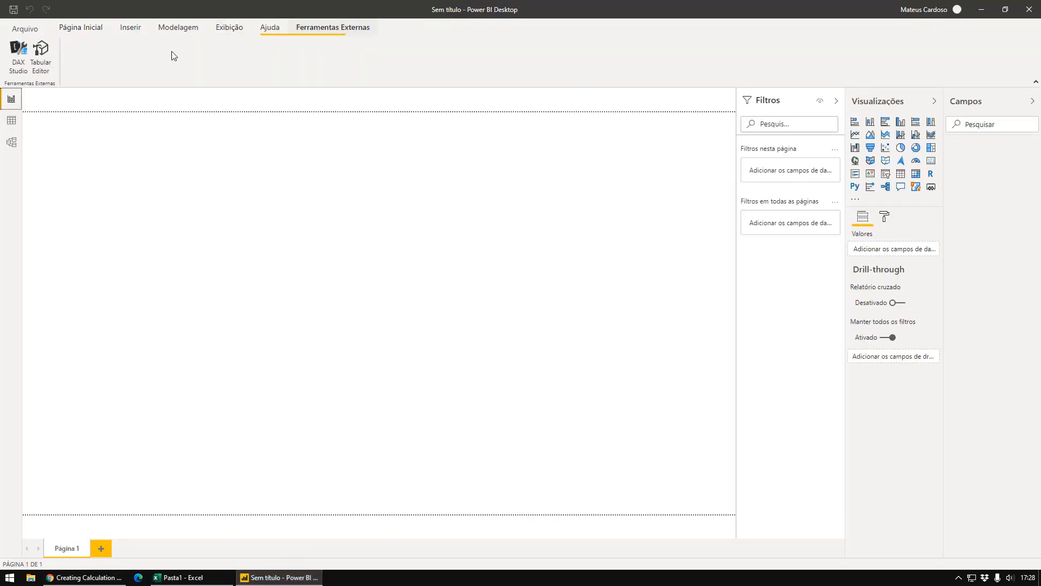
In the Power Query Editor, create a table named Tabela from the copied Produto, Quantidade, Peso and Valor data.
click(97, 28)
click(351, 57)
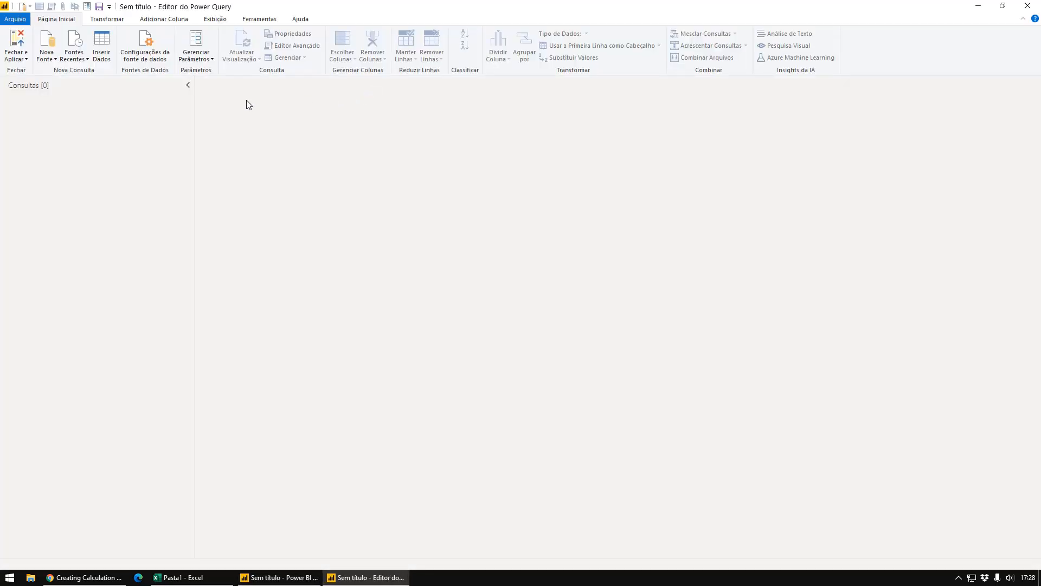
click(100, 52)
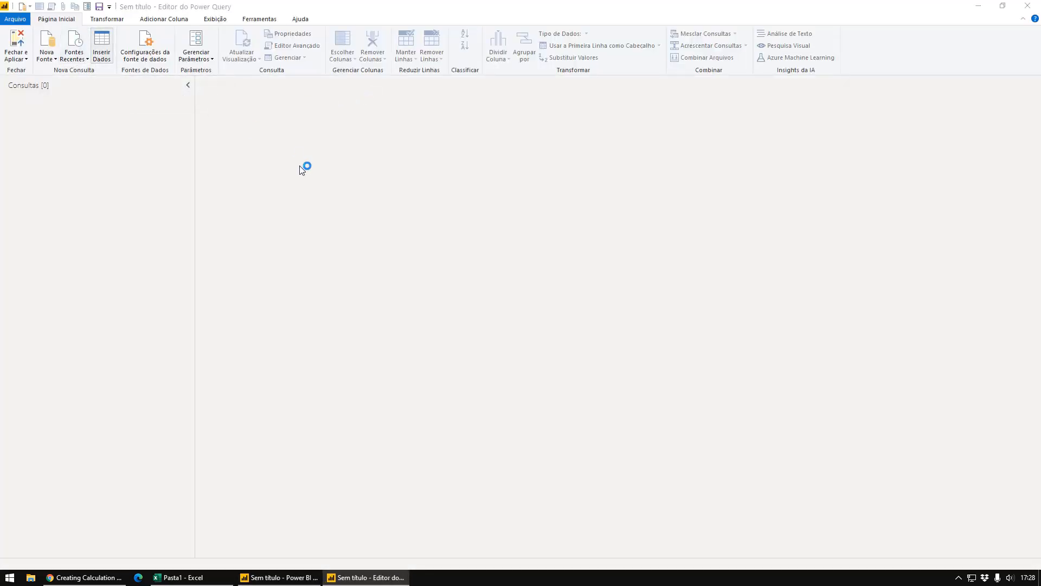
text(Produto	Quantidade	Peso	Valor Produto 1	12	91	692,6793799 Produto 2	39	76	309,9061583 Produto 3	78	27	1104,607181 Produto 4	13	65	691,6818921 Produto 5	15	43	1114,820106 Produto 6	31	79	706,1260466 Produto 7	87	73	662,0743776 Produto 8	20	97	2123,473007 Produto 9	22	57	913,0745953)
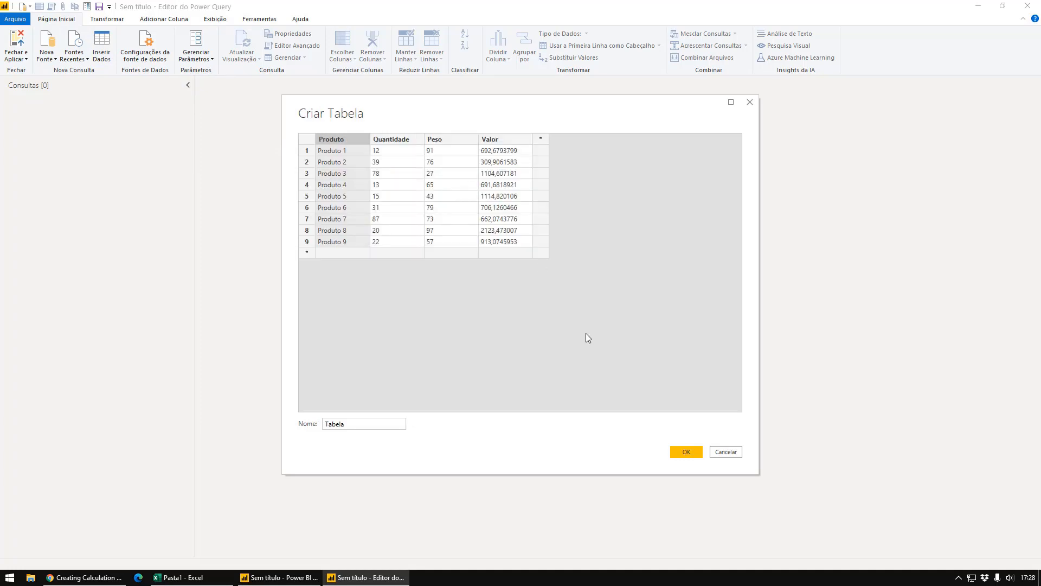
click(675, 450)
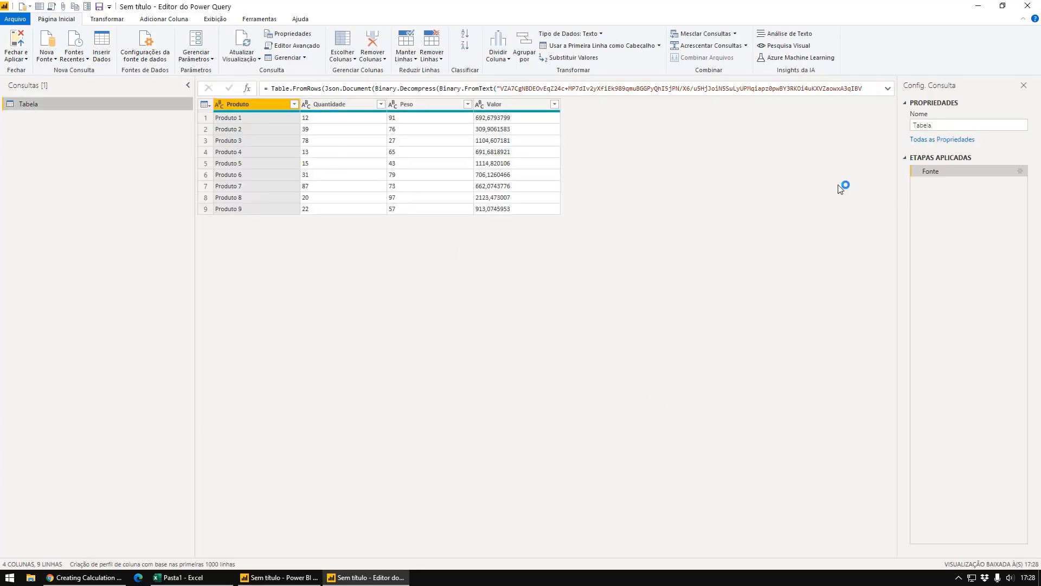
Set the data type of Quantidade and Peso to Número Inteiro and of Valor to Número decimal fixo.
click(306, 104)
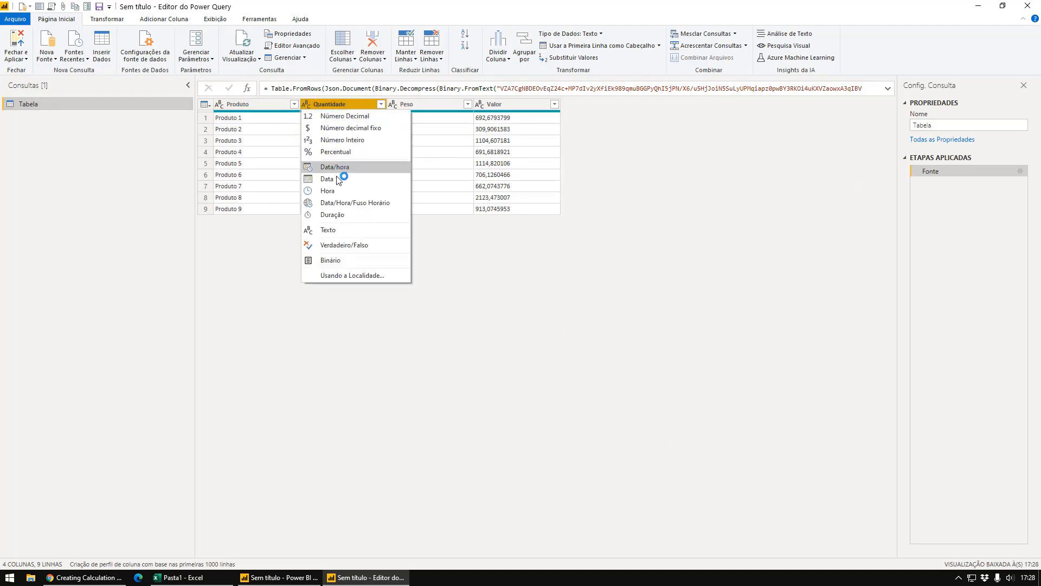
click(353, 140)
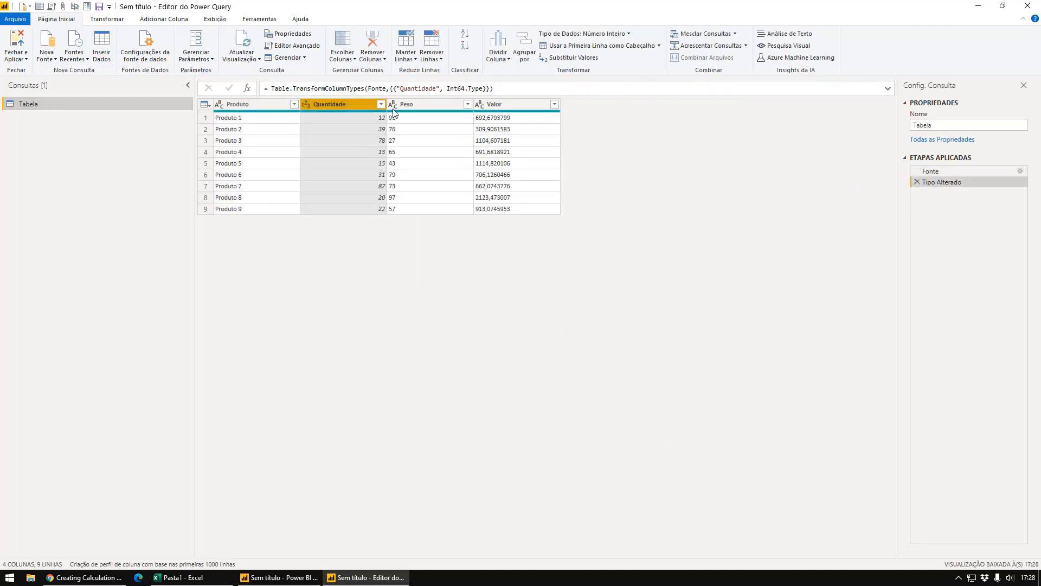
click(393, 104)
click(436, 142)
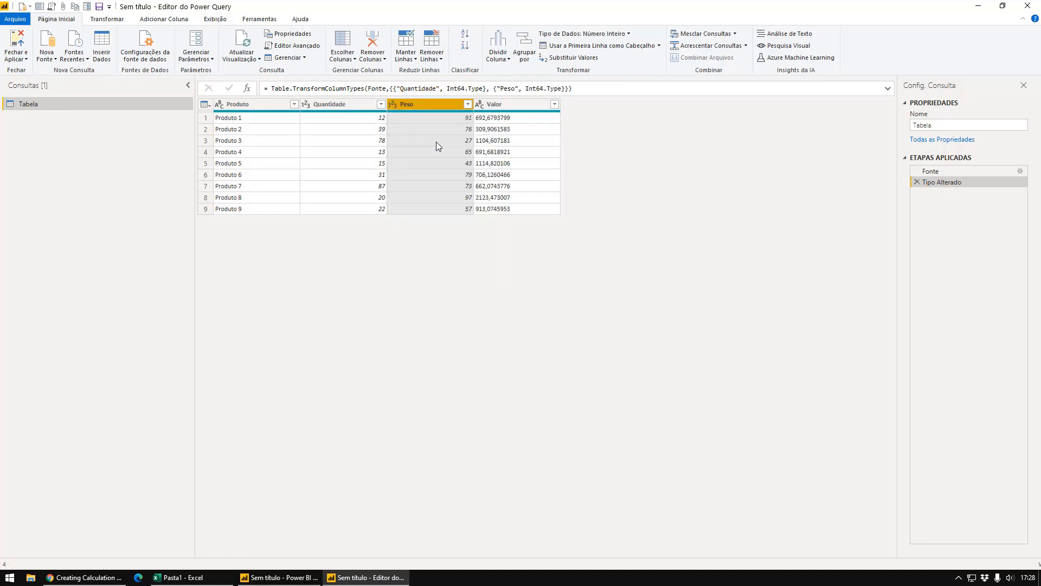
click(480, 105)
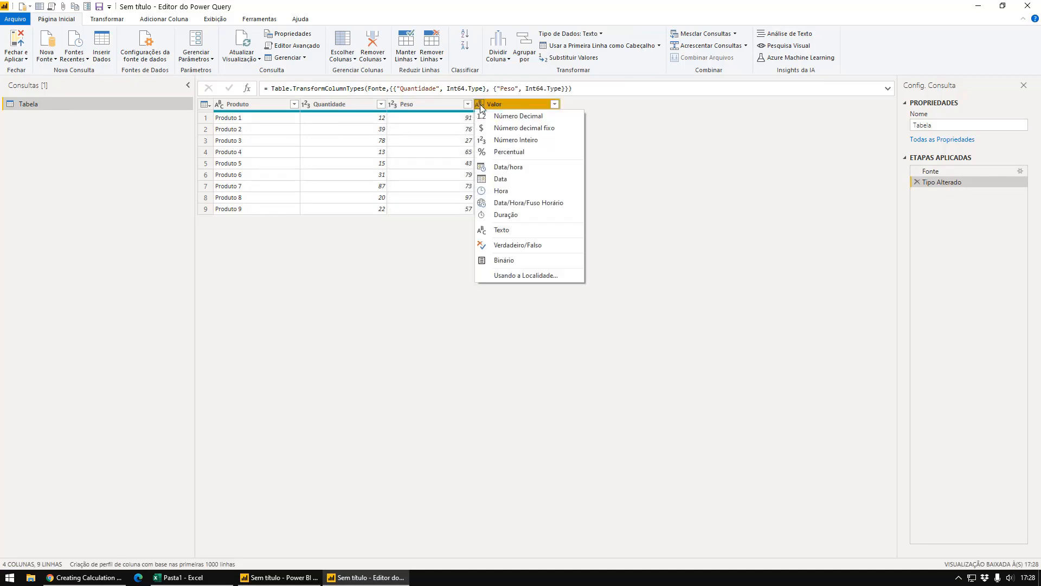
click(521, 129)
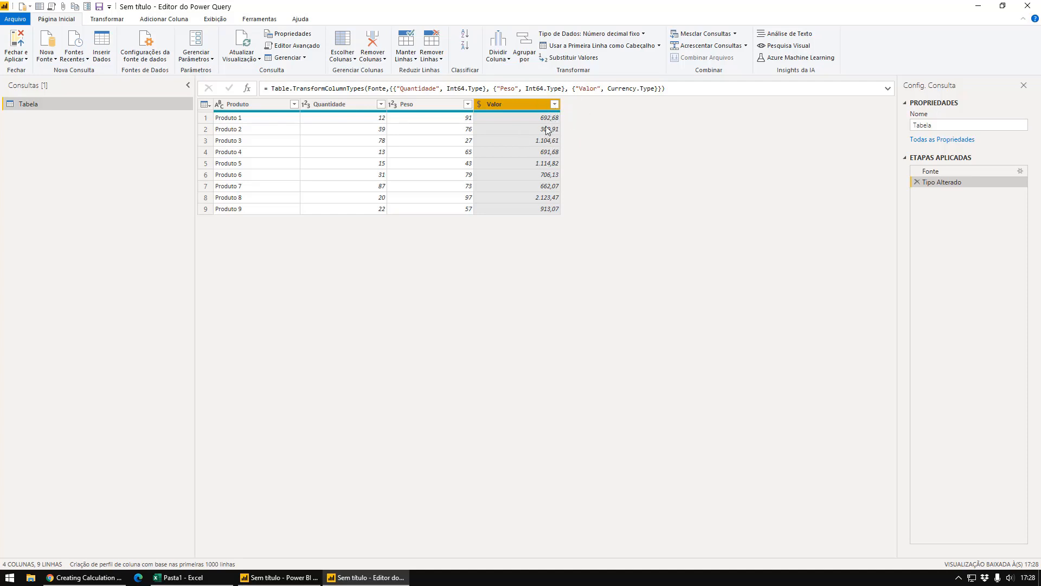
Return to the Power BI report window, apply the pending query changes and display the external tools.
click(286, 574)
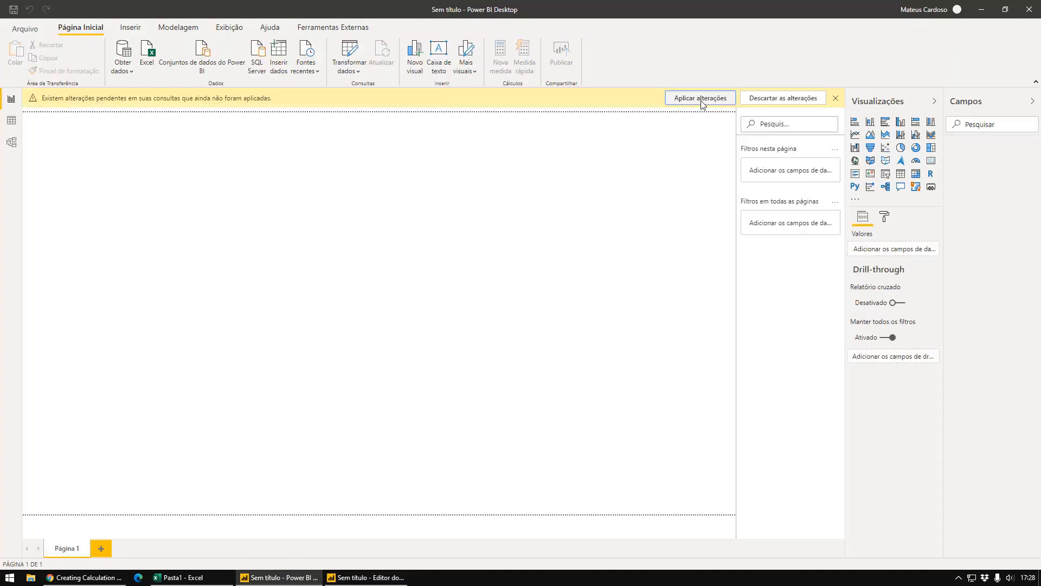
click(646, 275)
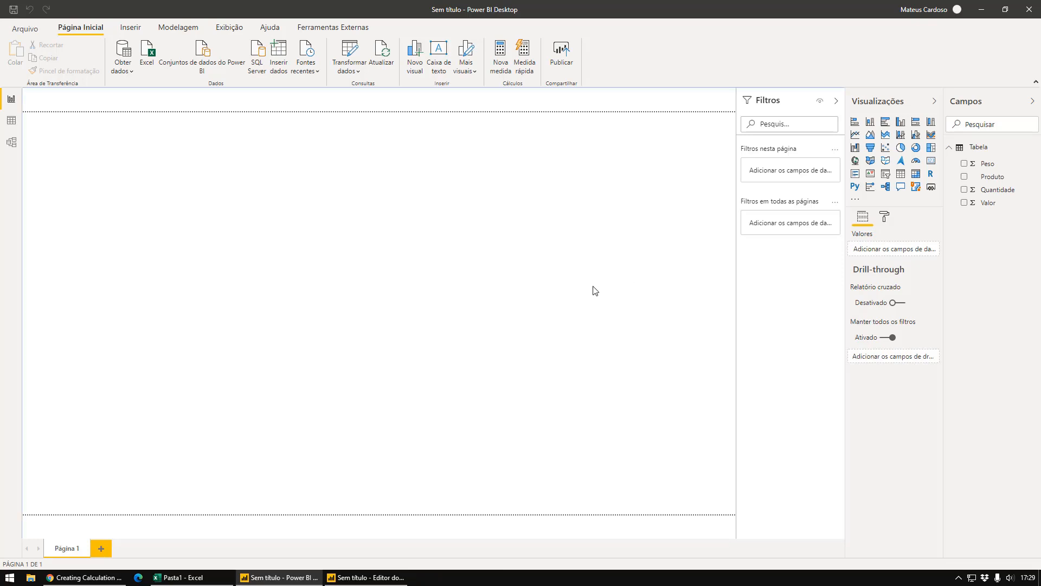
click(348, 31)
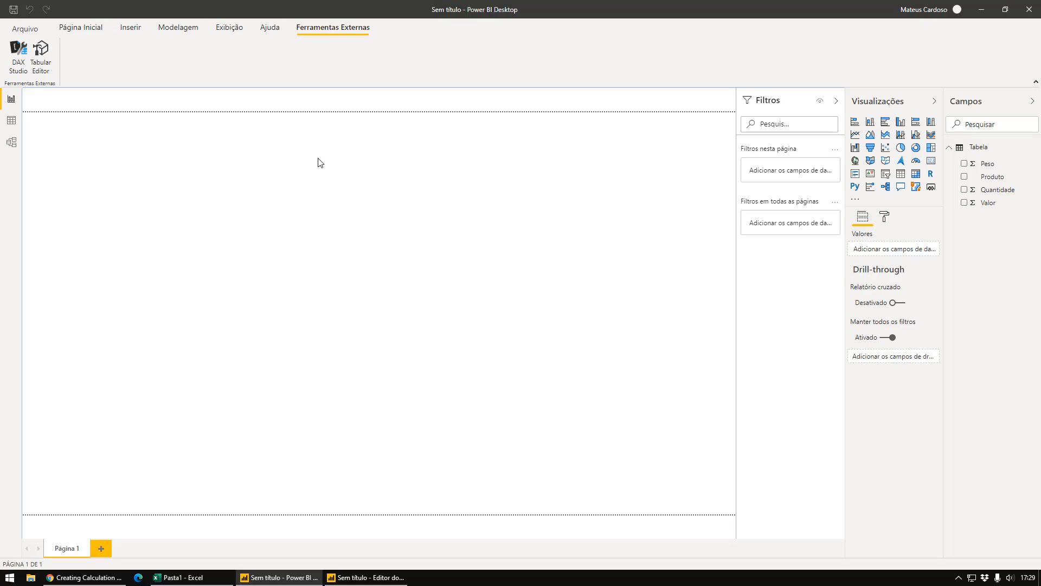
right_click(979, 151)
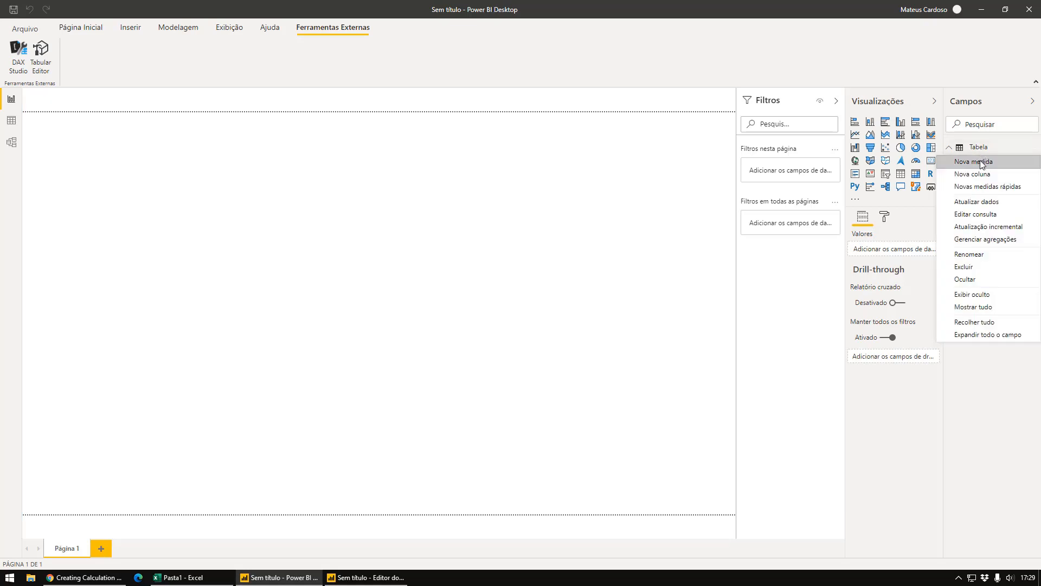
click(981, 162)
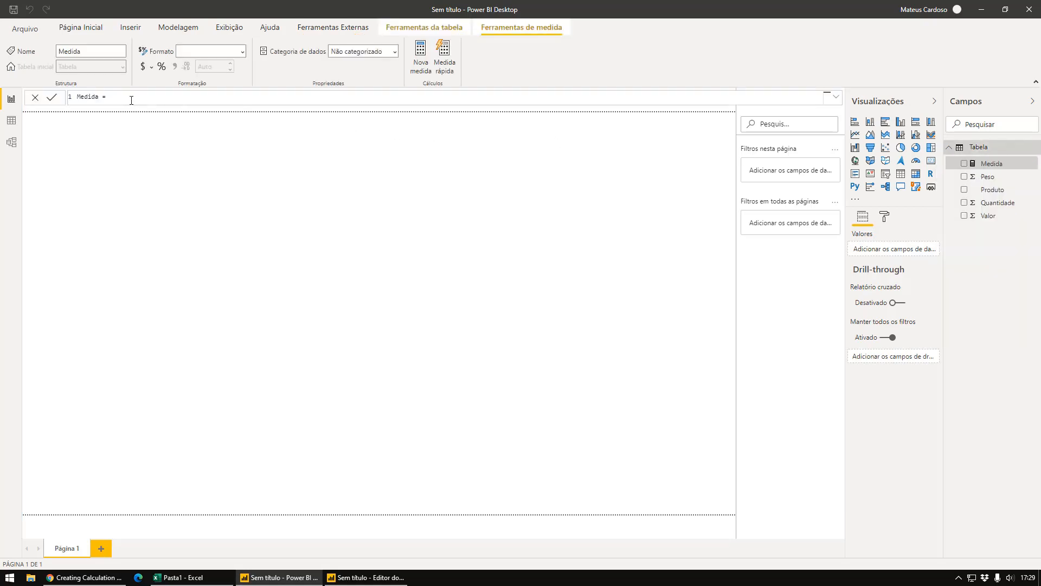
drag(137, 99, 62, 96)
key(Escape)
Create and load an empty table named Medidas, and close the Power Query Editor.
click(280, 74)
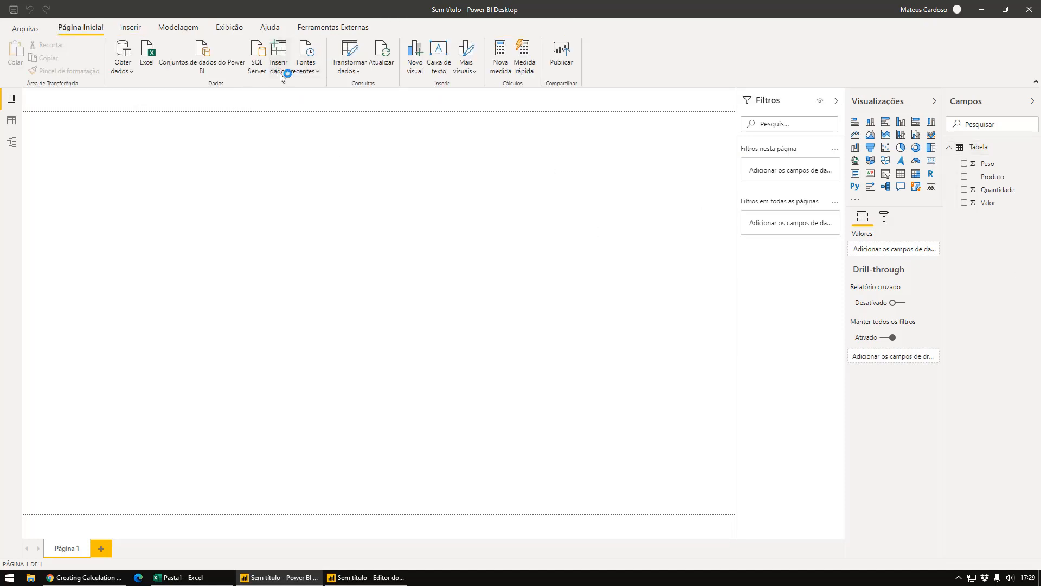
double_click(341, 424)
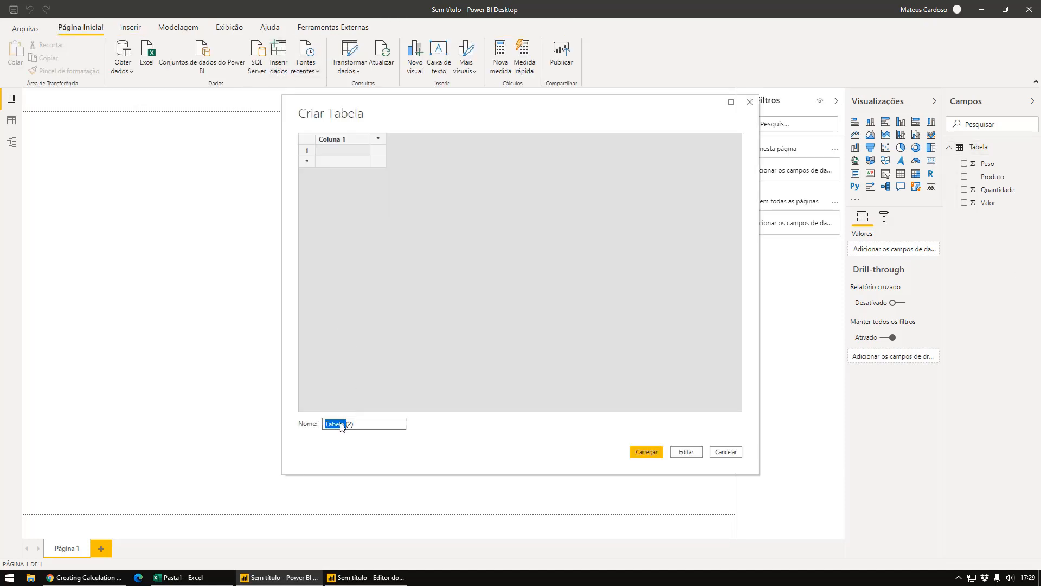
key(ctrl+a)
text(Medidas)
click(646, 452)
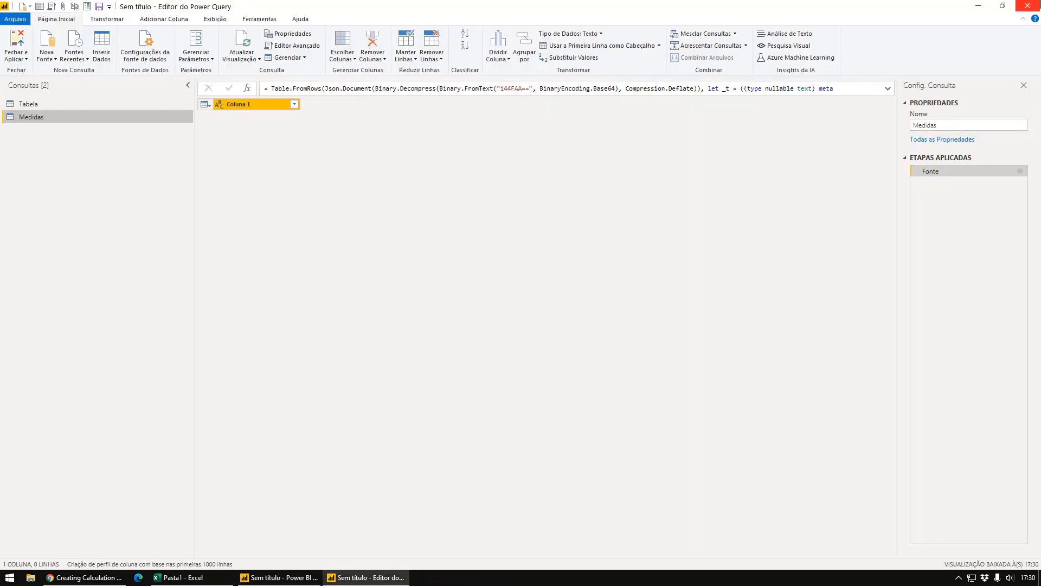
click(1028, 6)
click(529, 307)
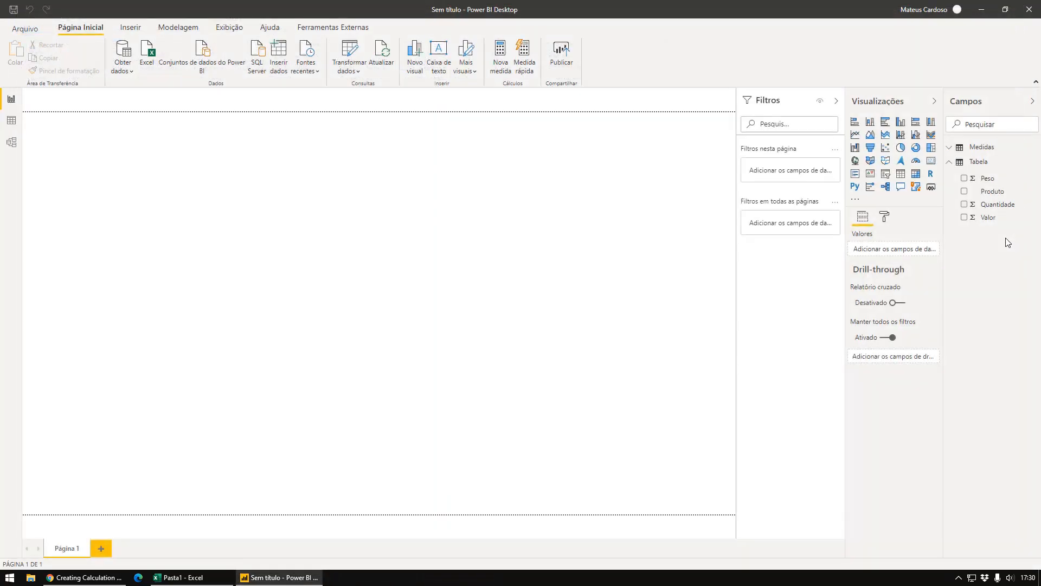
Create a measure in the Medidas table defined as Quantidade = SUM(Tabela[Quantidade]).
click(963, 151)
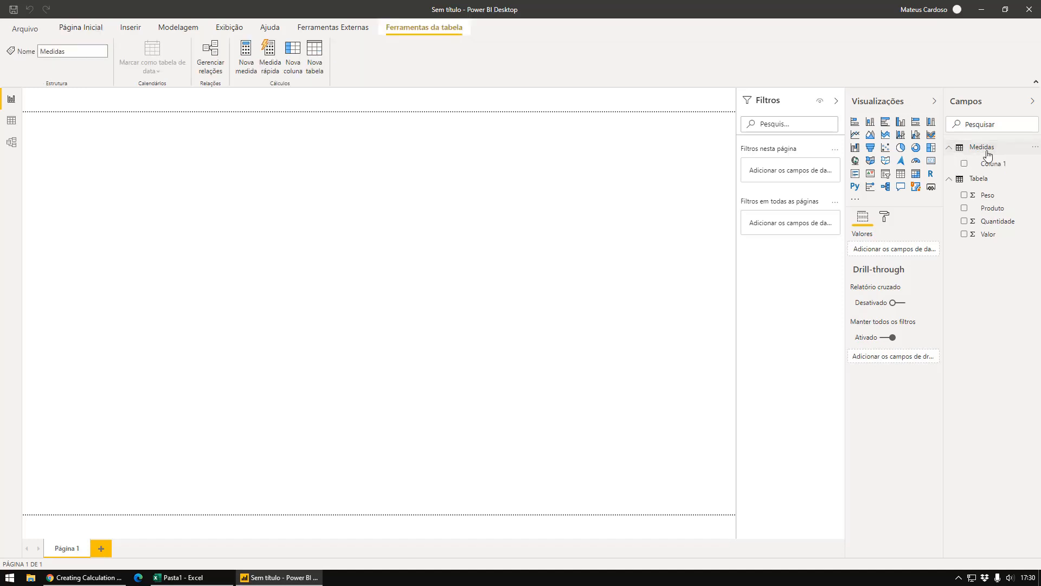
right_click(987, 153)
click(984, 159)
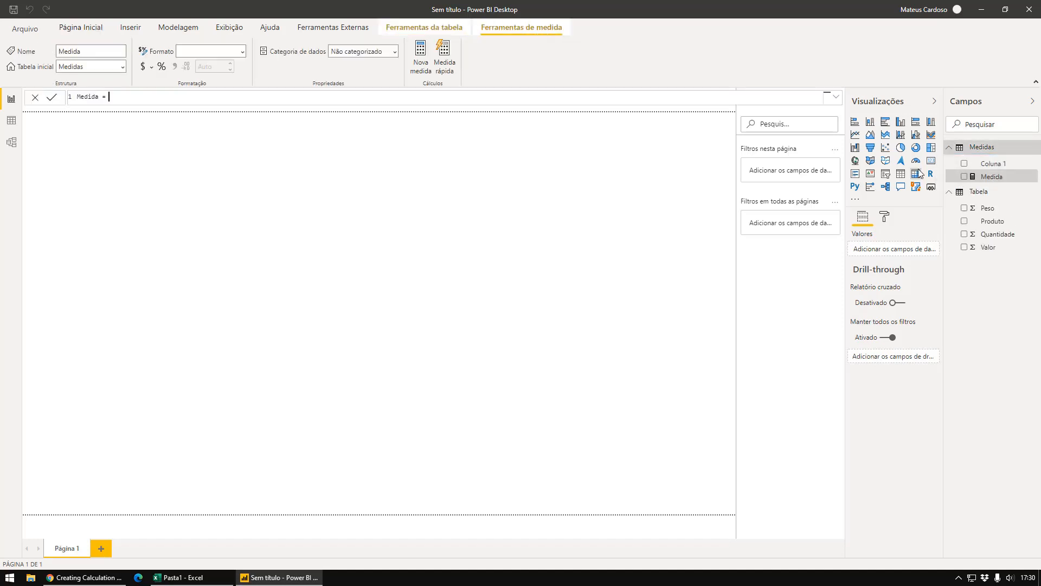
key(BackSpace)
key(BackSpace)
key(BackSpace)
key(BackSpace)
key(BackSpace)
key(BackSpace)
key(BackSpace)
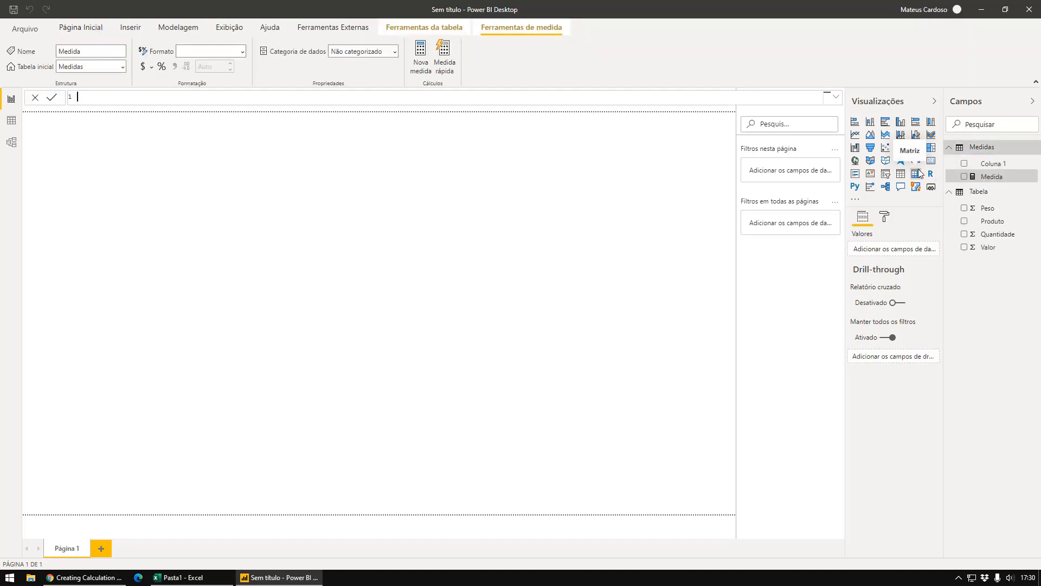
text(Quantidade = SUM()
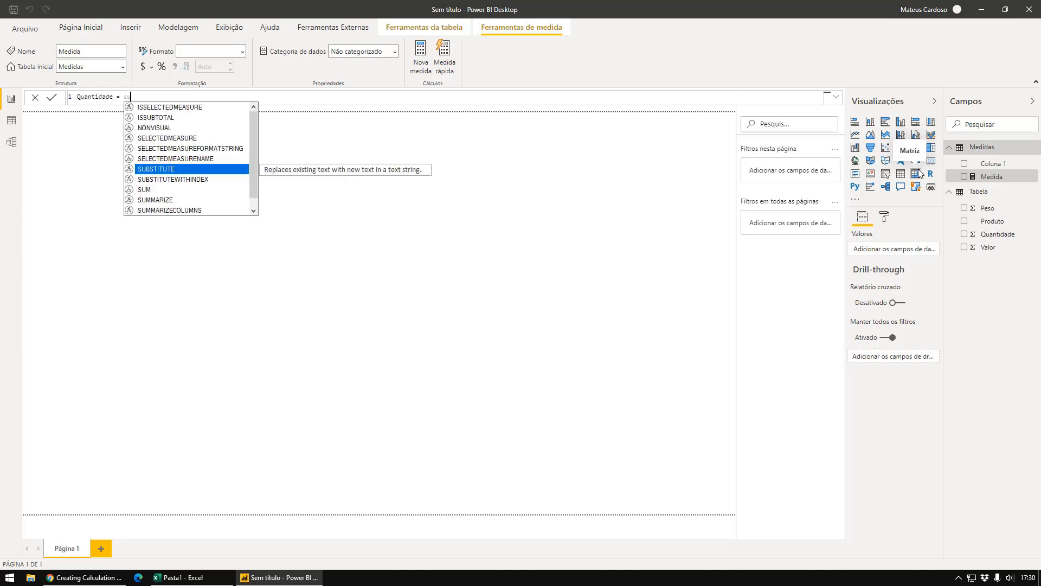
text(q)
key(Tab)
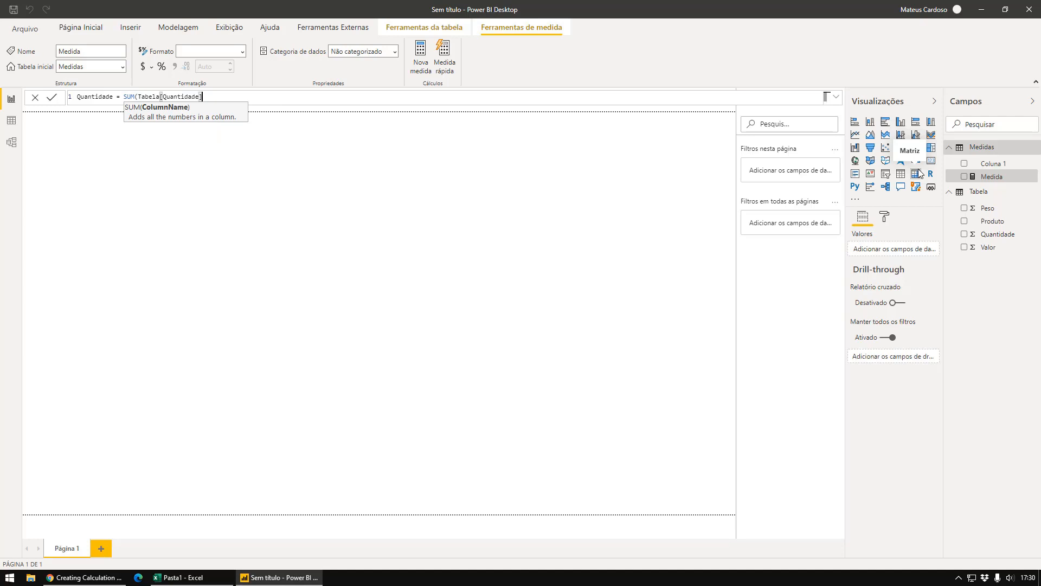
text())
key(Return)
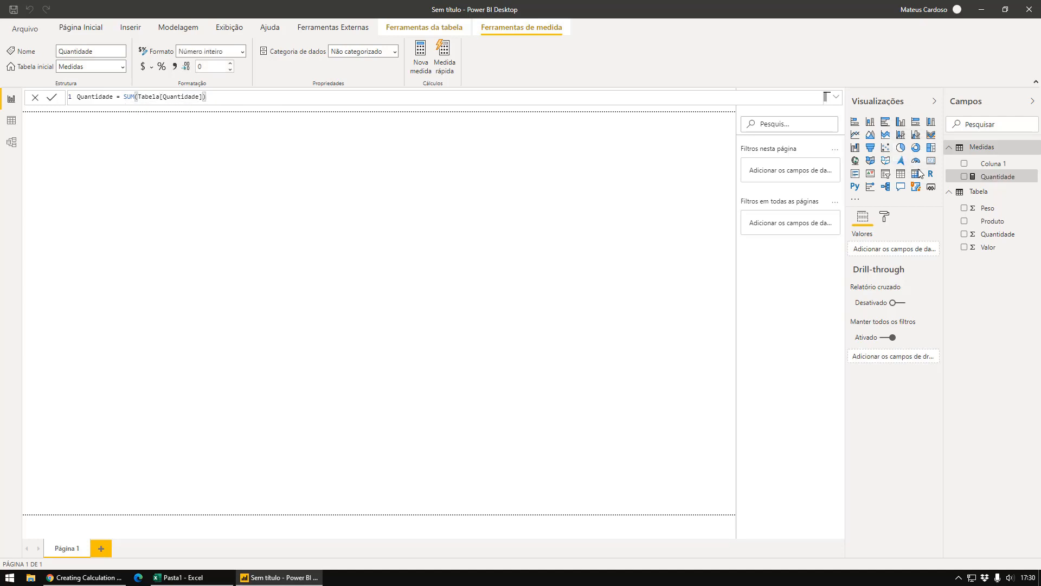
Hide Coluna 1 of the Medidas table, and collapse and reopen the field list to refresh it.
click(999, 168)
right_click(1000, 169)
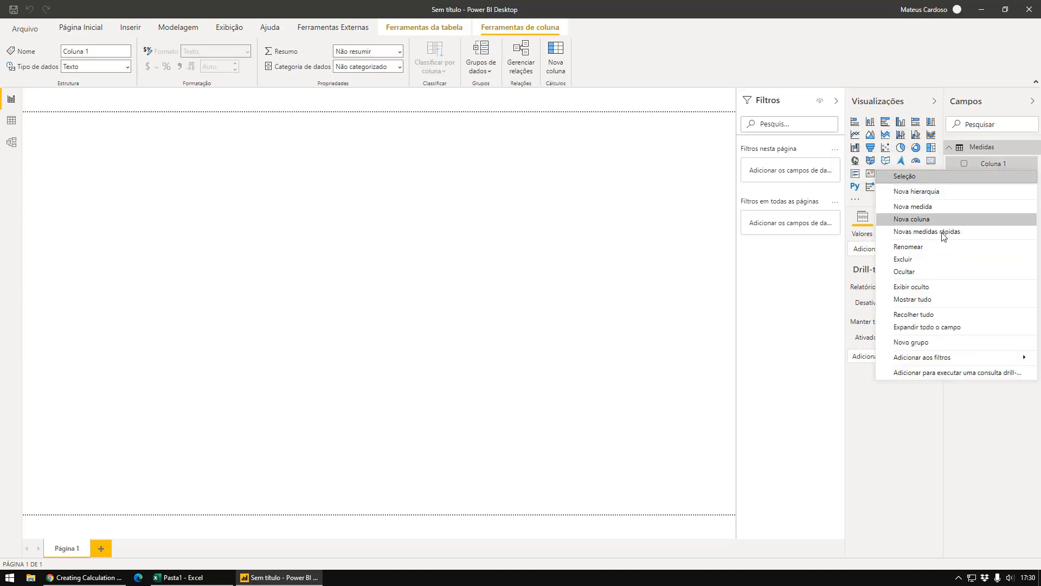
click(925, 271)
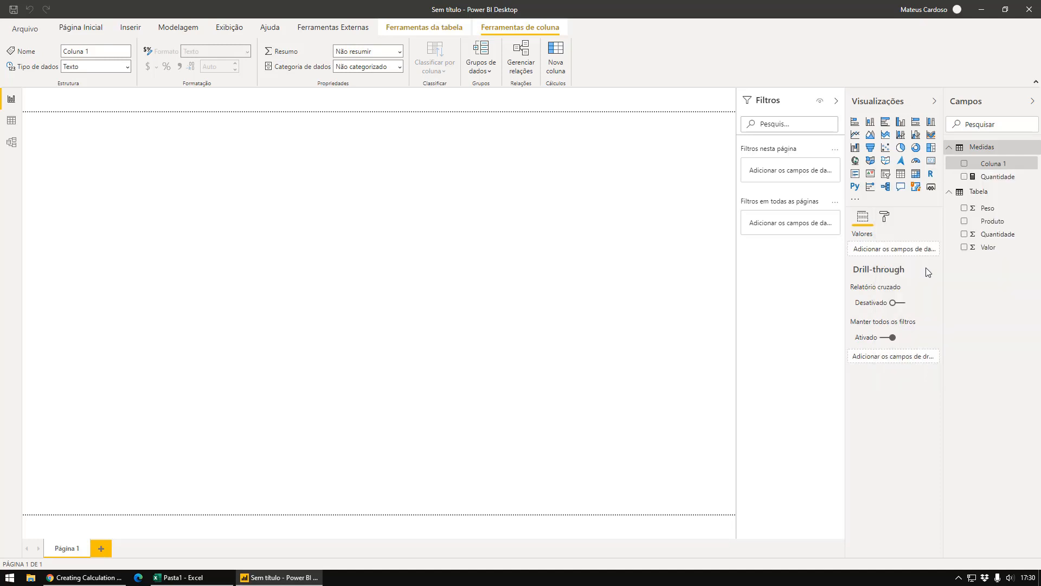
click(1033, 103)
click(1034, 103)
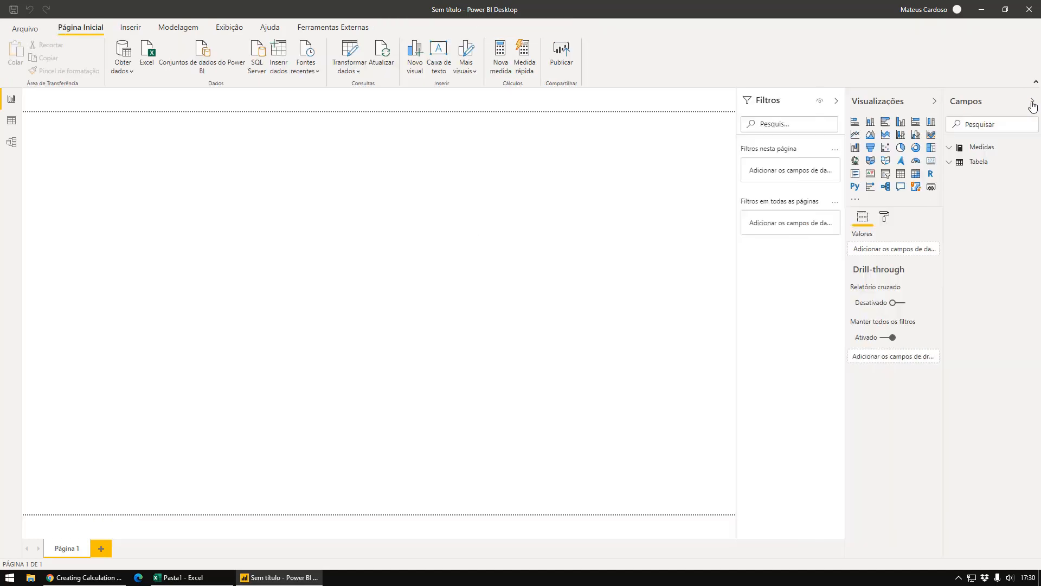
Create a measure in the Medidas table defined as Peso = SUM(Tabela[Peso]).
click(950, 147)
right_click(982, 148)
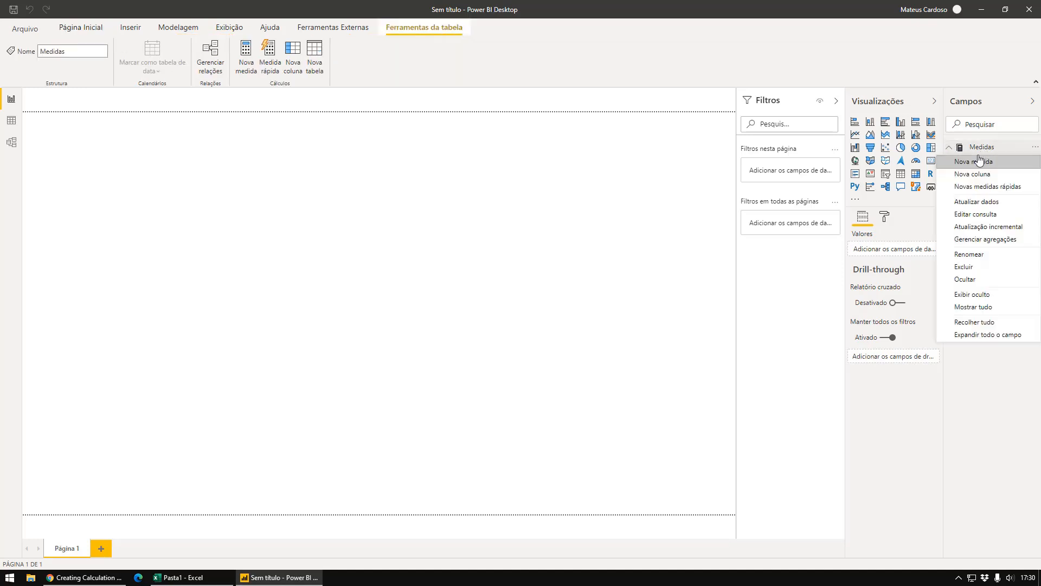
click(976, 161)
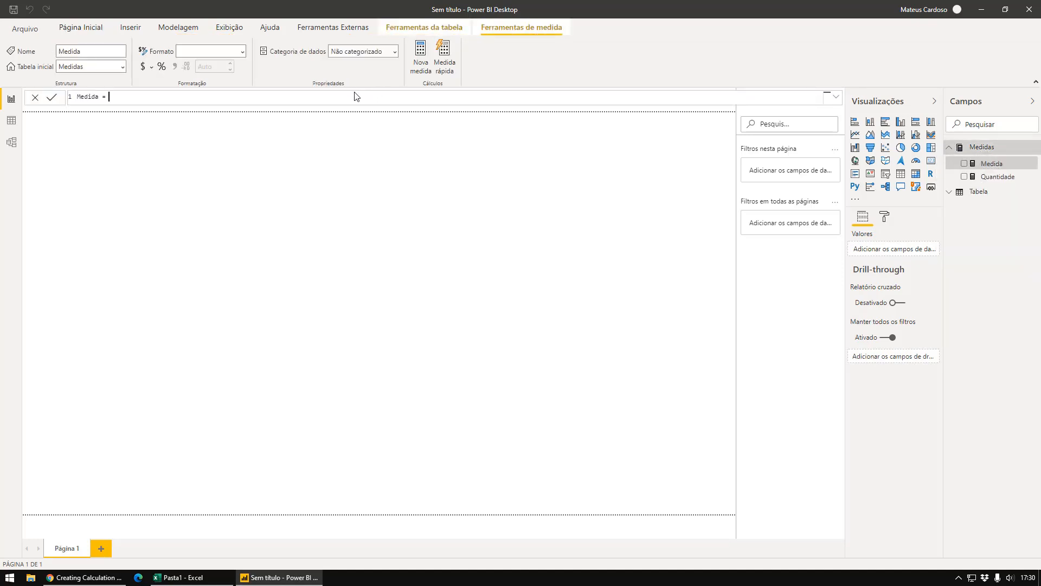
key(ctrl+a)
text(Peso = SUM(peso)
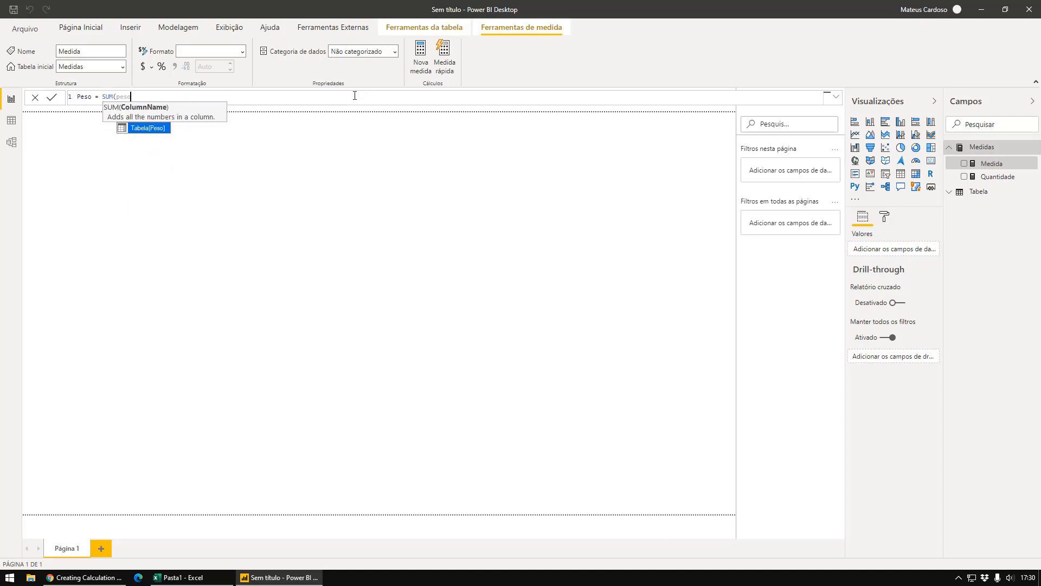
key(Tab)
text())
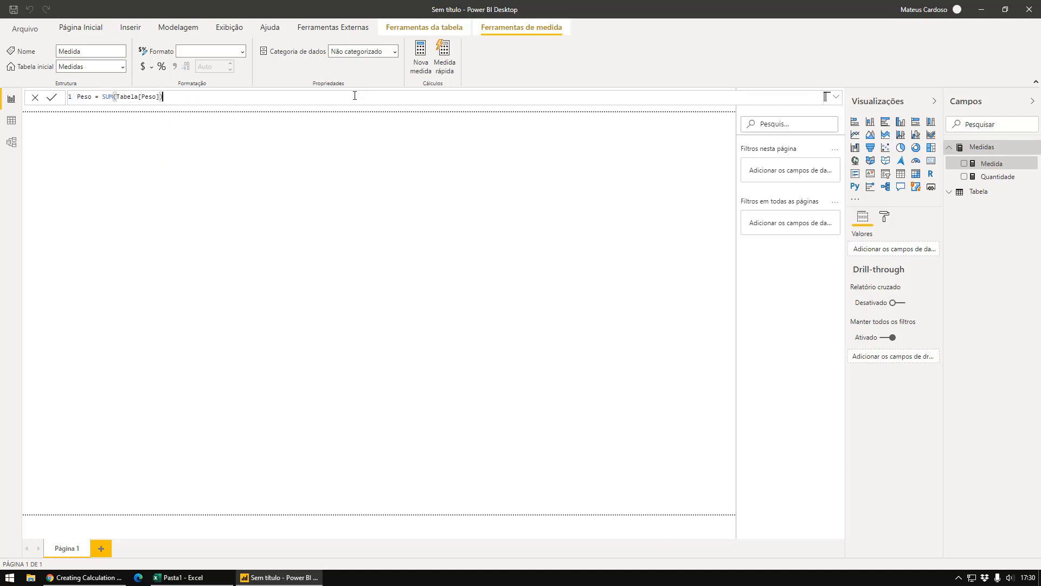
key(Return)
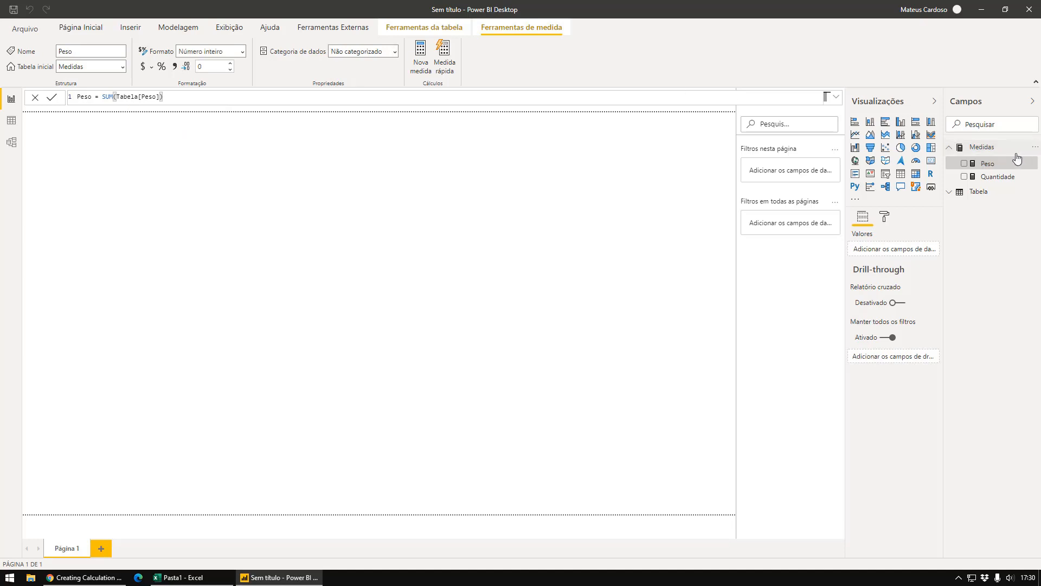
Create a measure in the Medidas table defined as Valor = SUM(Tabela[Valor]).
click(950, 193)
right_click(977, 157)
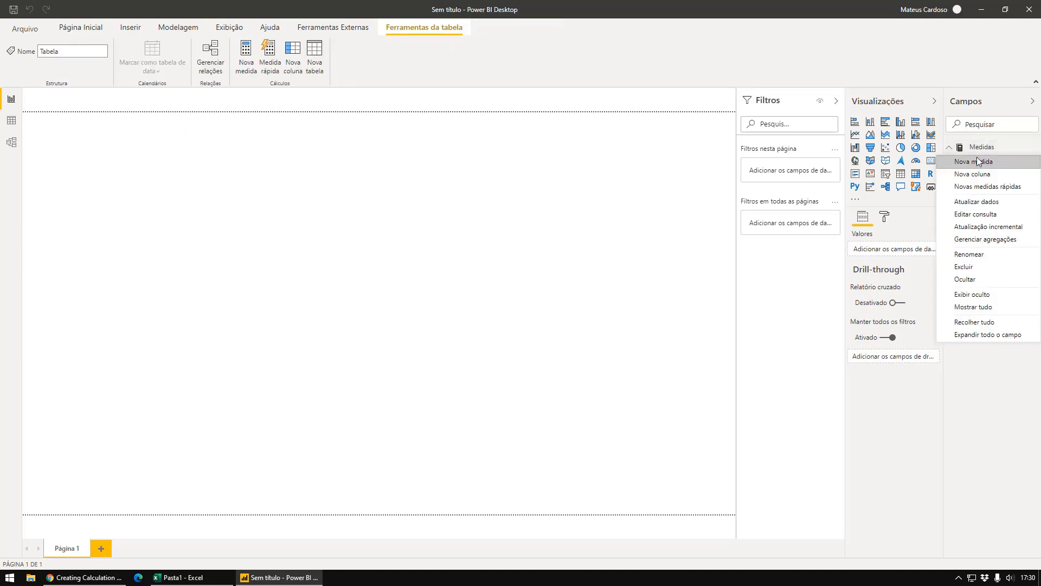
key(Escape)
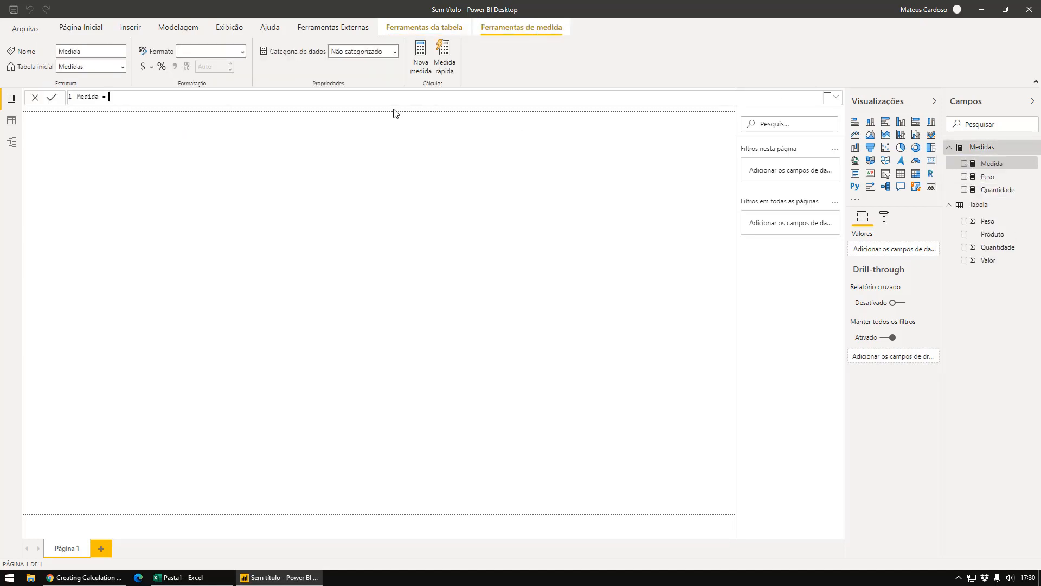
key(ctrl+a)
key(BackSpace)
text(Valor = SUM(Tabela[Valor])
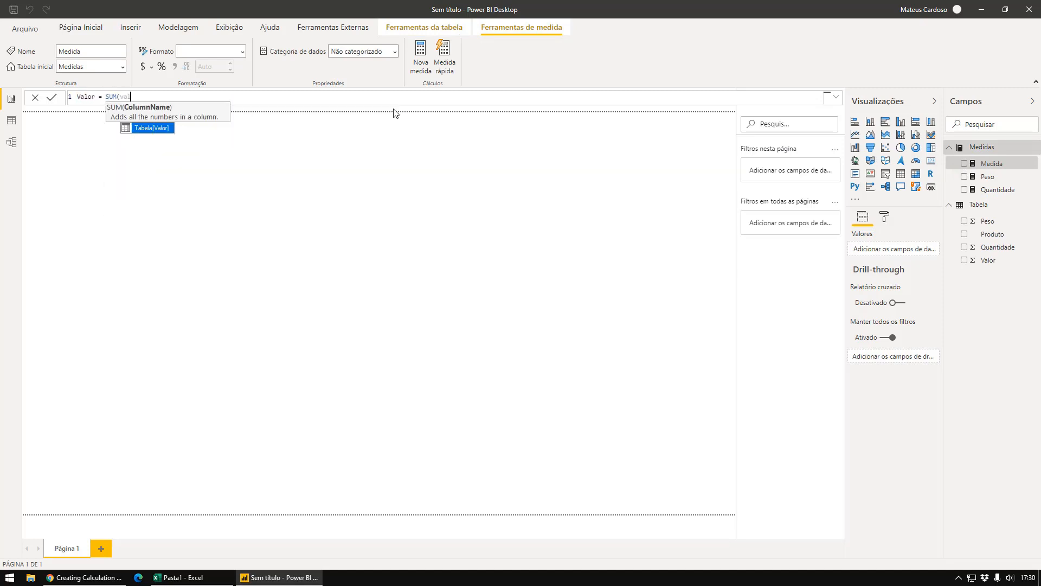
text())
key(Return)
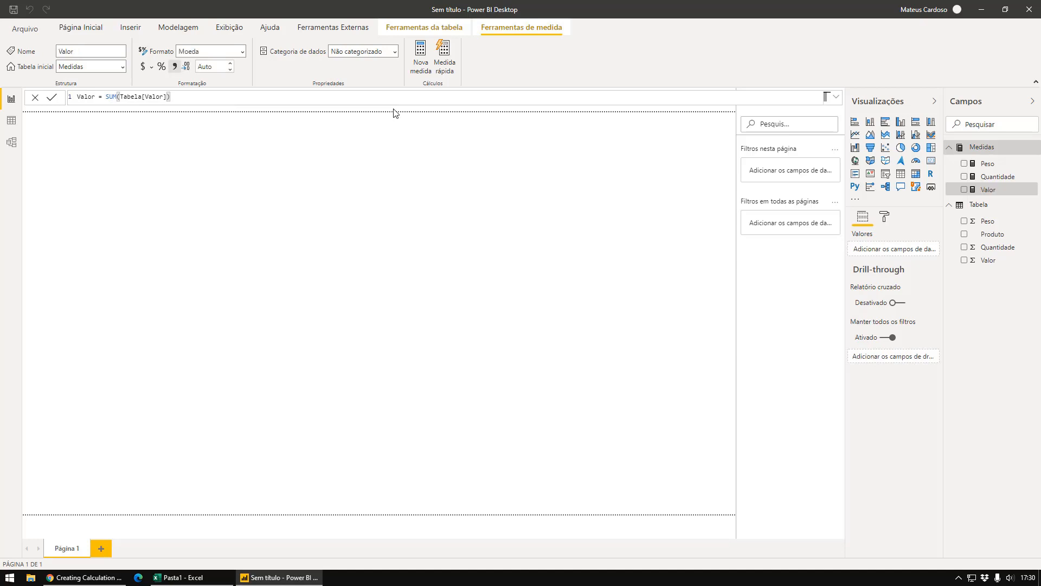
click(1031, 286)
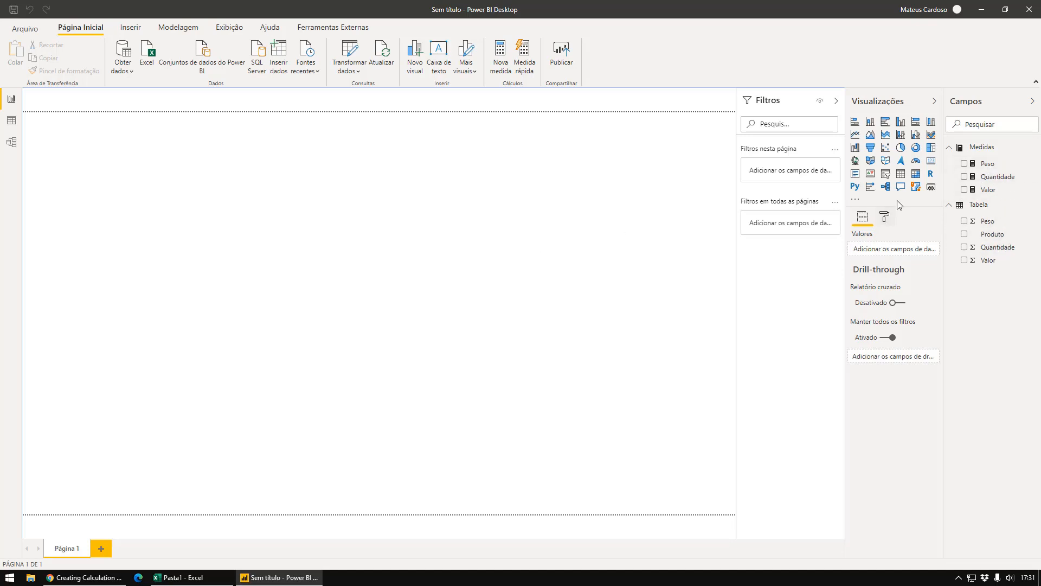
Insert a matrix with Produto as rows and the Peso measure as values, placing it mid-page and widening it.
click(900, 173)
drag(132, 234, 162, 315)
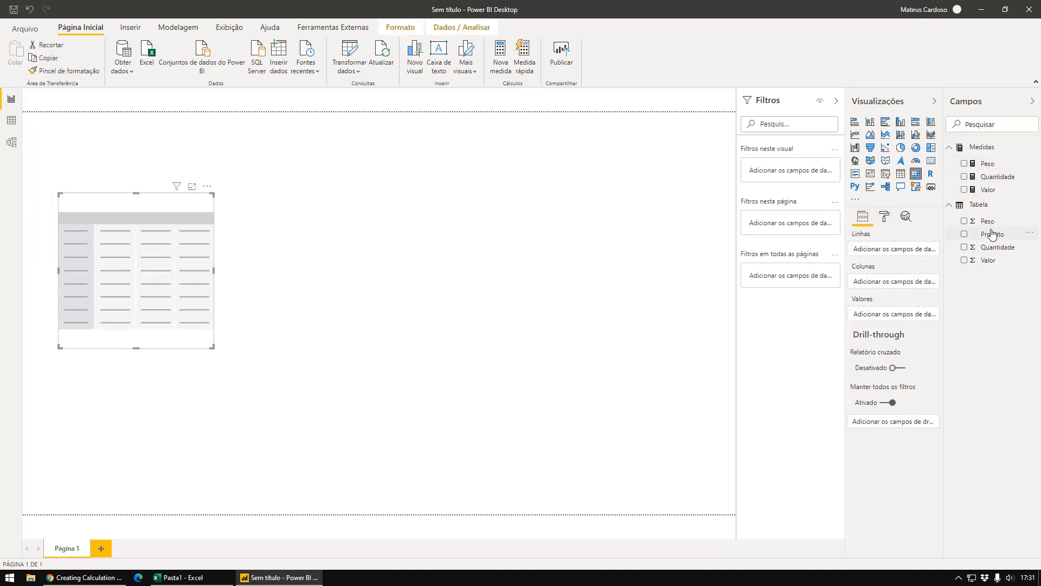
click(964, 233)
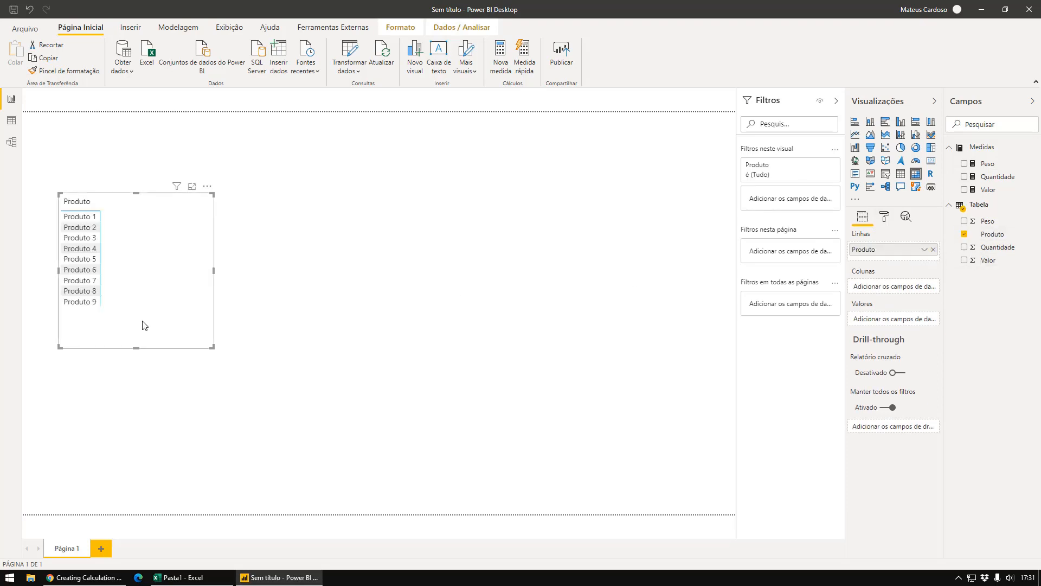
click(250, 359)
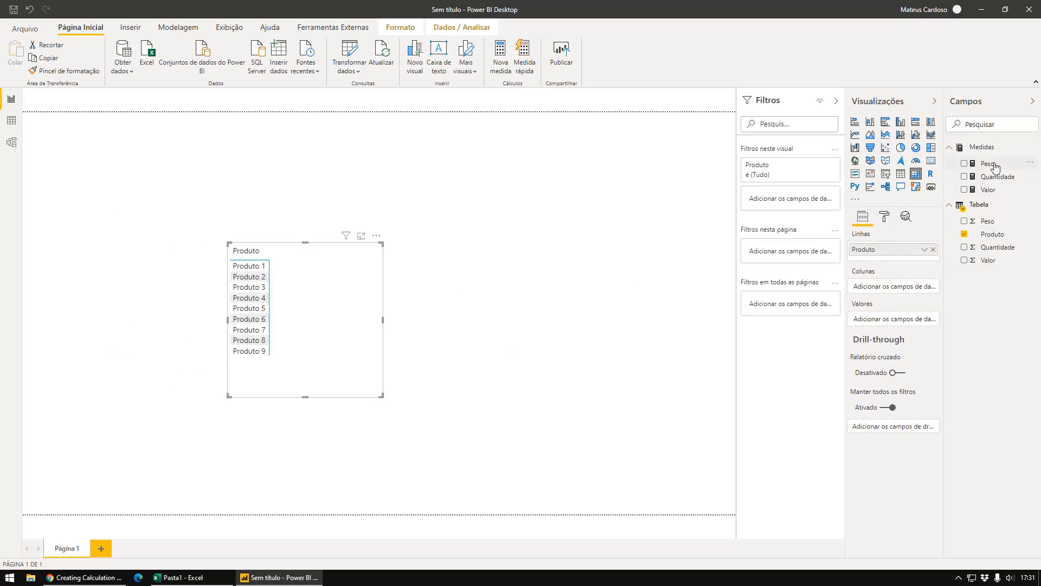
drag(986, 164, 894, 324)
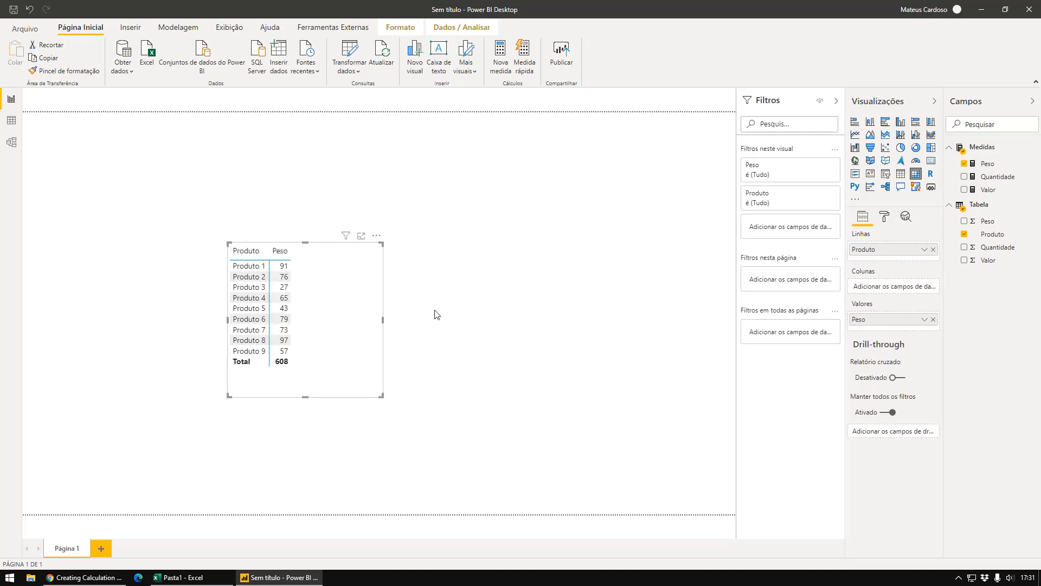
drag(402, 316, 365, 316)
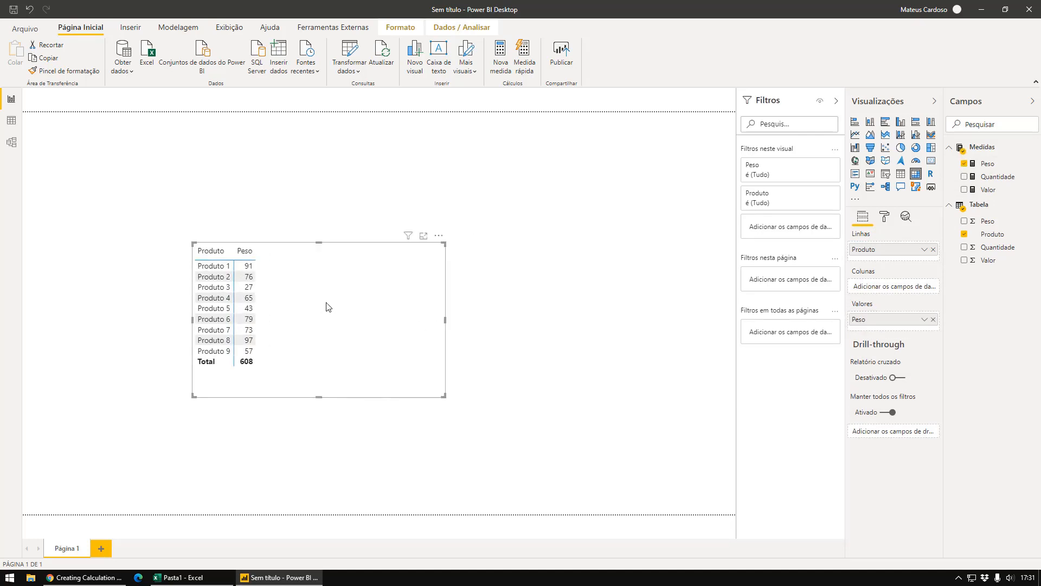
Create the measure Peso Total = CALCULATE([Peso];ALL()) in Medidas and add it to the matrix values.
right_click(983, 149)
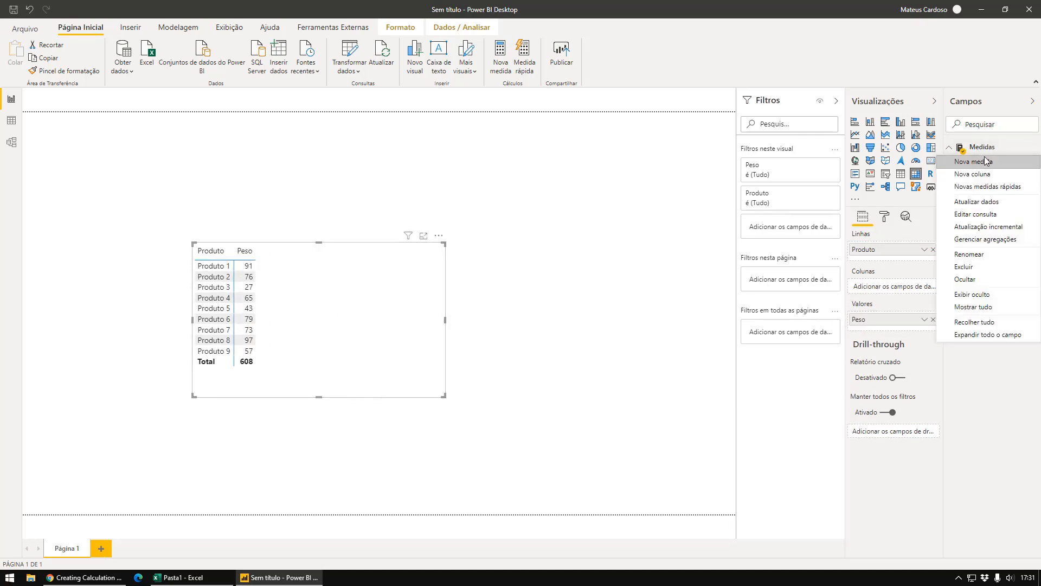
click(986, 161)
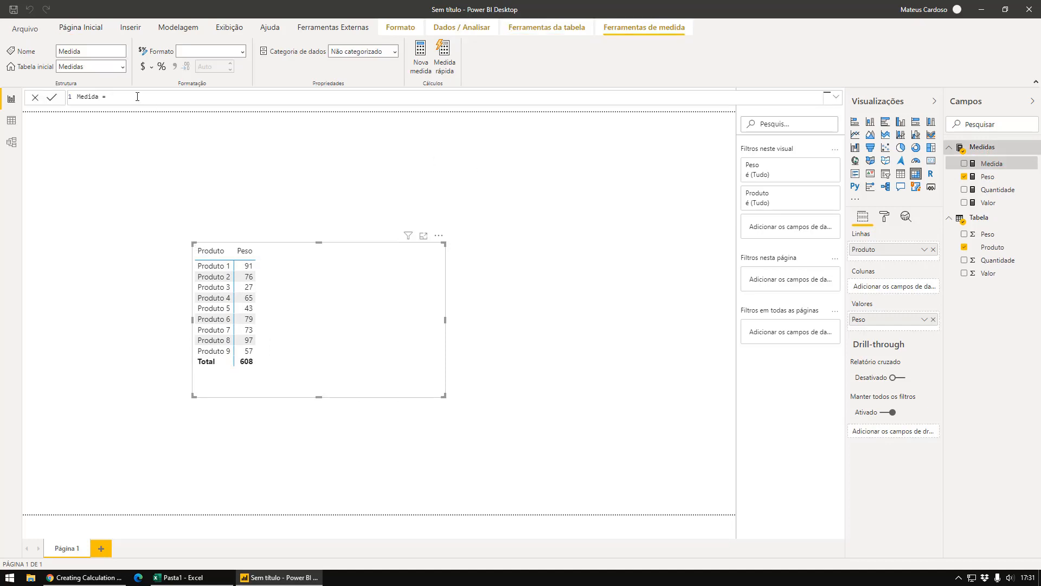
key(ctrl+shift+Left)
drag(96, 98, 78, 96)
text(Peso TR)
text(otal)
text( = CALCULATE()
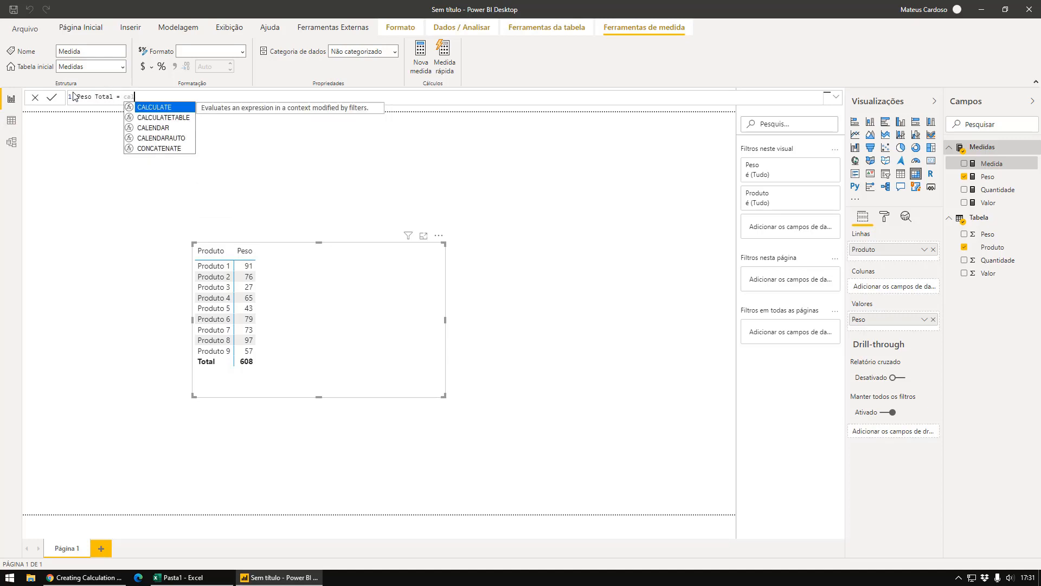
text([Peso])
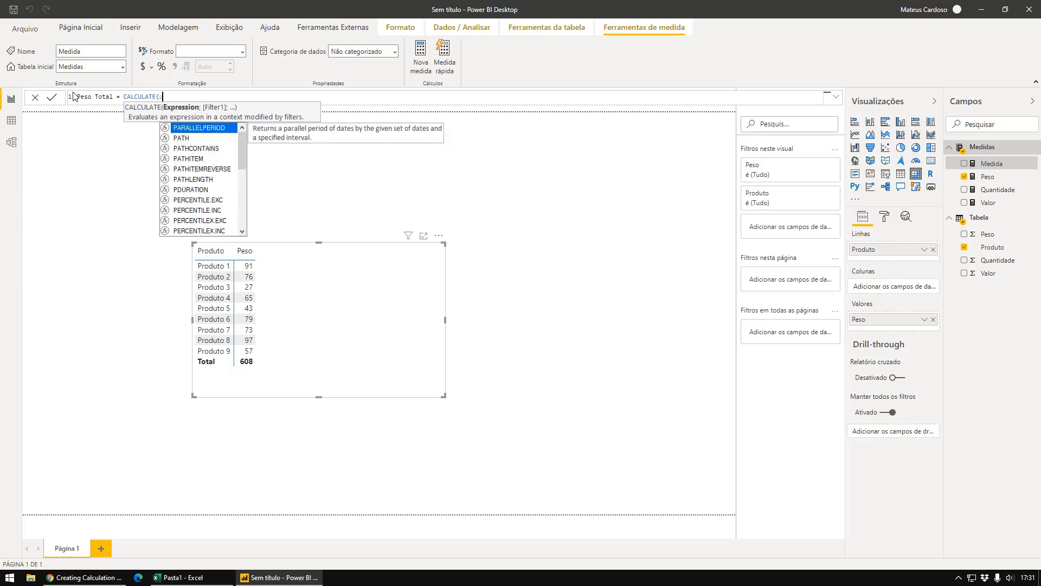
text(;)
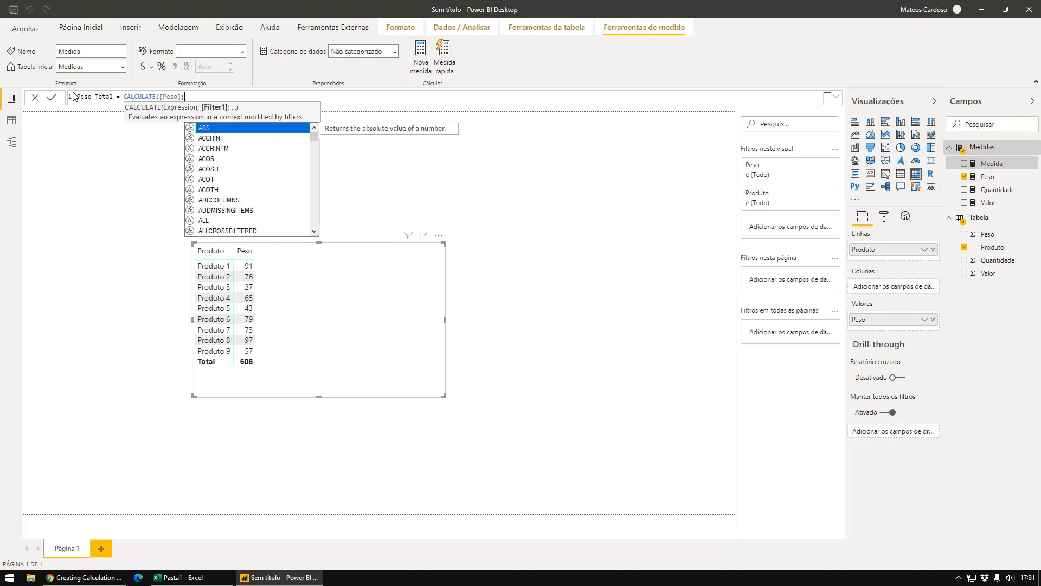
text(ALL()))
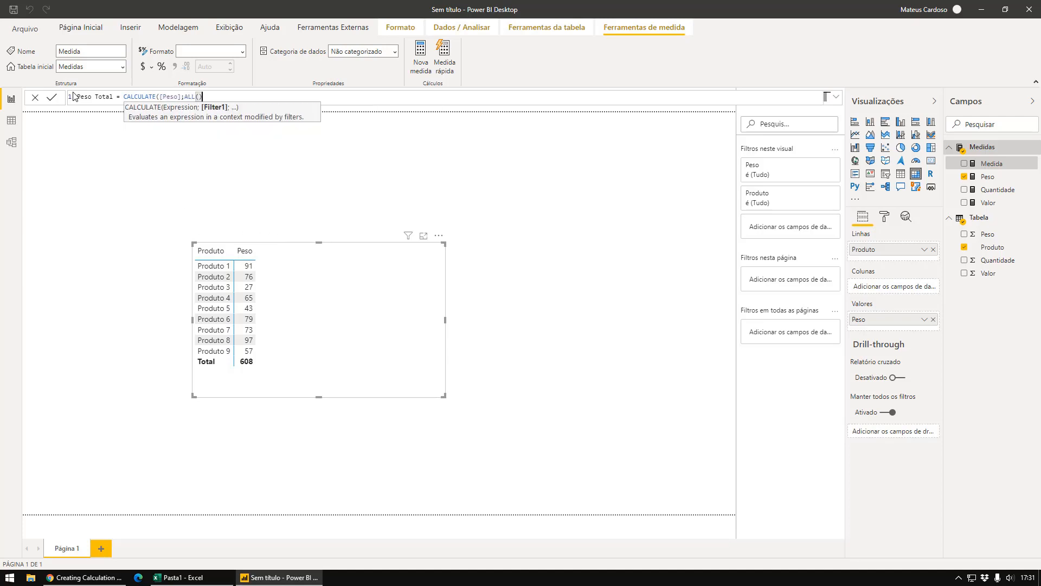
key(Return)
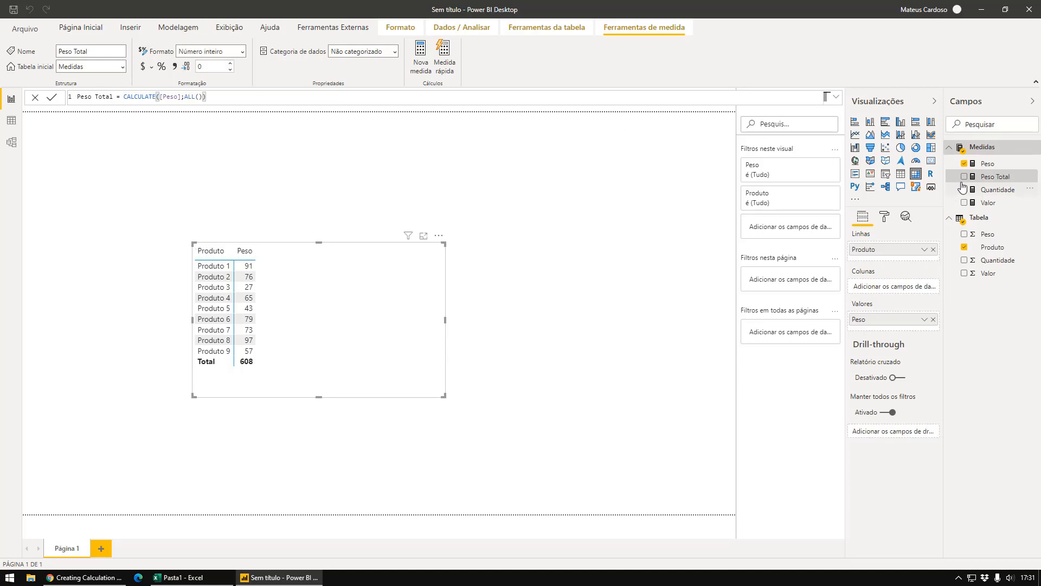
drag(995, 177, 906, 326)
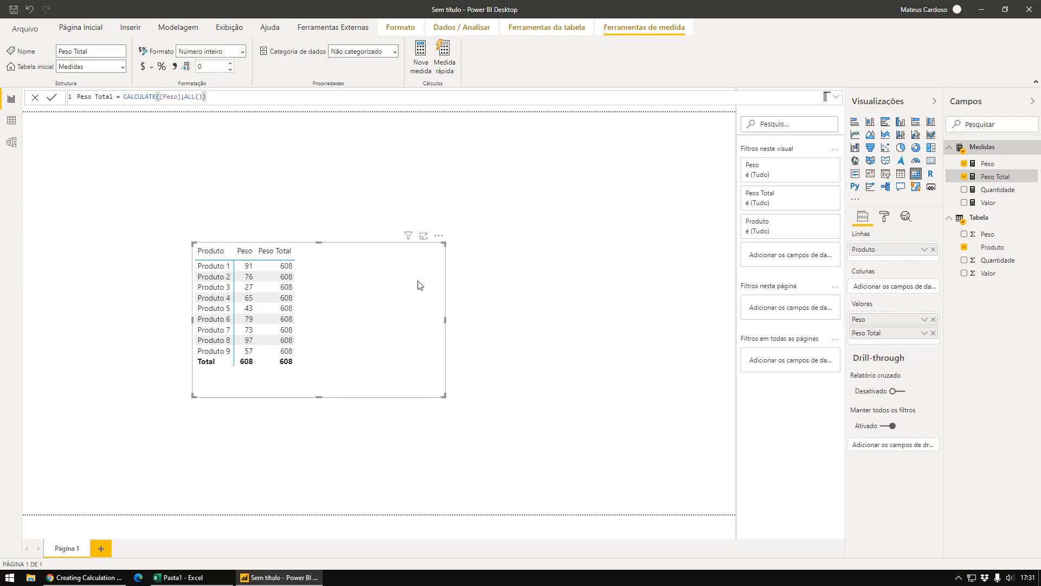
Create a measure in the Medidas table defined as Peso Porcentagem = DIVIDE([Peso];[Peso Total]).
right_click(992, 154)
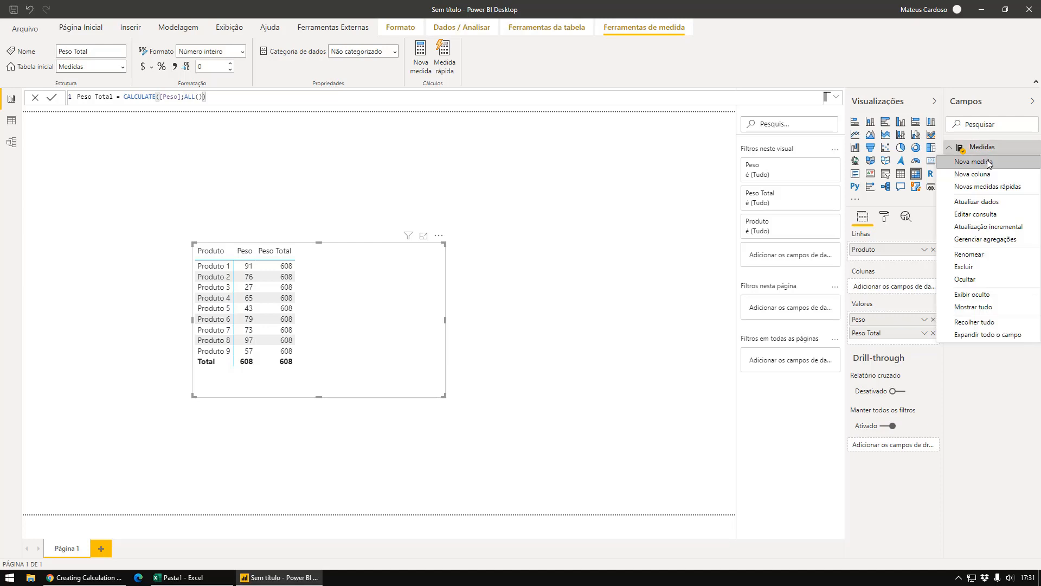
click(990, 164)
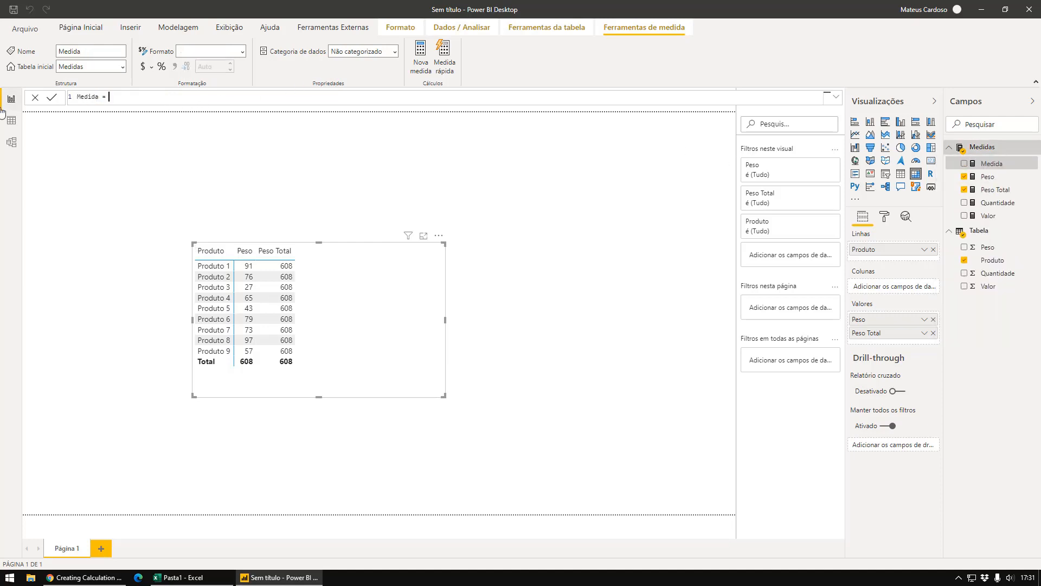
drag(129, 97, 61, 101)
text(Perso)
key(BackSpace)
text(so Porcentagem = DIVIDE(peso)
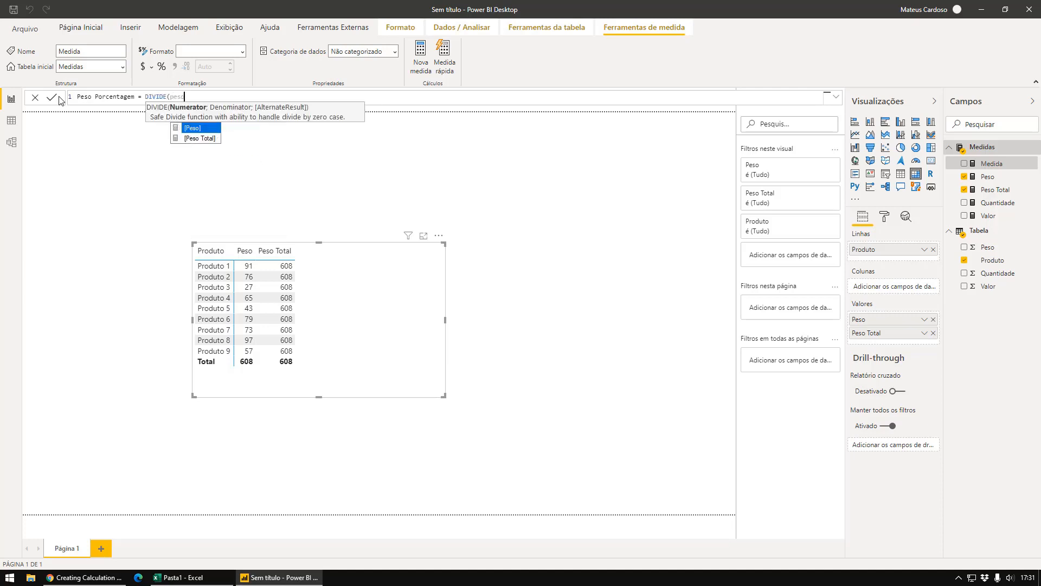
key(Tab)
text(;pes)
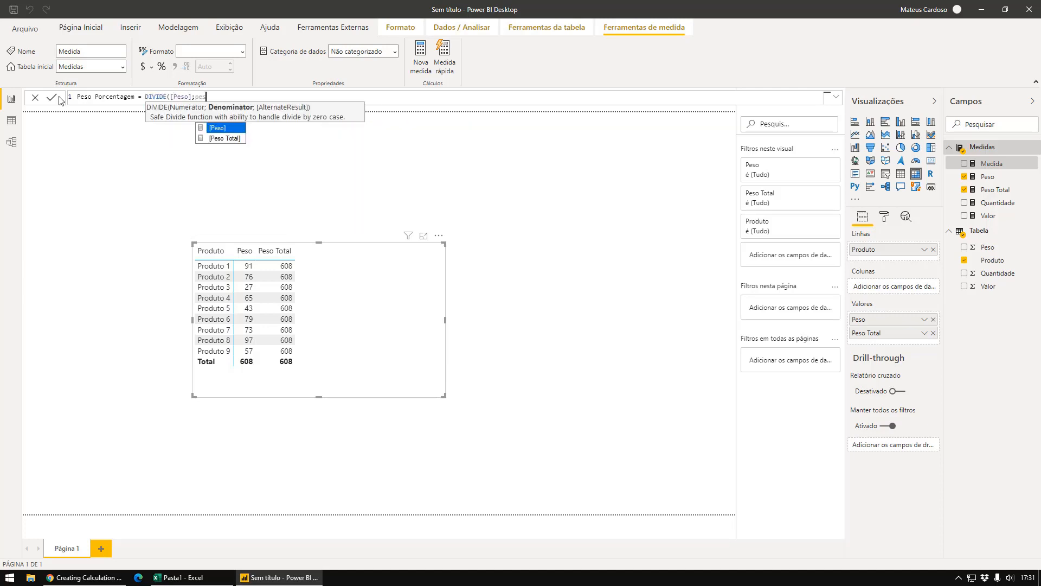
key(Down)
key(Tab)
text())
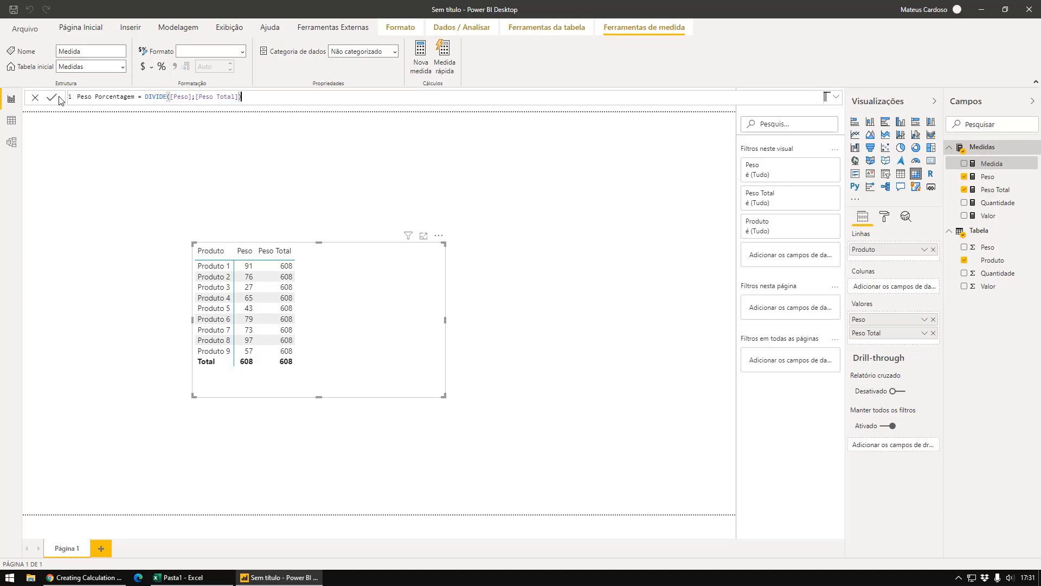
click(53, 98)
Show the Peso Porcentagem measure as a percentage in the matrix values and move the matrix lower on the page.
drag(997, 177, 921, 342)
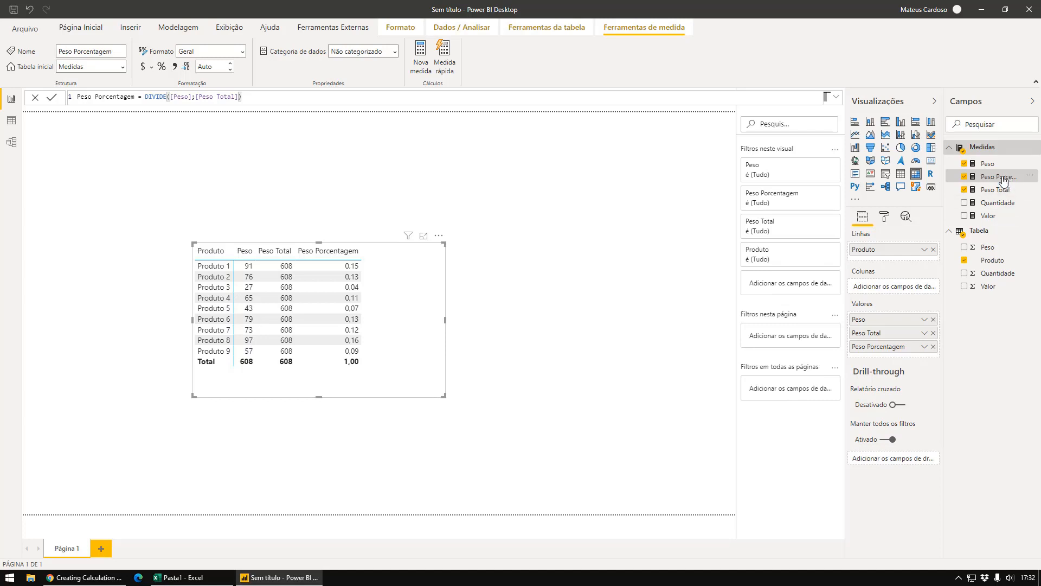
click(161, 67)
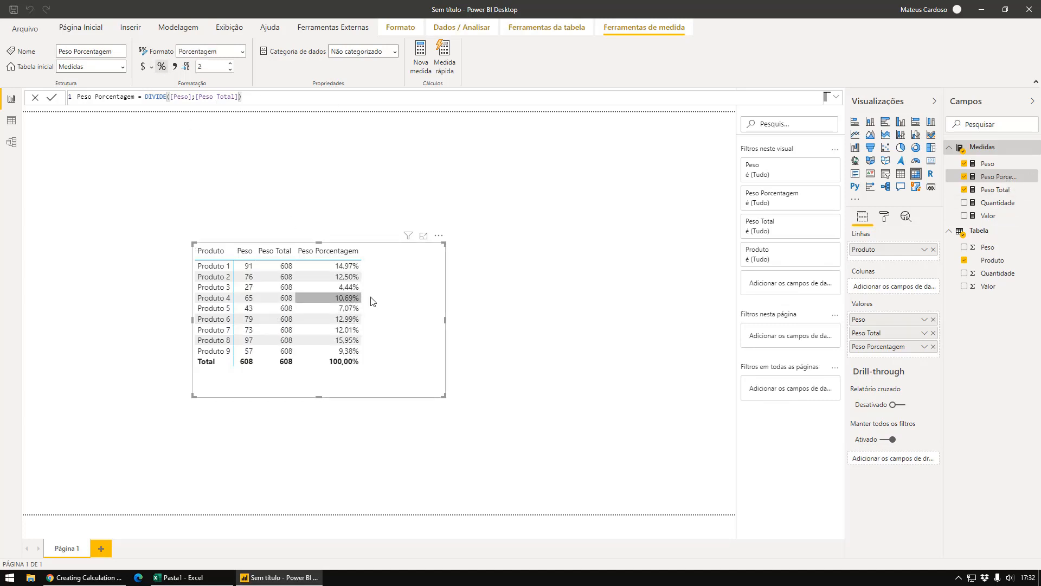
drag(401, 390, 337, 373)
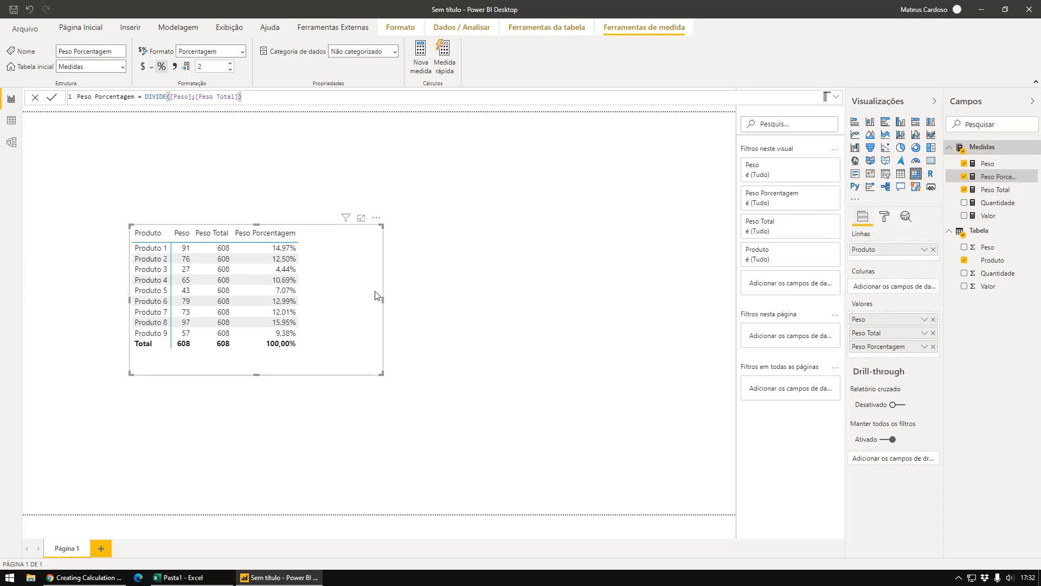
drag(379, 295, 436, 347)
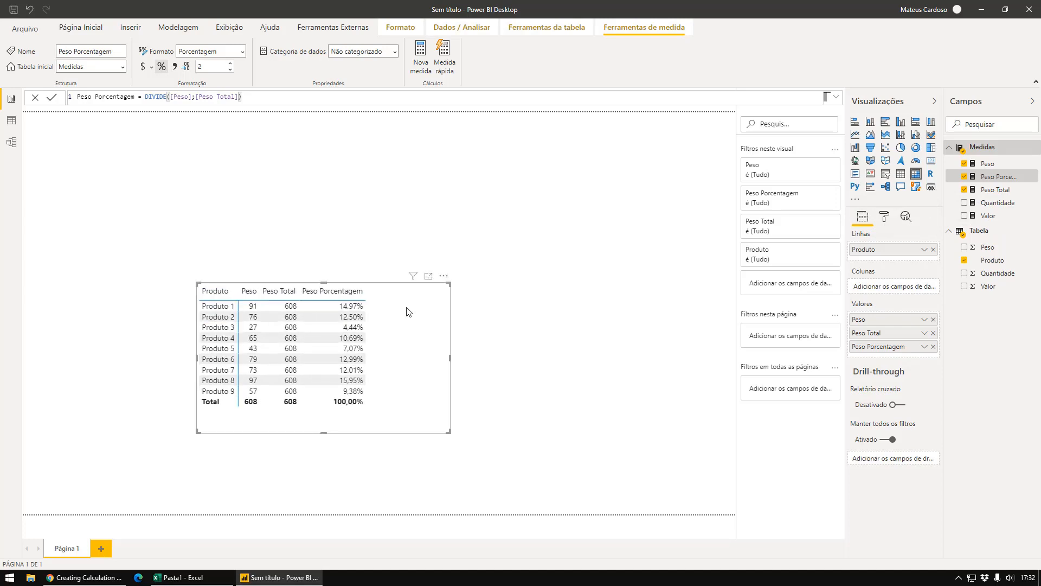
drag(407, 308, 454, 306)
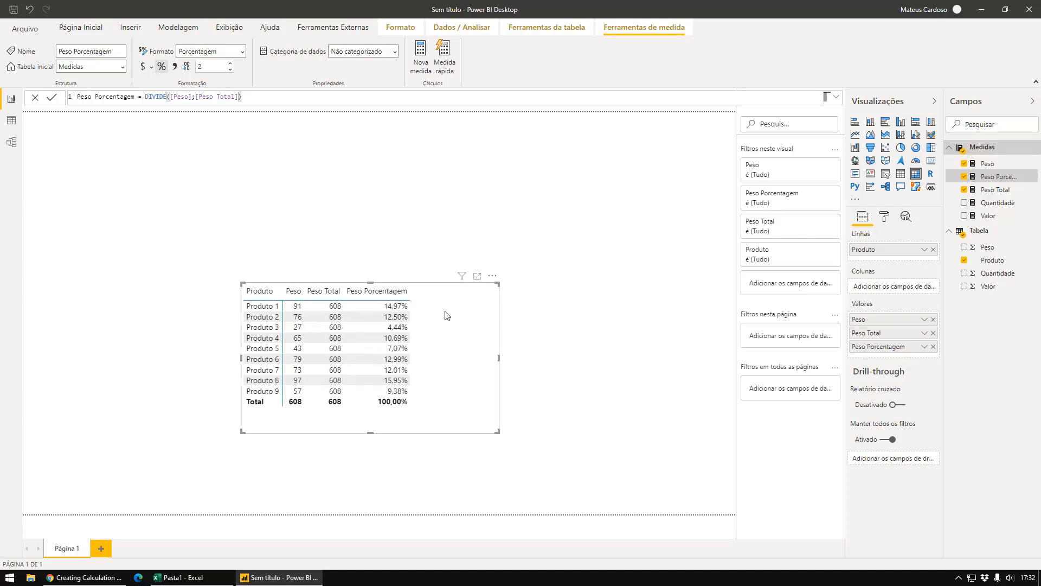
Insert an empty slicer above and to the right of the matrix, and shift the matrix slightly left.
click(352, 220)
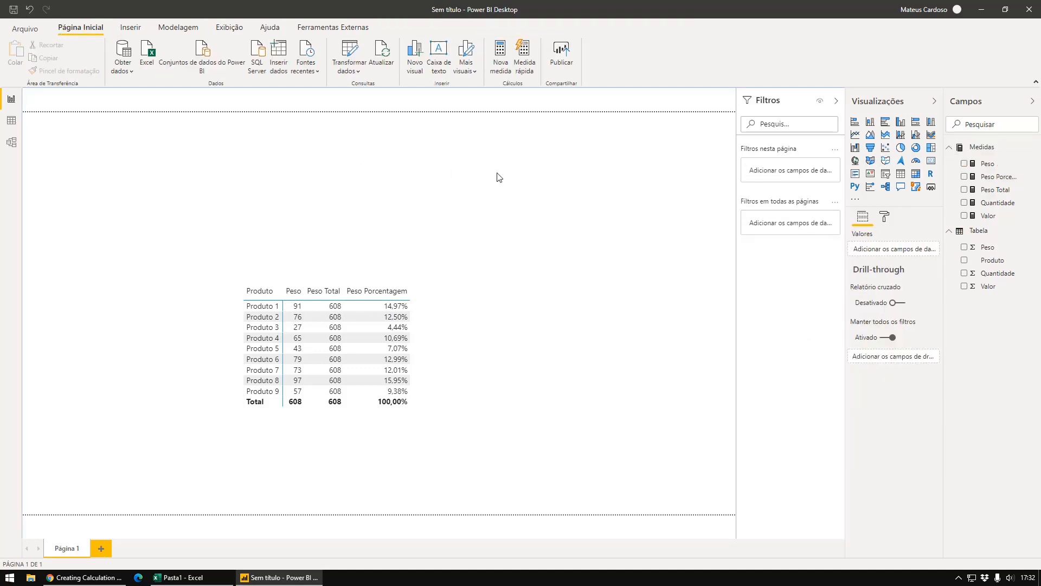
click(885, 174)
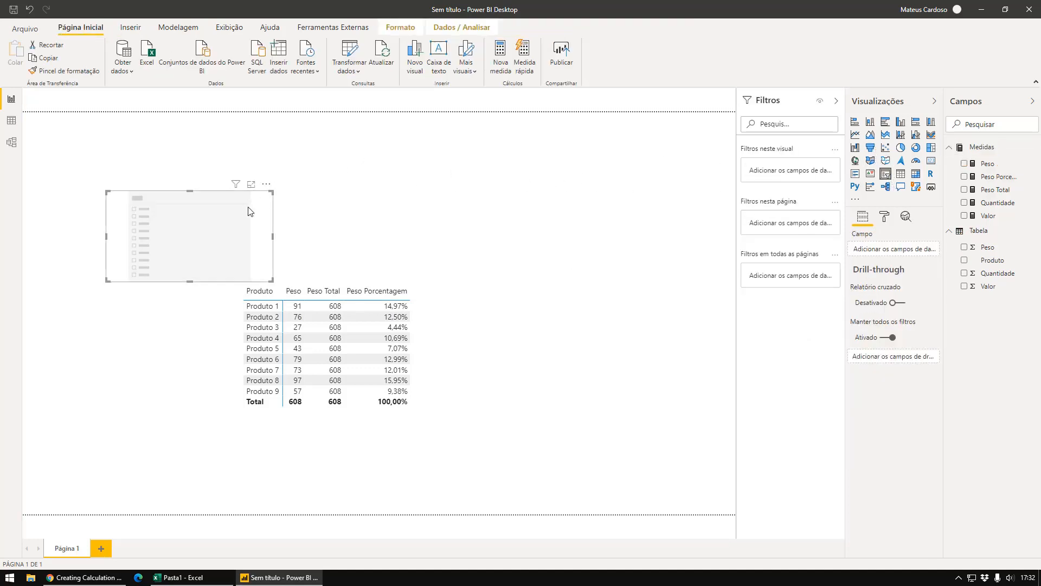
drag(249, 211, 614, 181)
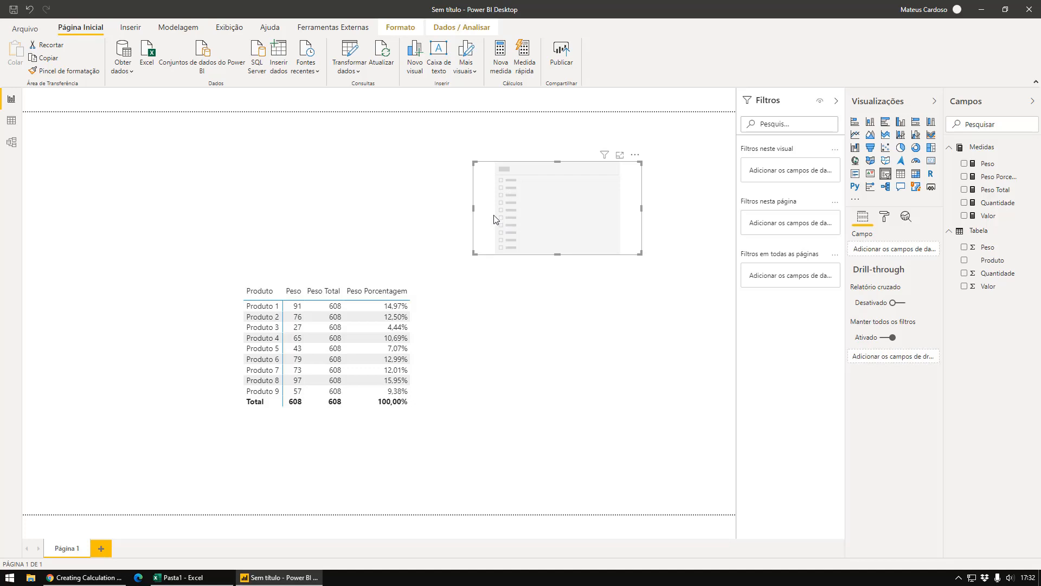
click(426, 350)
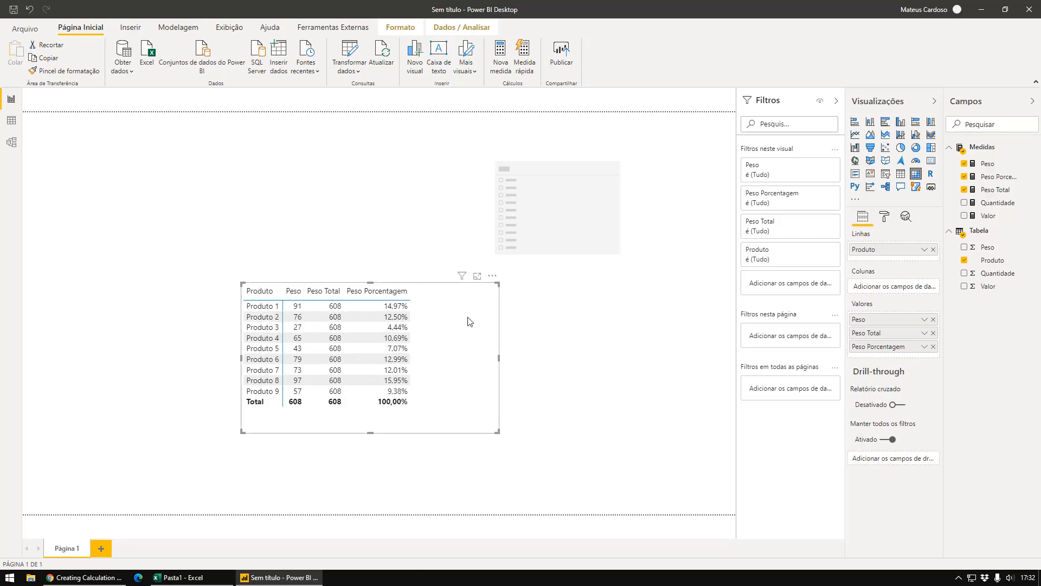
drag(449, 320, 382, 333)
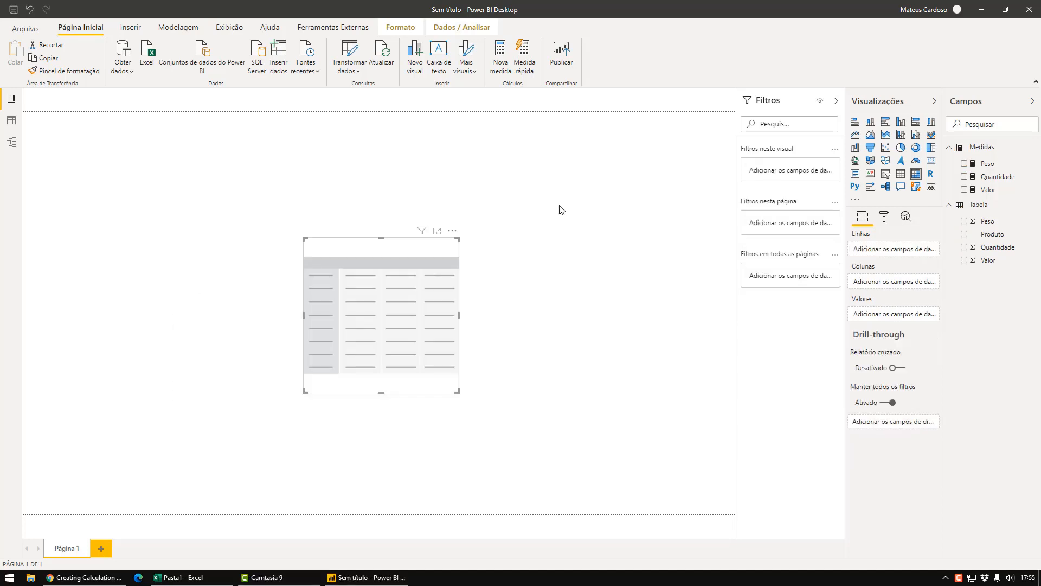
Collapse the filters pane and open the model in Tabular Editor.
click(558, 209)
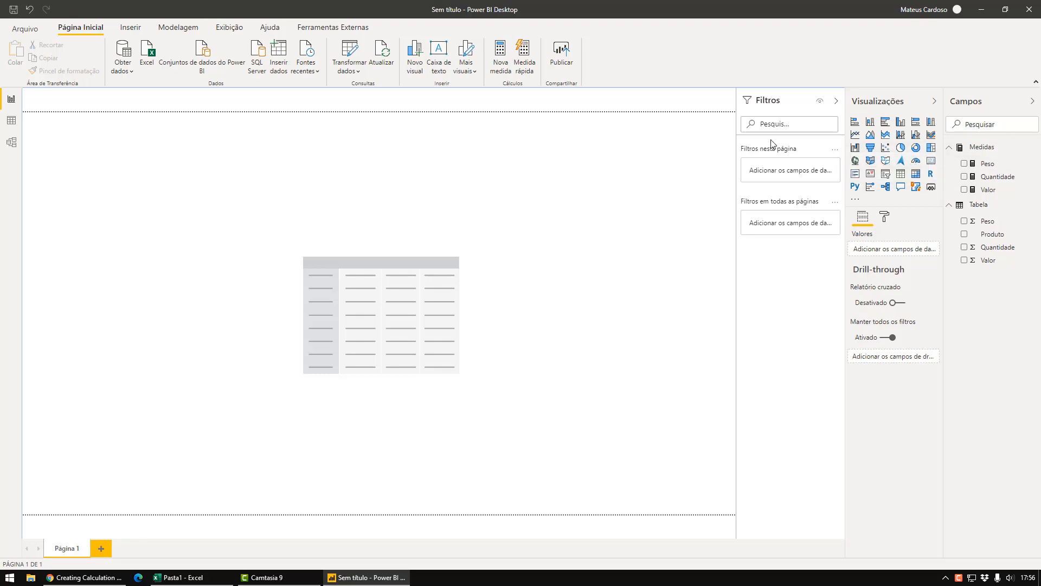
click(830, 104)
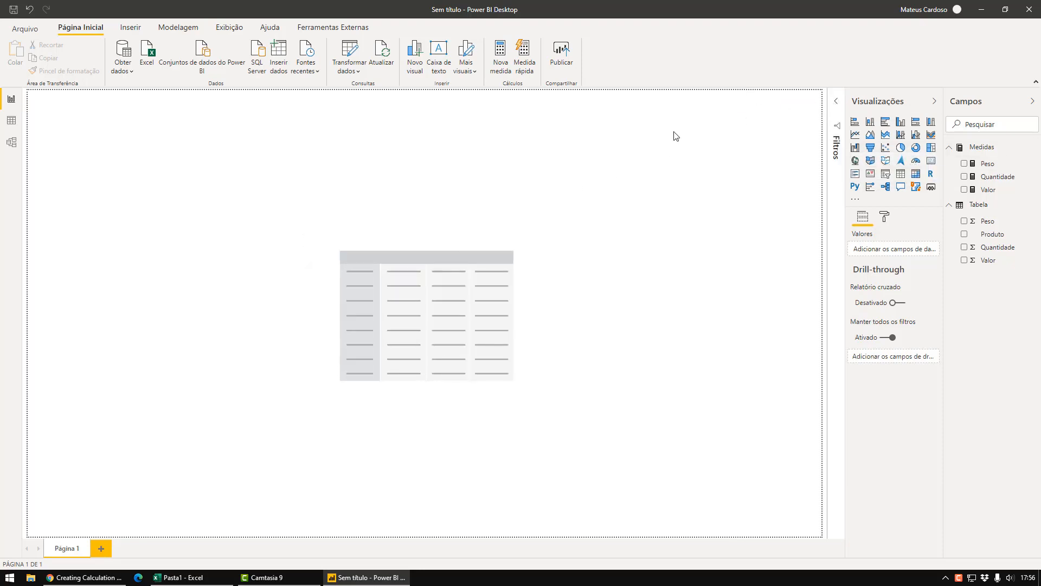
click(336, 29)
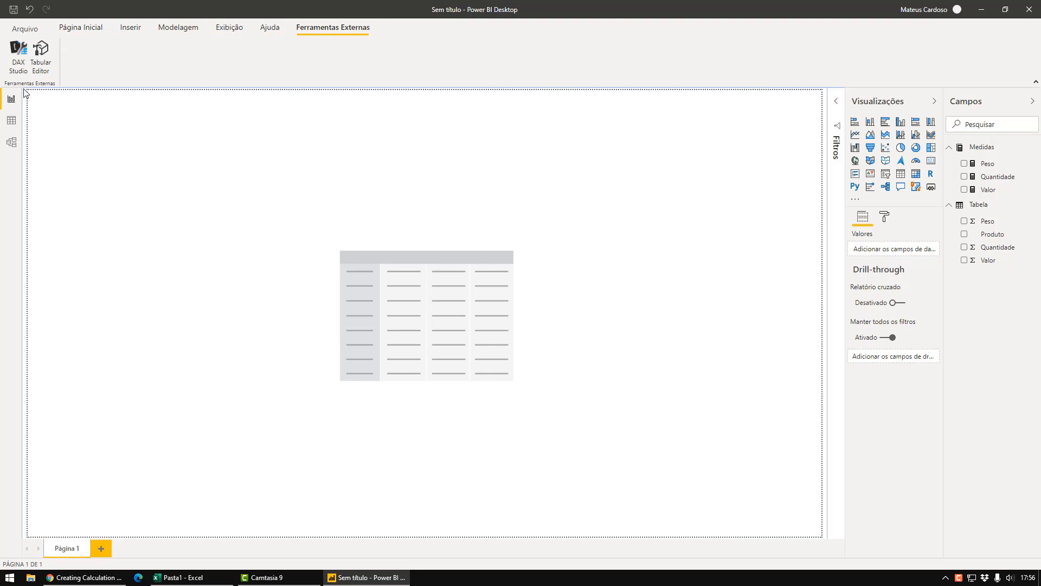
click(41, 54)
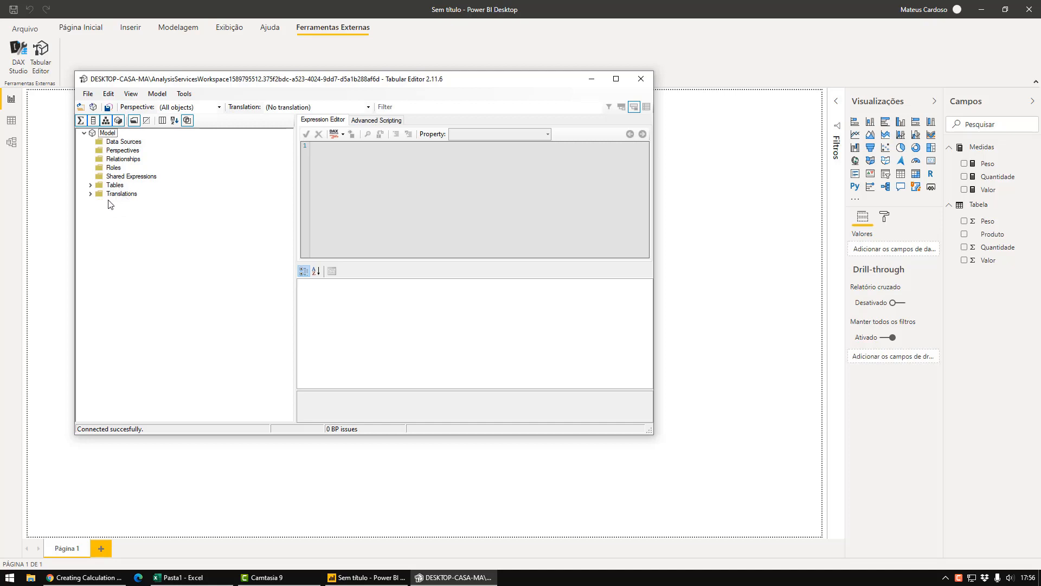
Expand the Tables and Translations folders and examine the pt-BR translation and the creation options for Tables and Tabela.
click(91, 194)
click(91, 185)
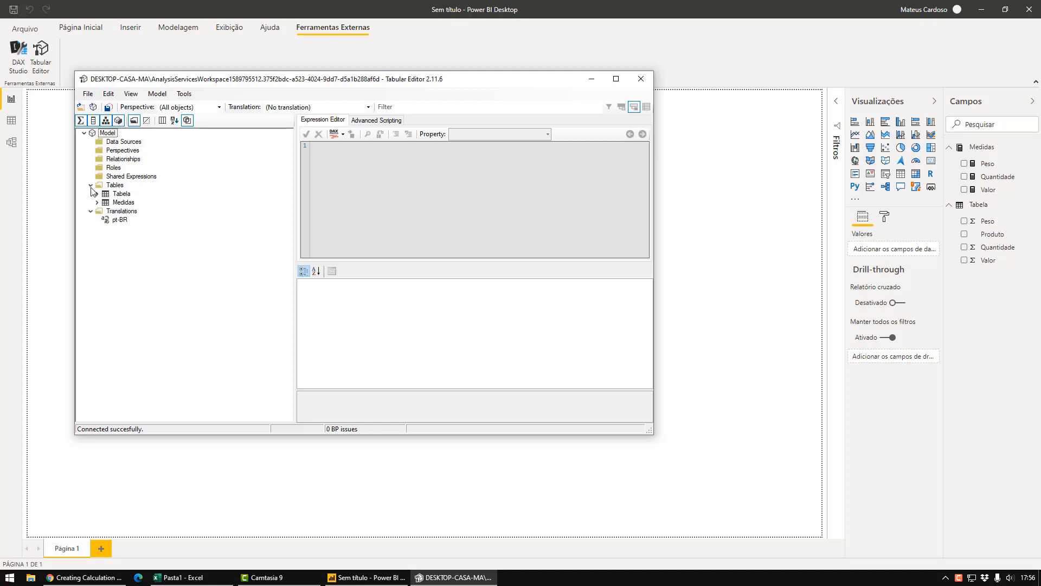
click(121, 221)
right_click(118, 186)
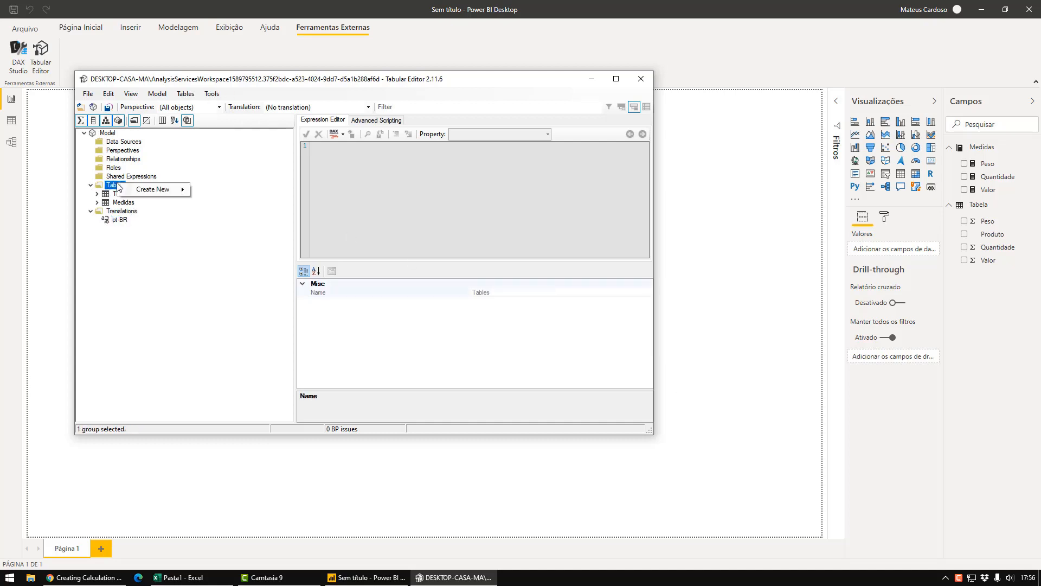
click(148, 242)
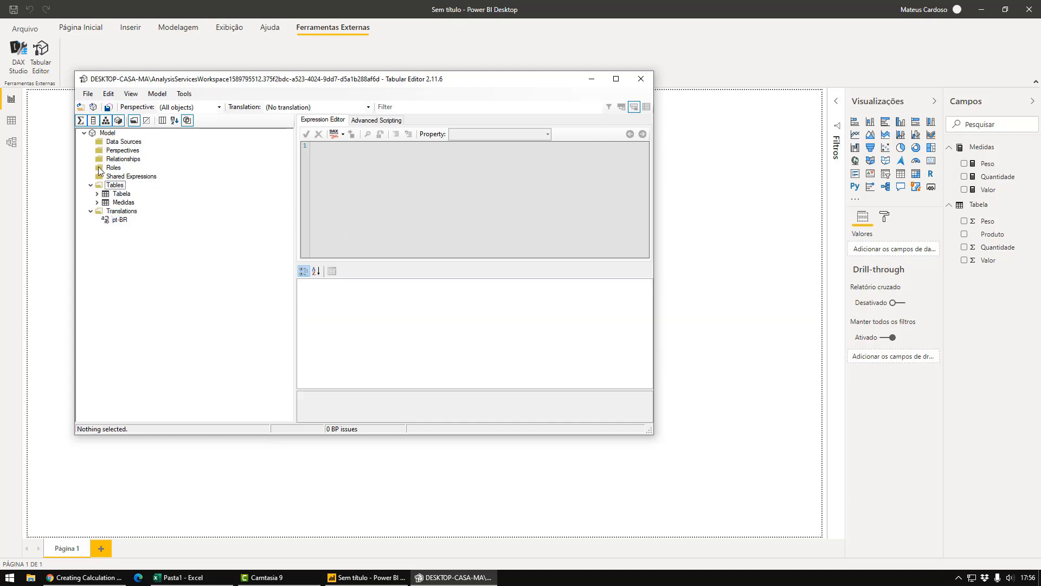
right_click(119, 195)
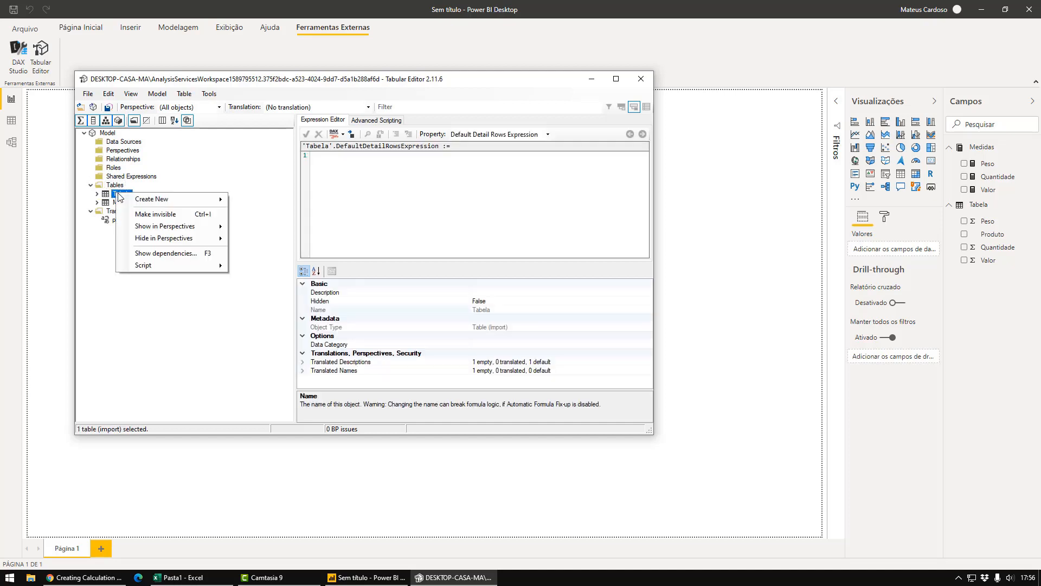
mouse_move(159, 201)
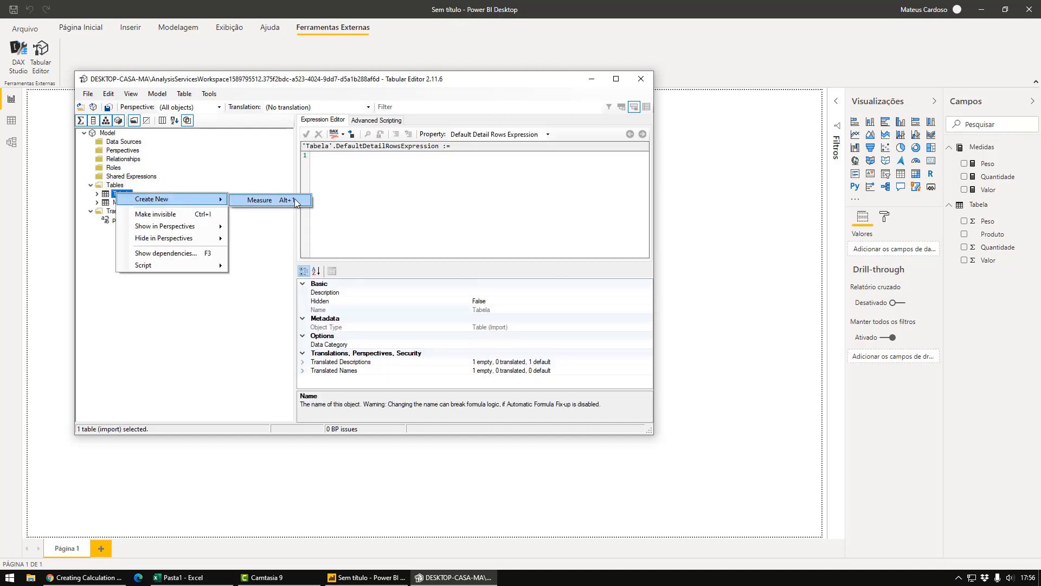
click(264, 224)
click(120, 219)
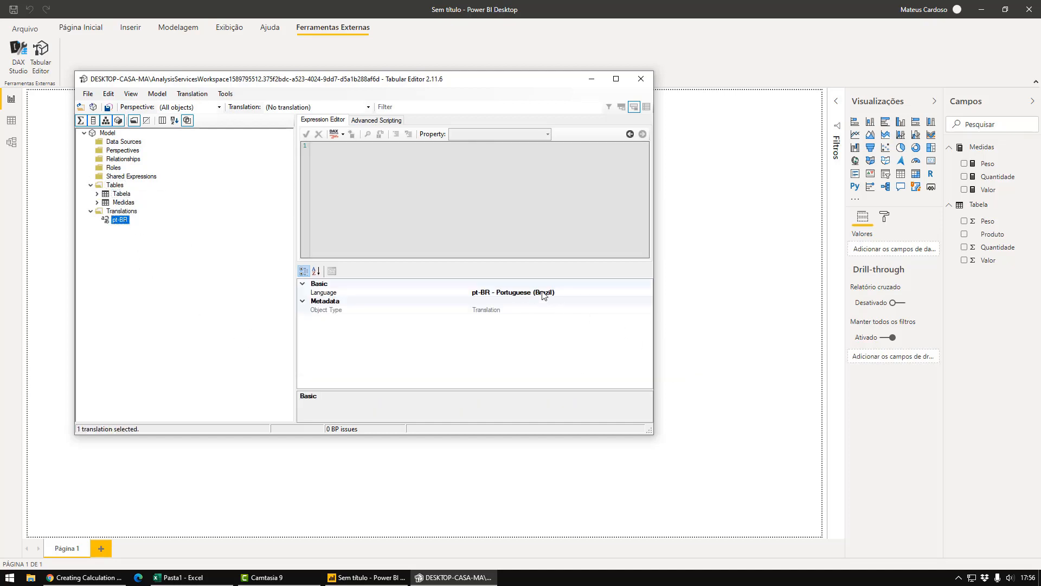
click(220, 304)
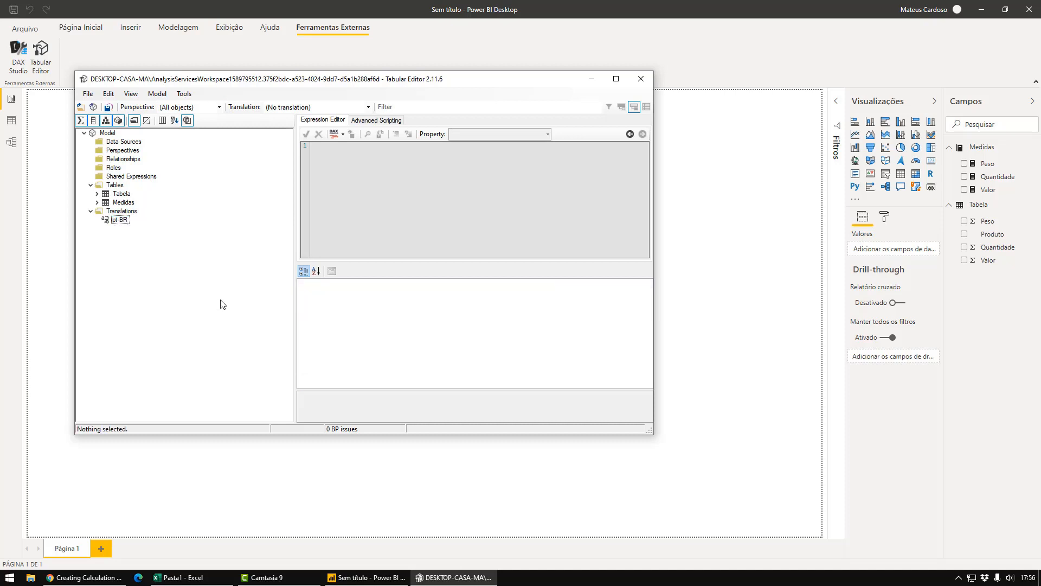
Check the DAX separator options in the Tabular Editor preferences and close them without changes.
click(87, 93)
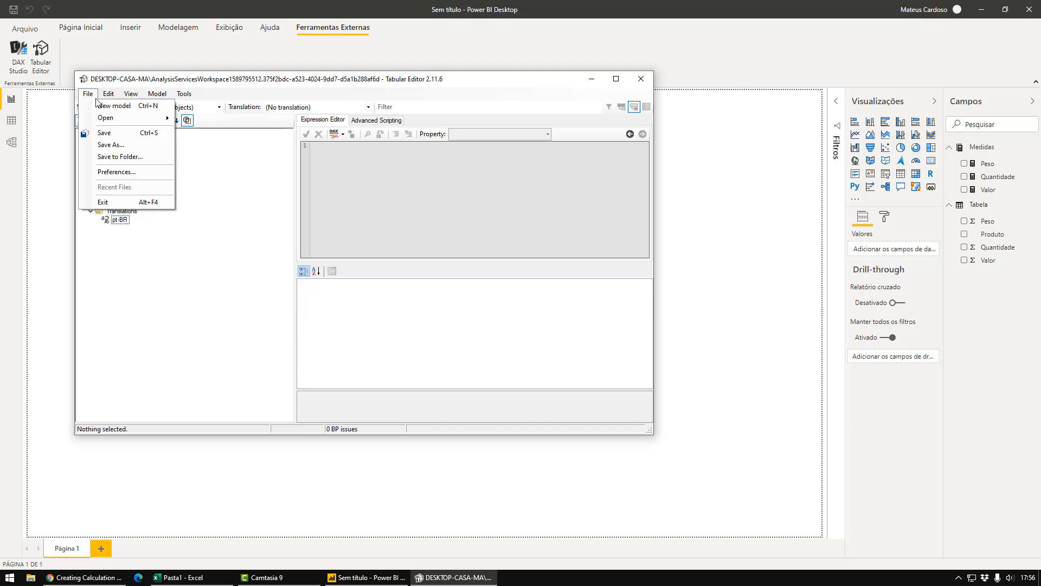
click(124, 172)
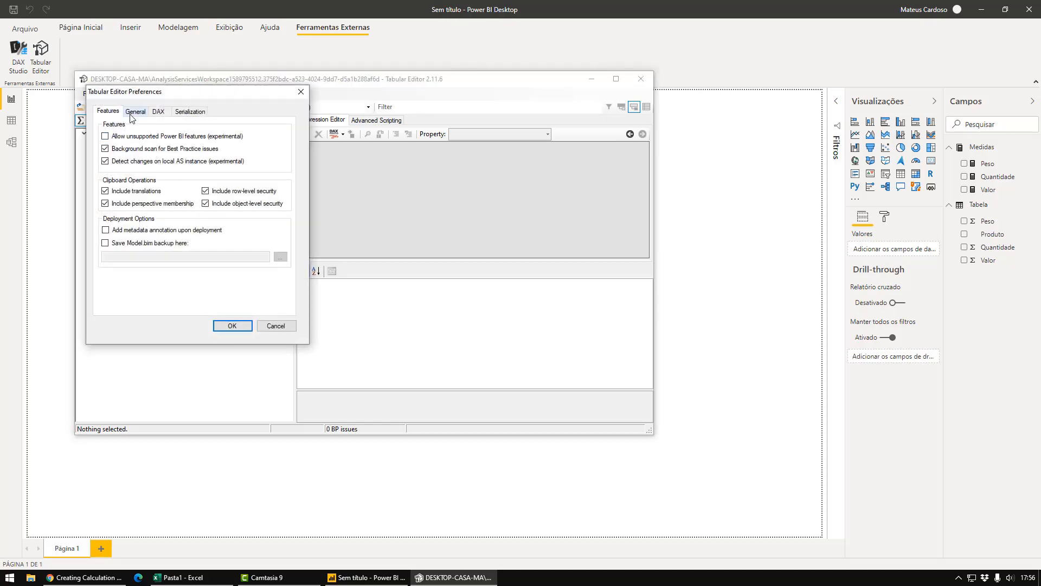
click(157, 112)
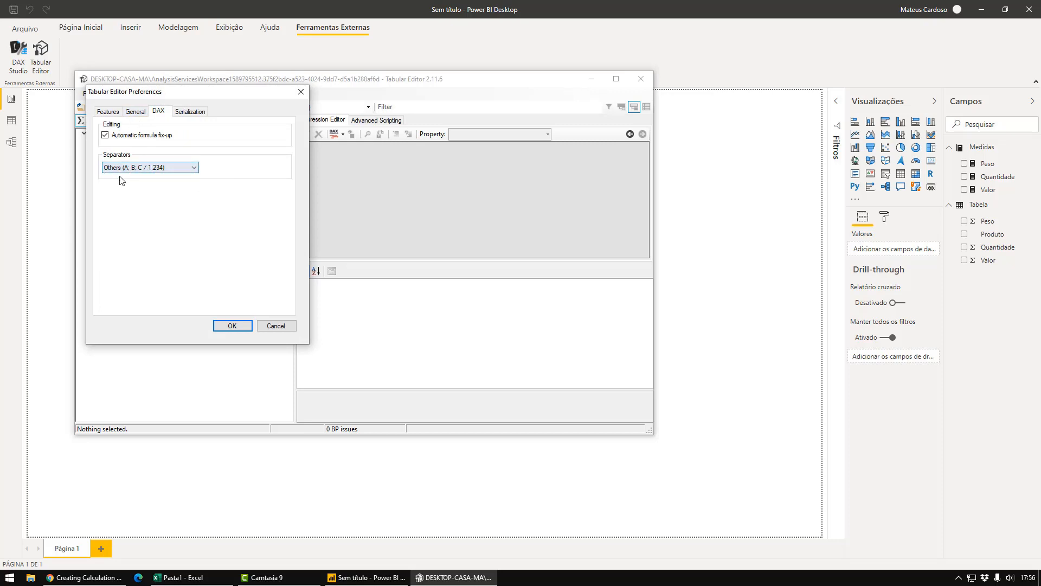
click(159, 168)
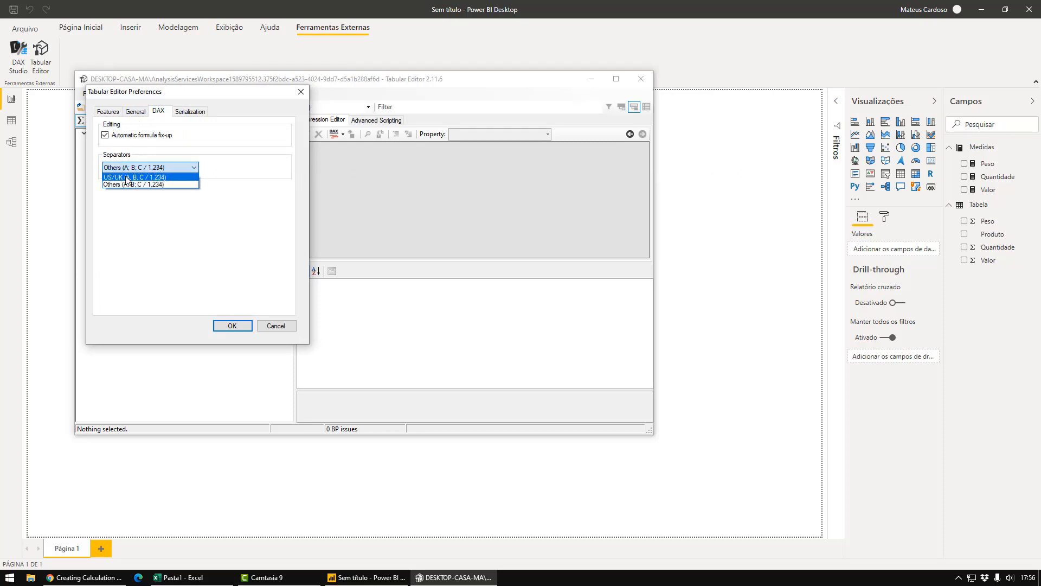
click(224, 229)
click(301, 92)
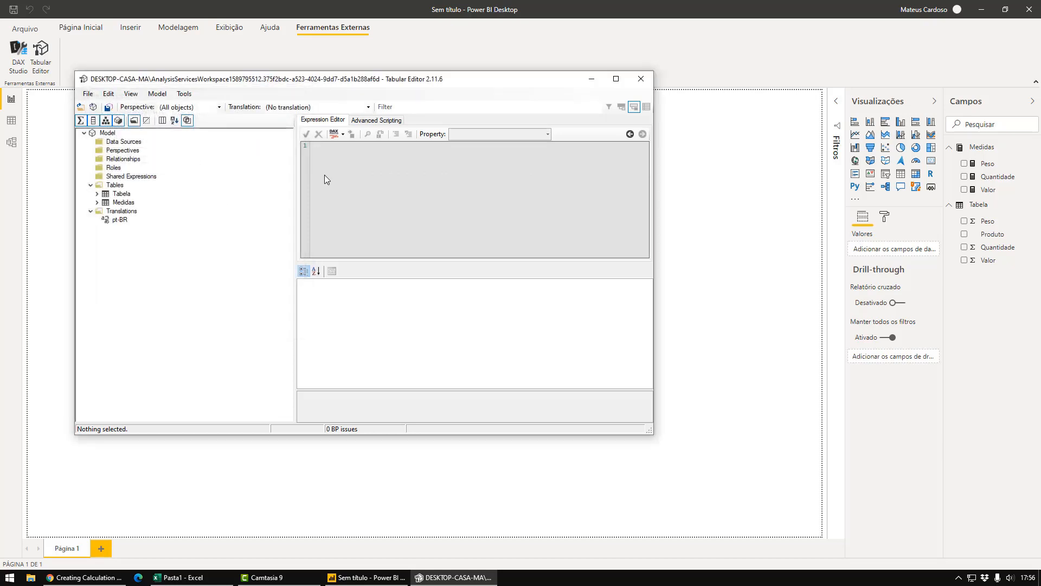
Create a calculation group under Tables and name it Calculos.
click(115, 185)
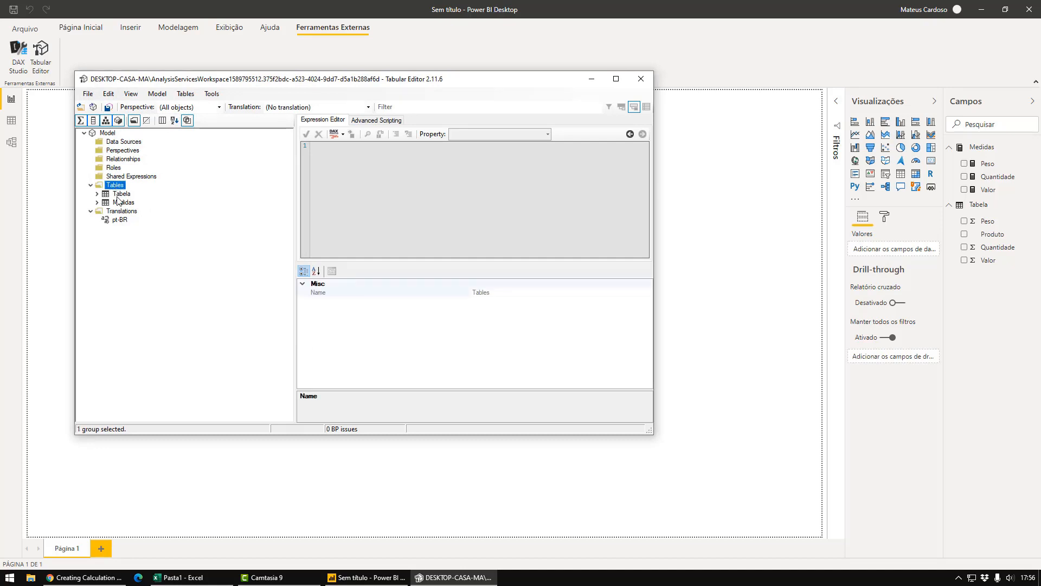
right_click(118, 186)
mouse_move(147, 195)
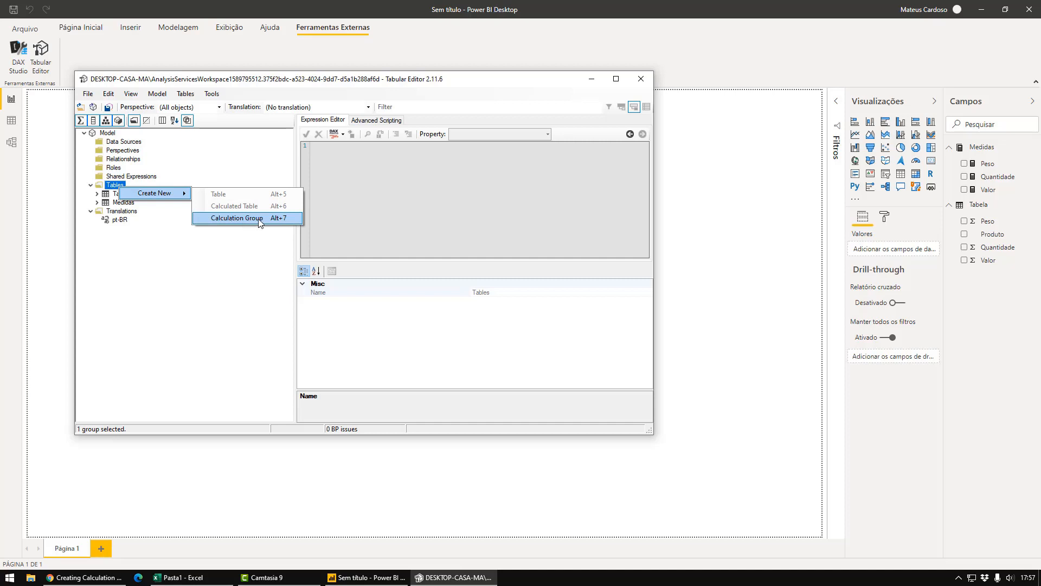
click(258, 220)
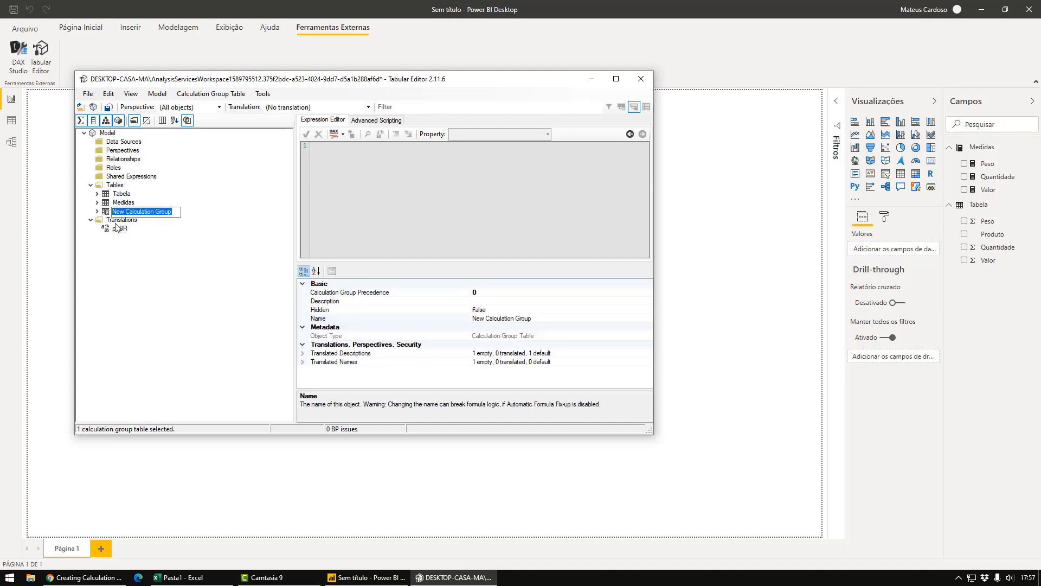
text(Calculos)
key(Return)
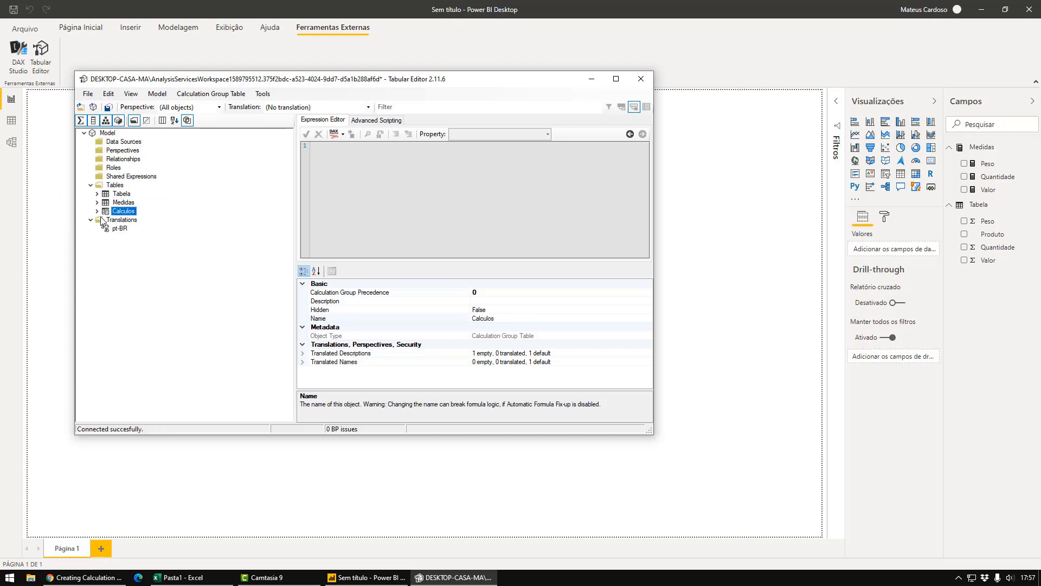
Expand the Calculos calculation group and rename its Name column as Medidos.
click(97, 211)
click(128, 230)
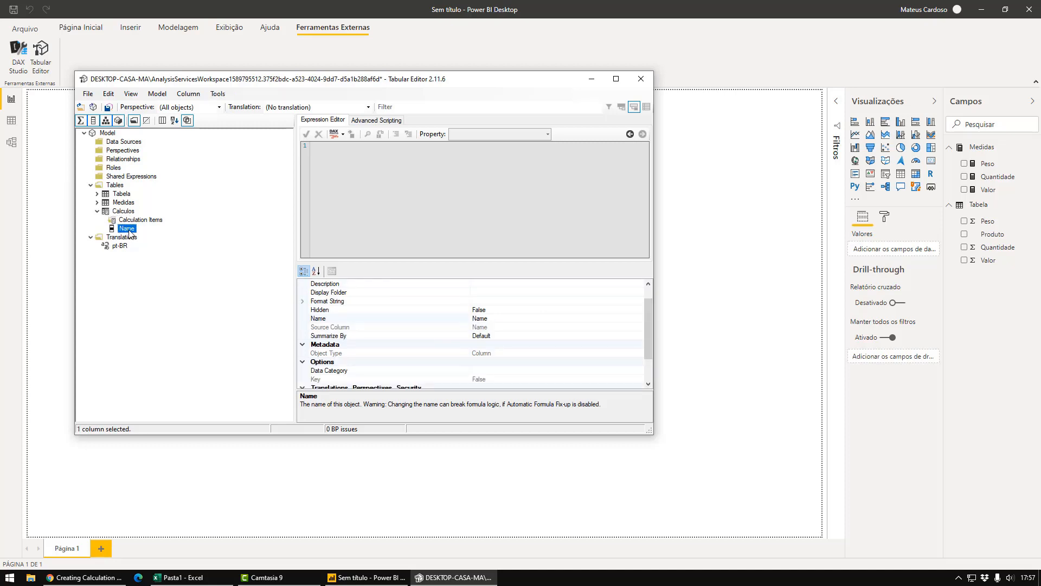
click(128, 229)
text(Medidos)
key(Return)
Create three new calculation items under the Calculation Items of the Calculos group.
click(142, 220)
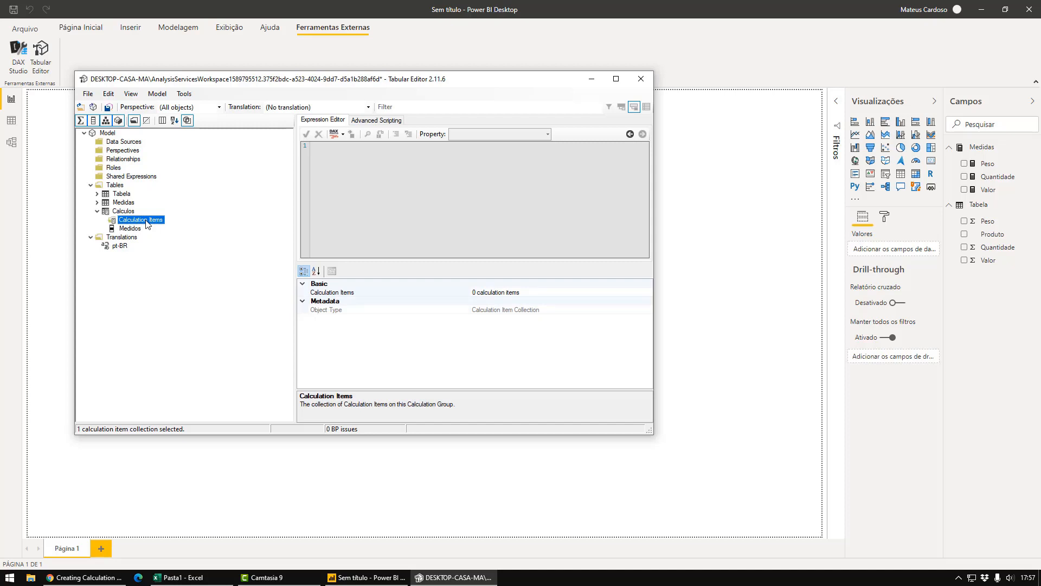
right_click(146, 224)
click(160, 230)
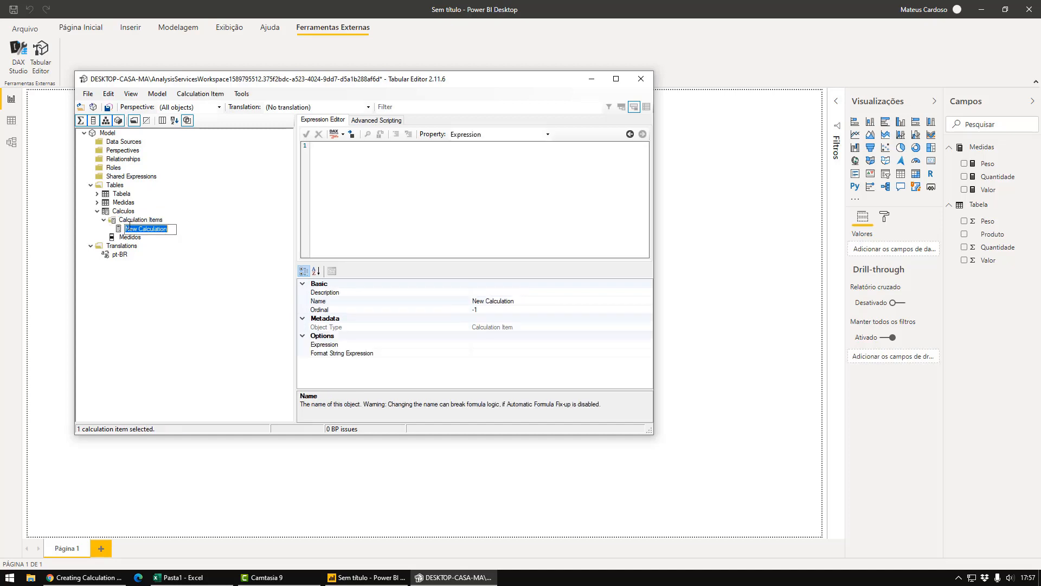
right_click(140, 222)
click(149, 227)
right_click(141, 220)
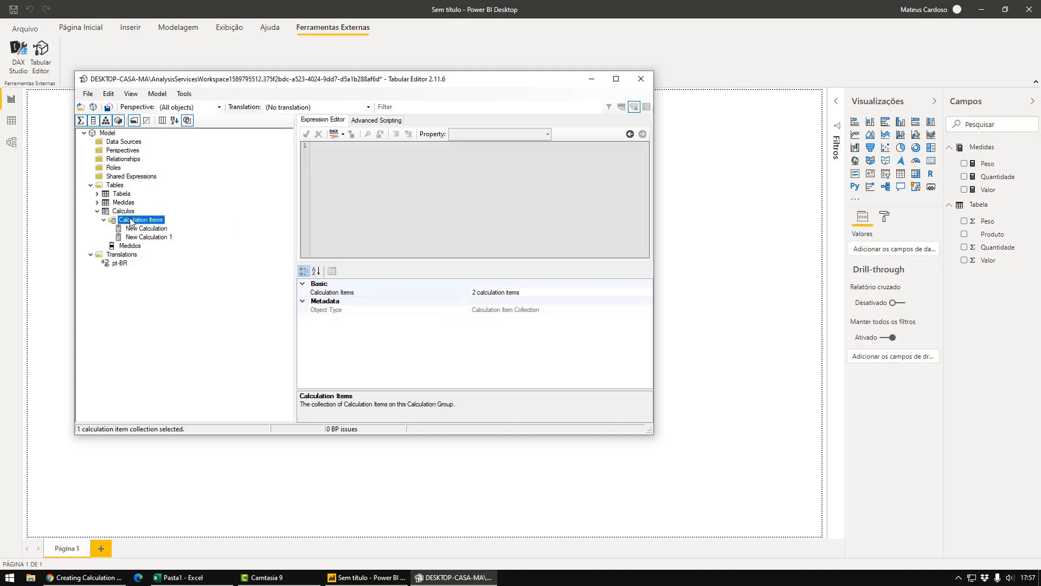
click(149, 228)
Rename the first calculation item as Parcial and the second as Total.
click(149, 229)
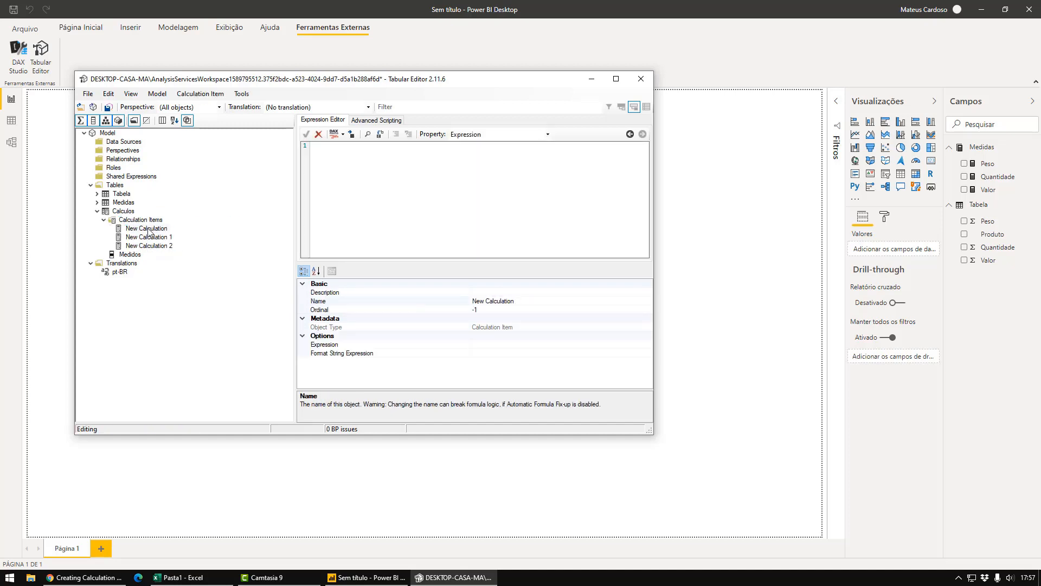
click(148, 229)
text(Parcial)
key(Return)
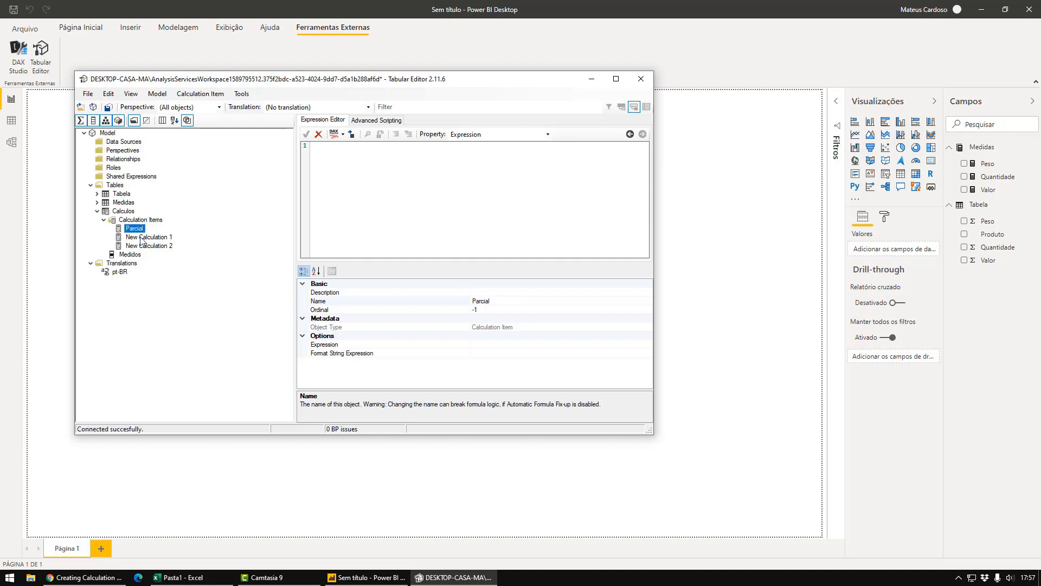
click(143, 242)
click(143, 242)
text(To)
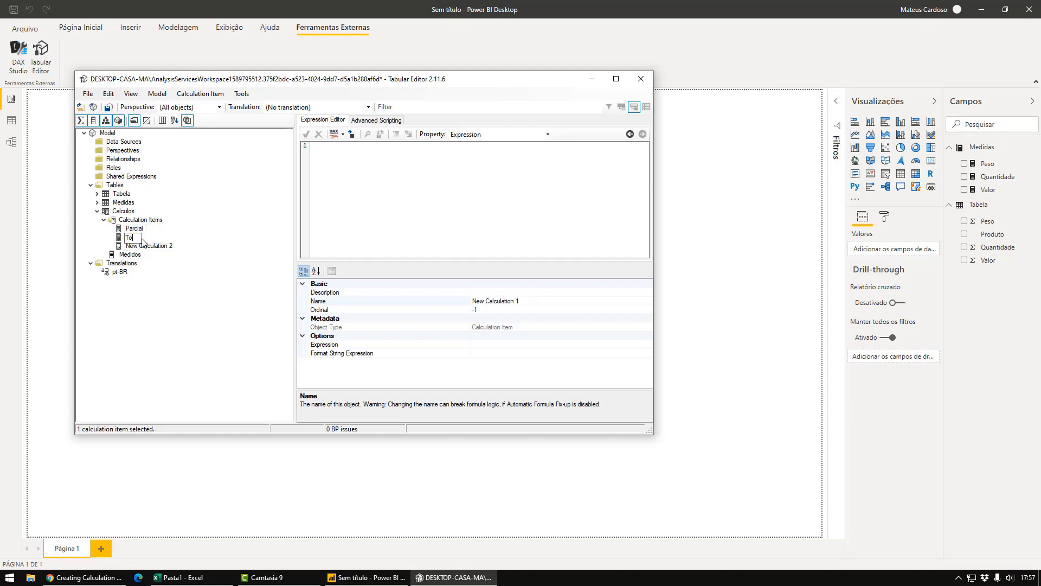
text(tal)
key(Return)
Rename the third calculation item as Porcentagem.
click(135, 246)
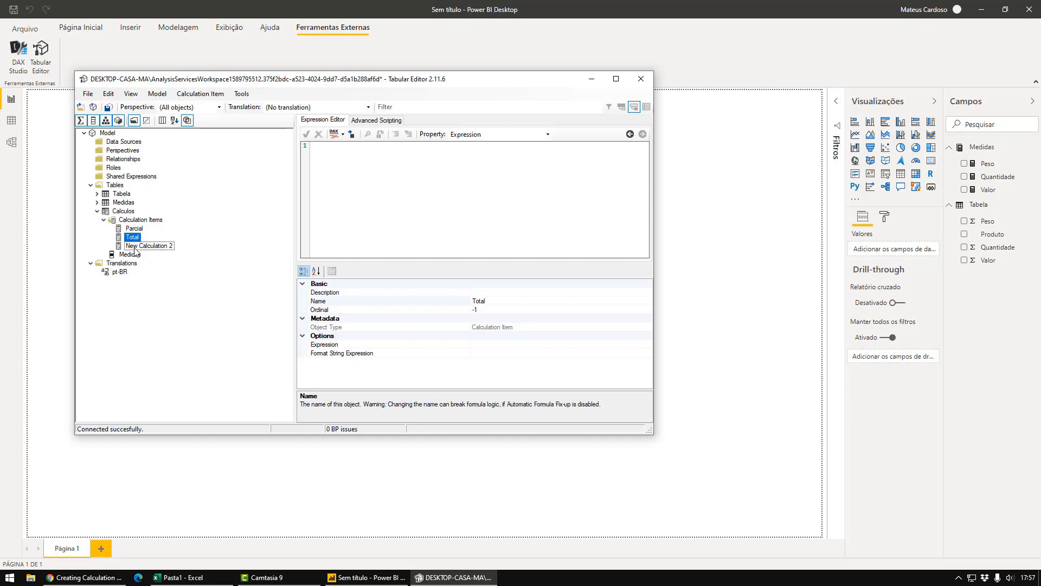
click(135, 246)
text(P)
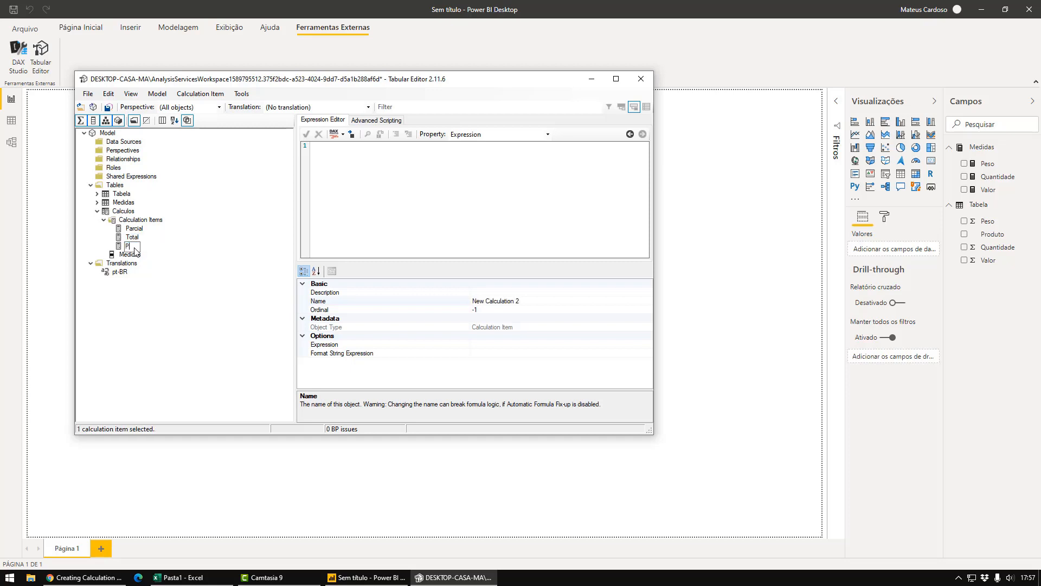
text(orcentagem)
key(Return)
Set the Parcial item's expression to SELECTEDMEASURE () and format its DAX.
click(127, 230)
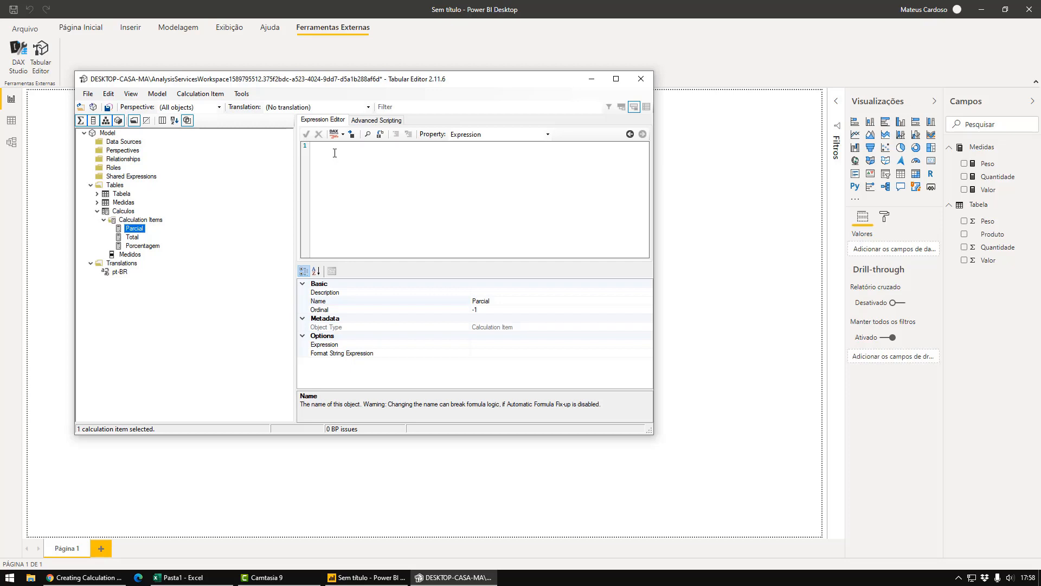
text(s)
key(BackSpace)
text(SELECTEDMEASURE()
click(334, 136)
click(310, 149)
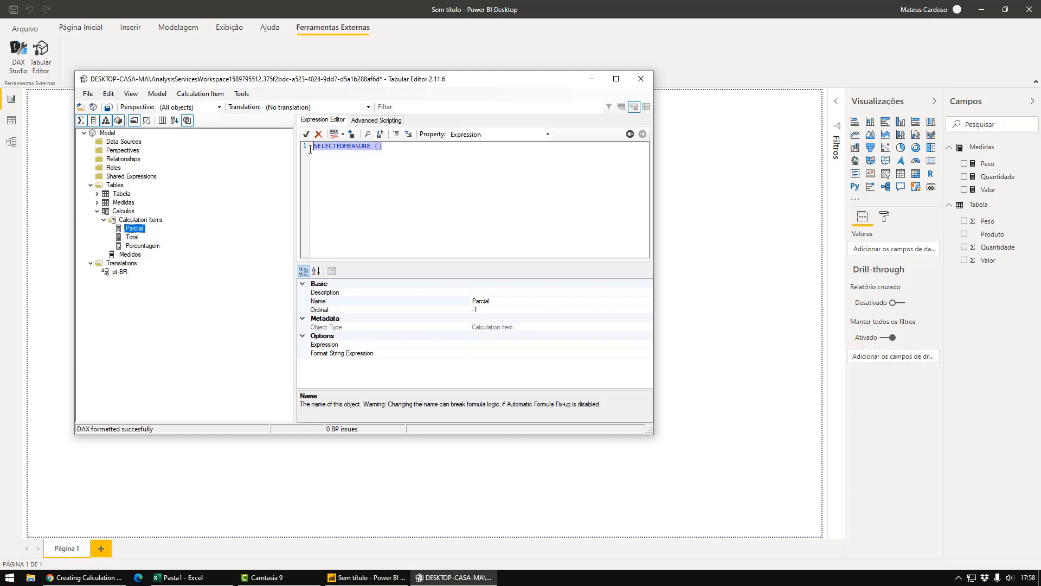
click(431, 179)
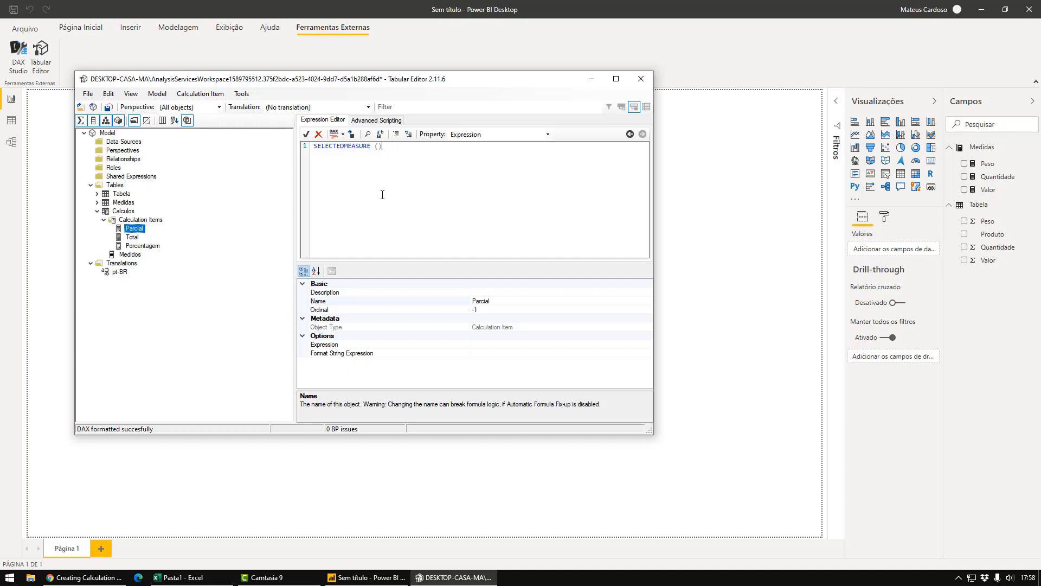
Set the Total item's expression to CALCULATE(SELECTEDMEASURE ();ALL()) and copy the whole expression.
click(139, 238)
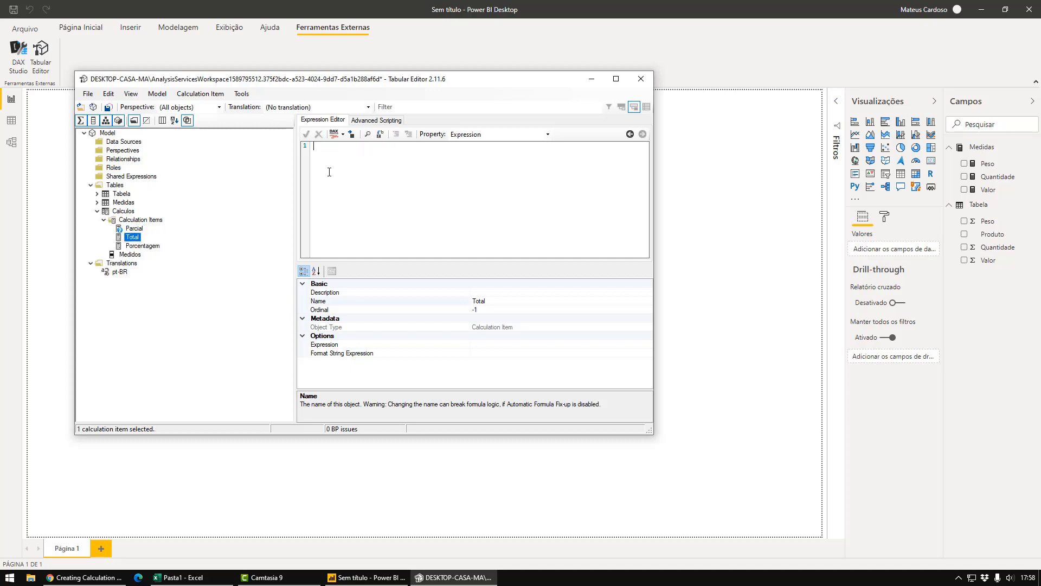
text(CALCULATE(SELECTEDMEASURE ();ALL()
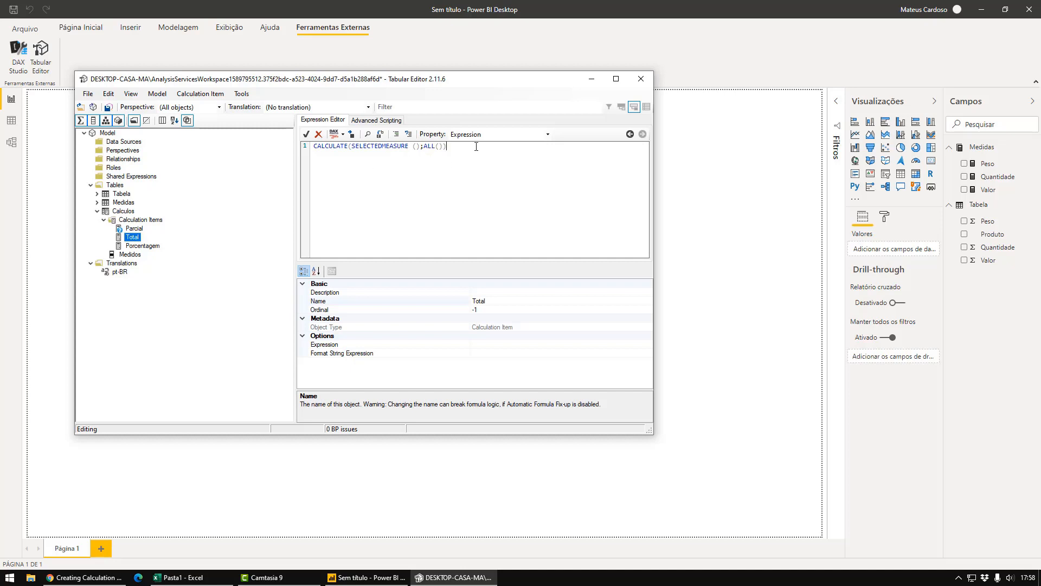
drag(476, 146, 194, 146)
key(ctrl+c)
Set the Porcentagem item's expression to DIVIDE(SELECTEDMEASURE ();CALCULATE(SELECTEDMEASURE ();ALL())), reusing the copied Total expression.
click(145, 245)
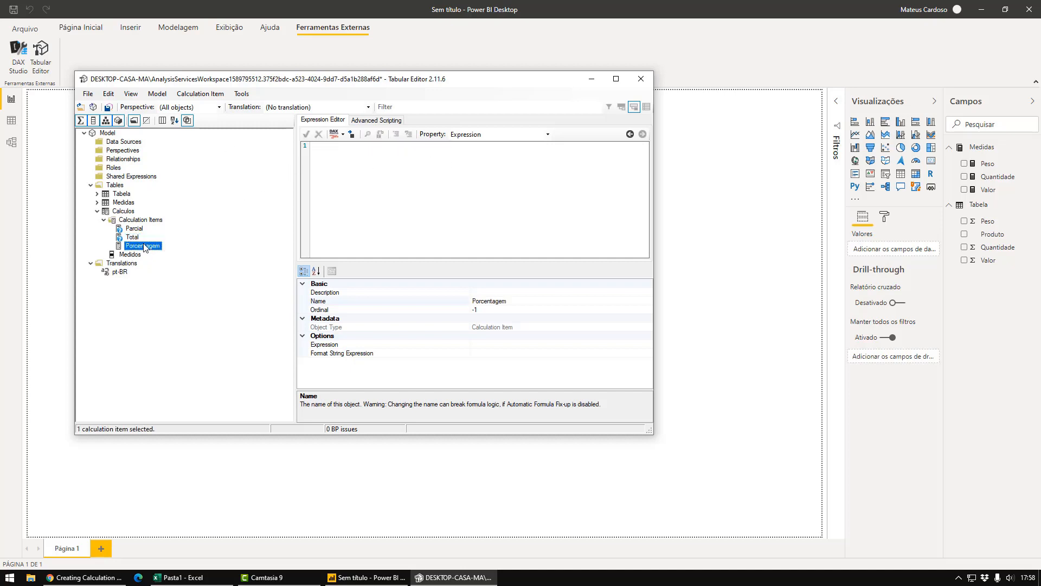
click(354, 187)
text(DIVIDE()
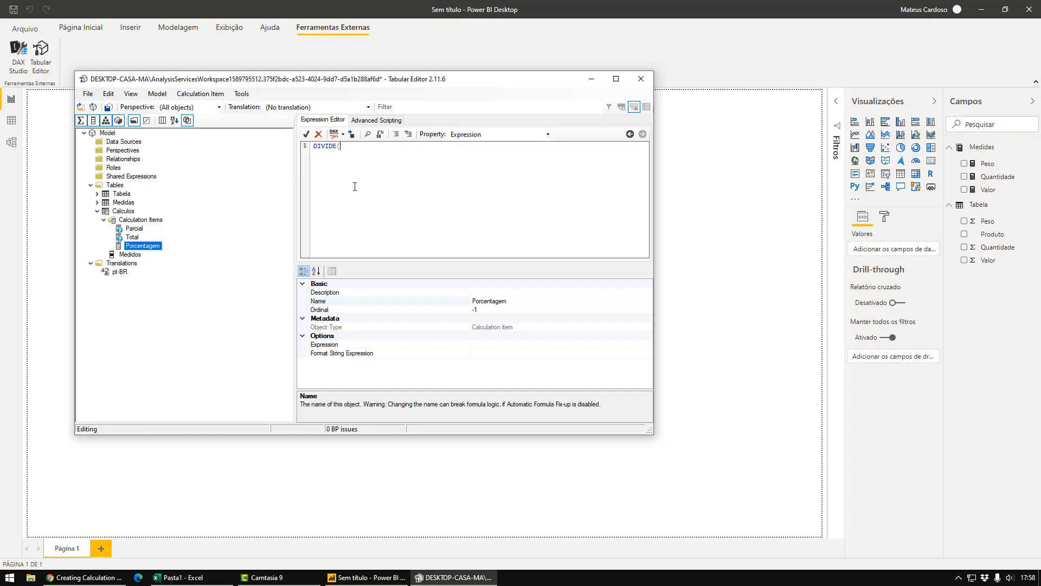
text(;)
key(ctrl+v)
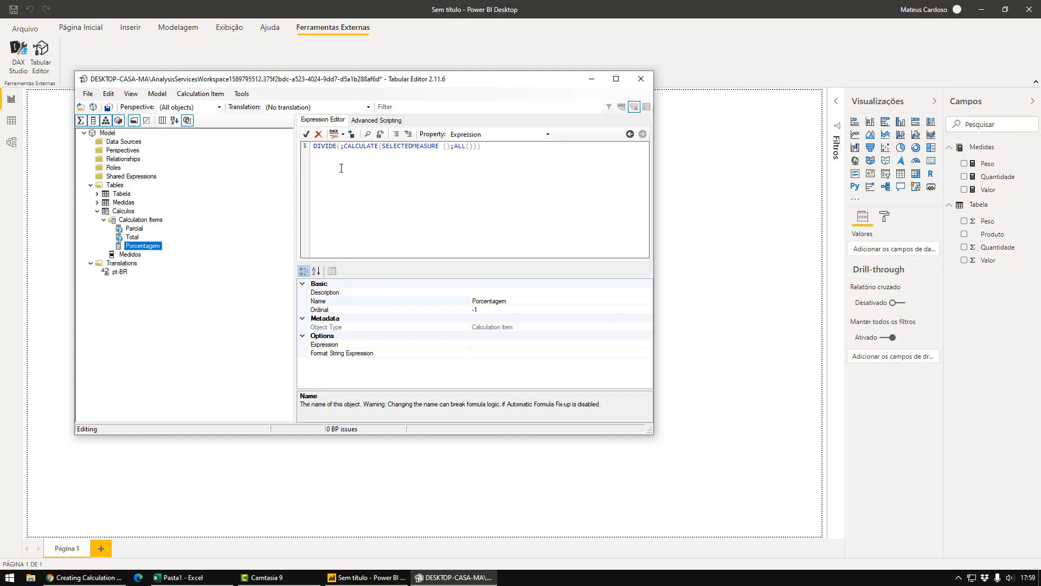
drag(451, 146, 383, 146)
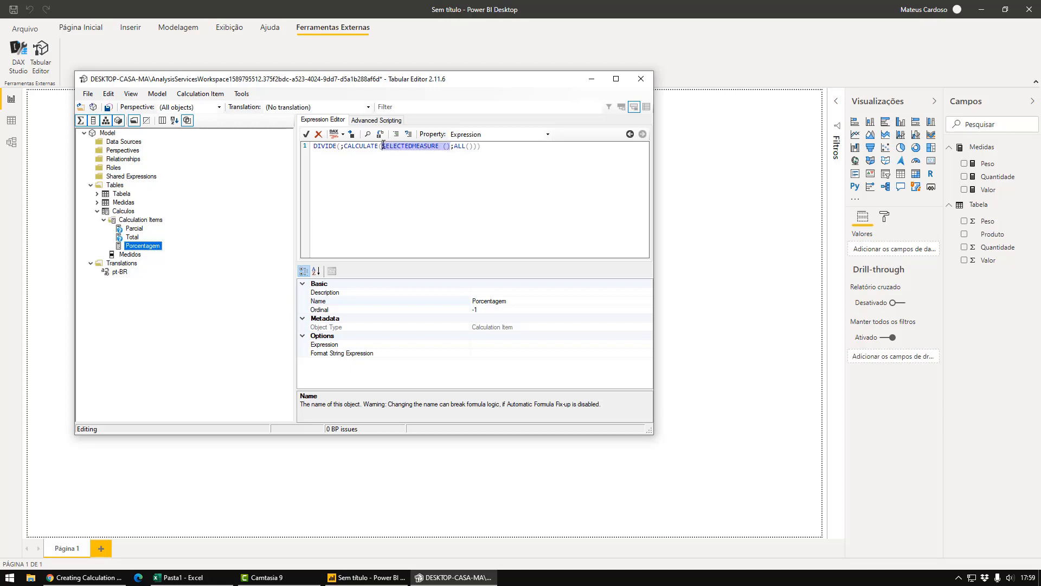
key(ctrl+c)
click(337, 146)
key(ctrl+v)
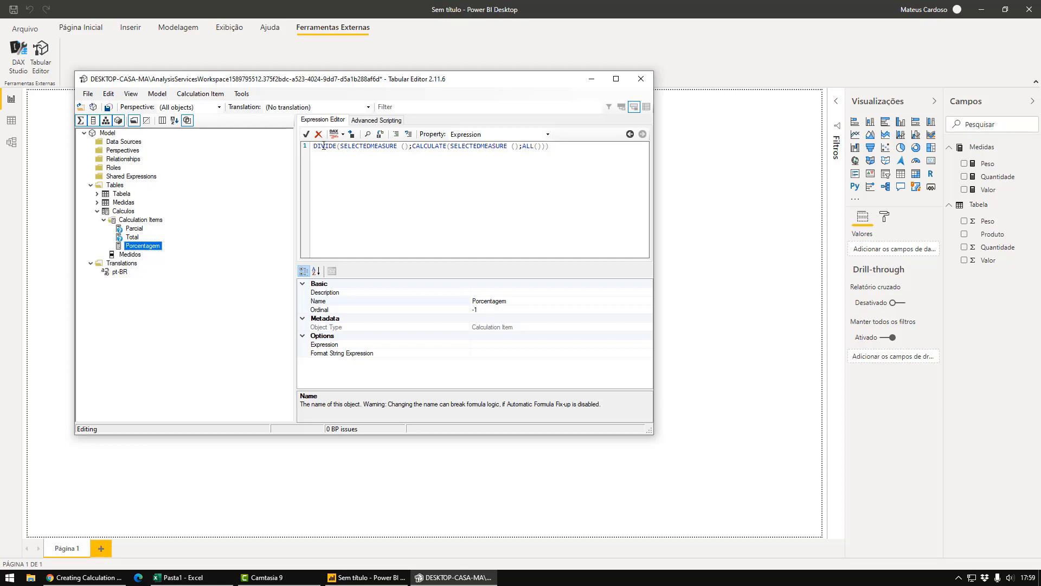
text(mEDIDA =)
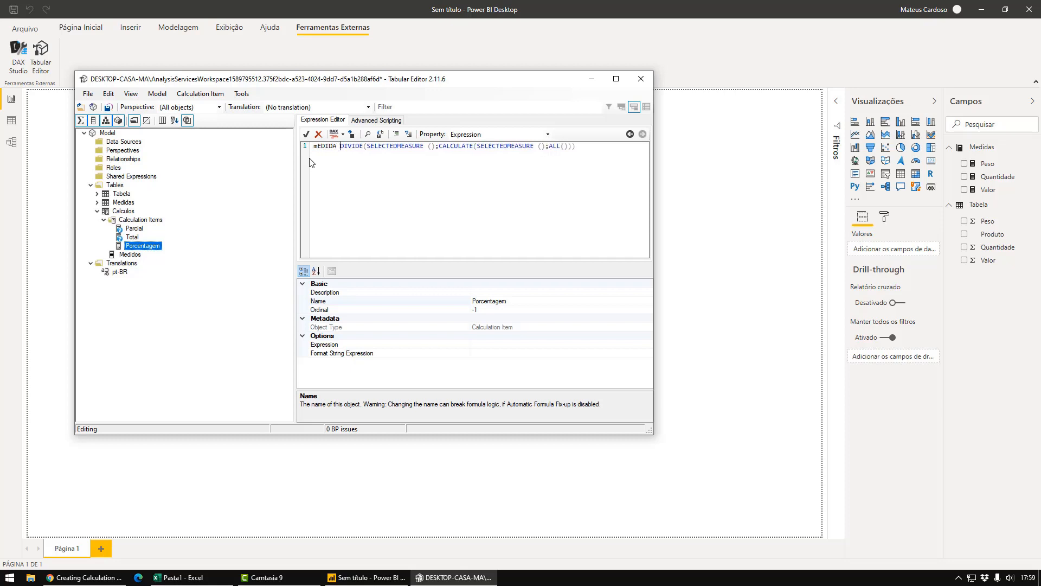
key(BackSpace)
key(BackSpace)
key(BackSpace)
key(BackSpace)
key(BackSpace)
key(BackSpace)
key(BackSpace)
key(BackSpace)
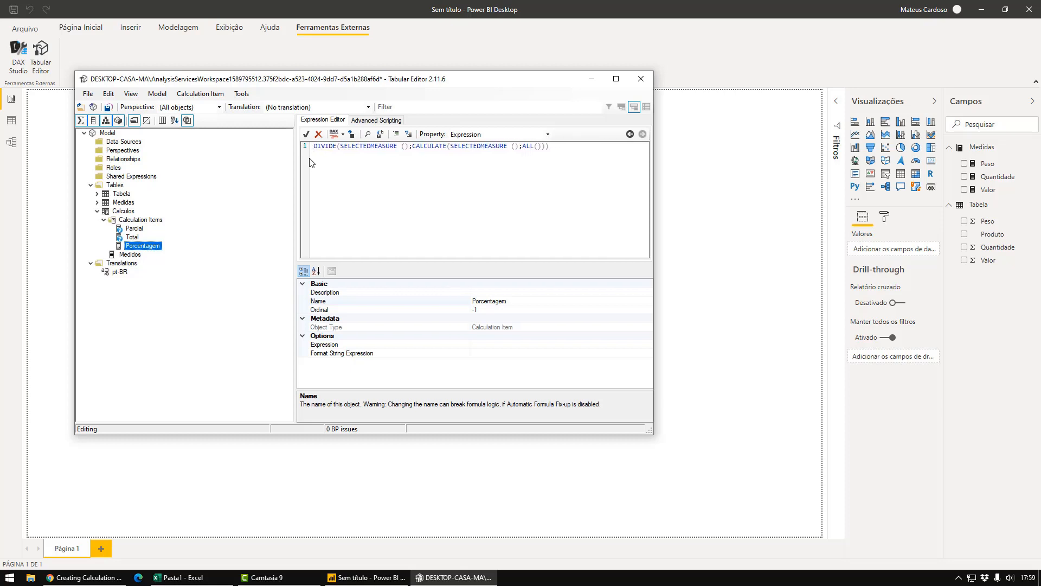
Save the calculation group changes to the connected model and close Tabular Editor.
click(164, 308)
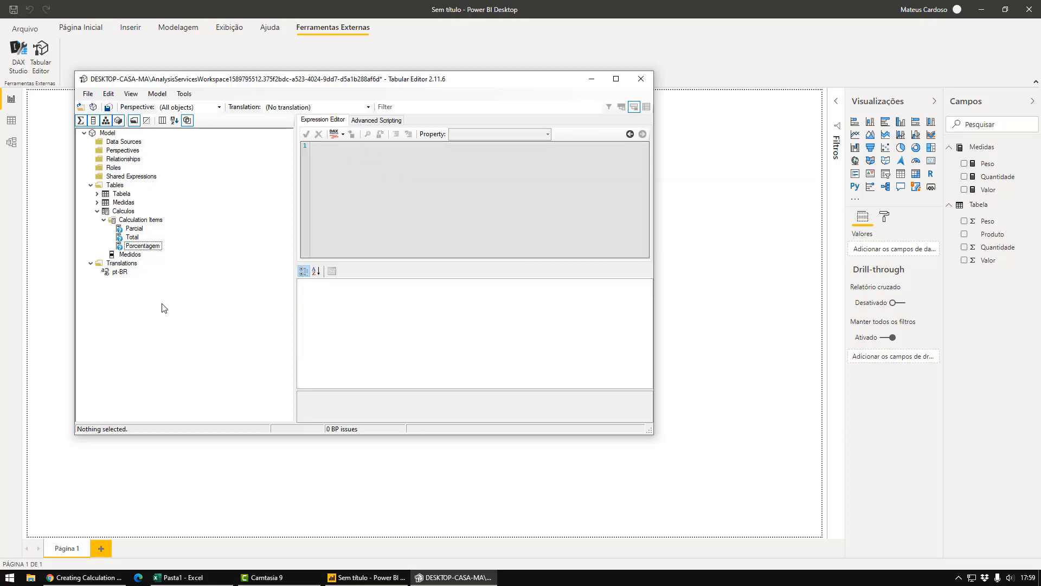
click(134, 220)
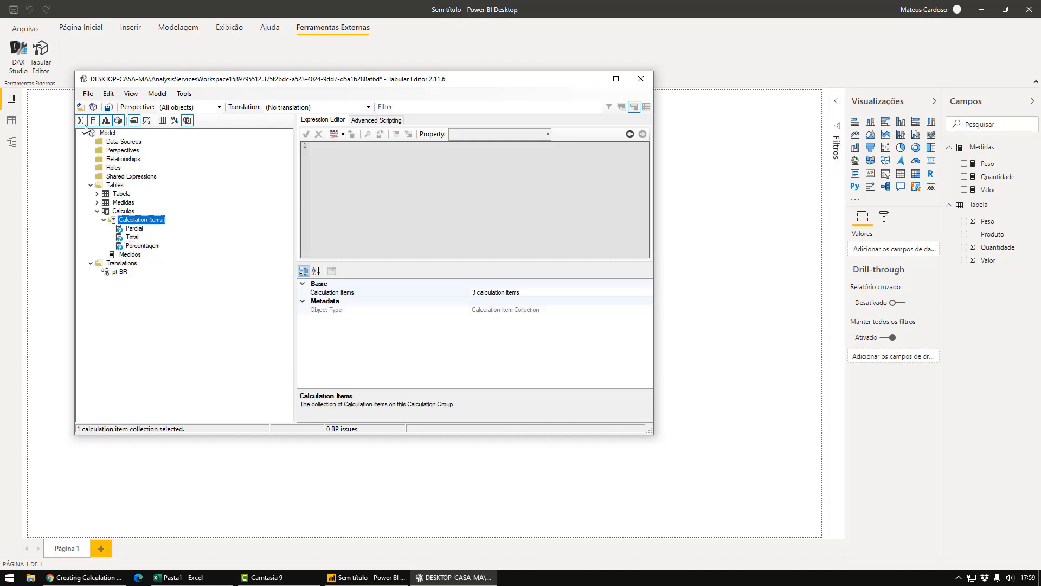
click(87, 94)
click(105, 135)
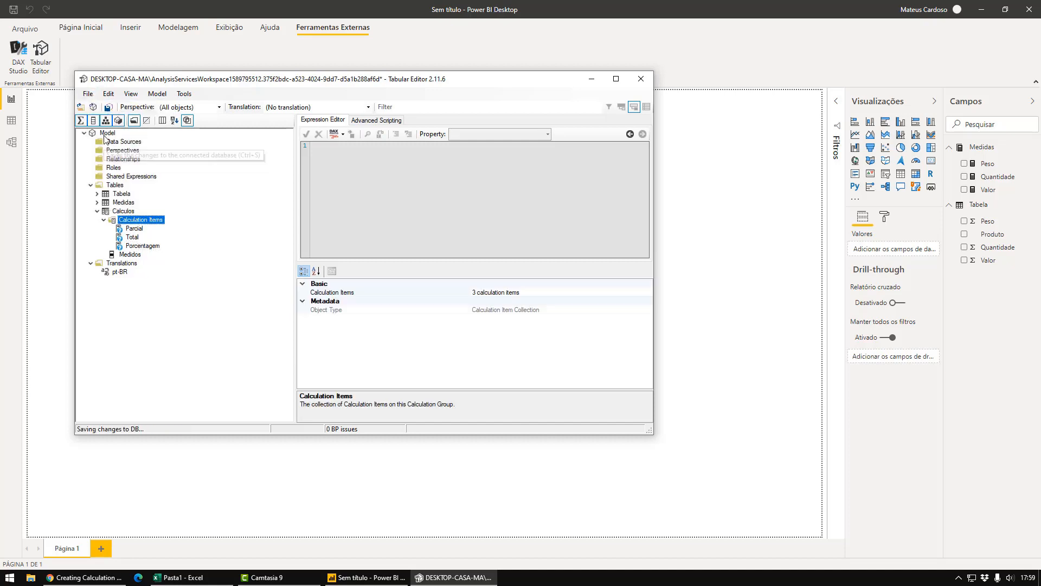
click(638, 79)
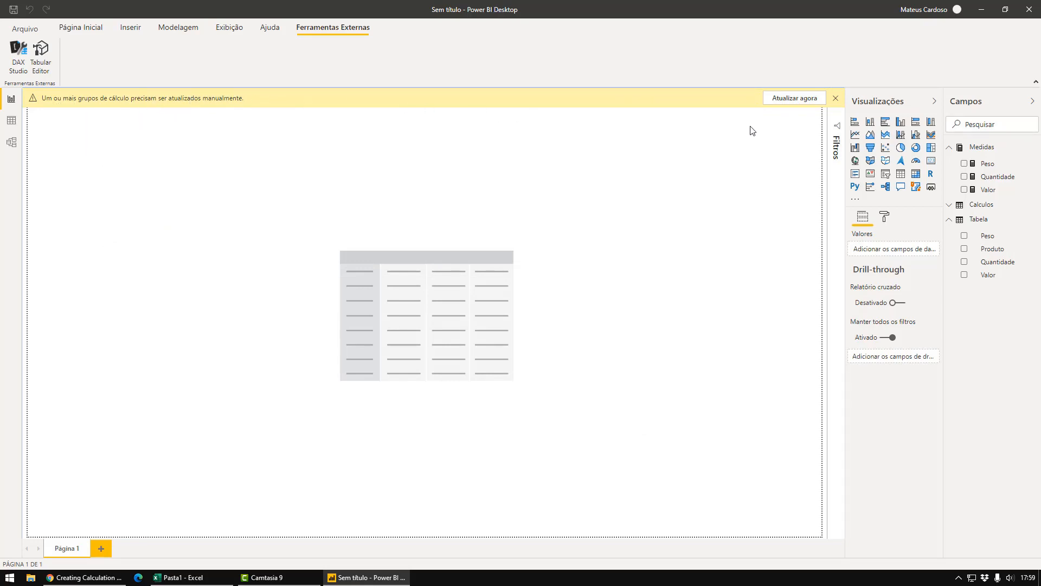
Update the pending calculation groups in Power BI Desktop and expand the Calculos table in the field list.
click(793, 103)
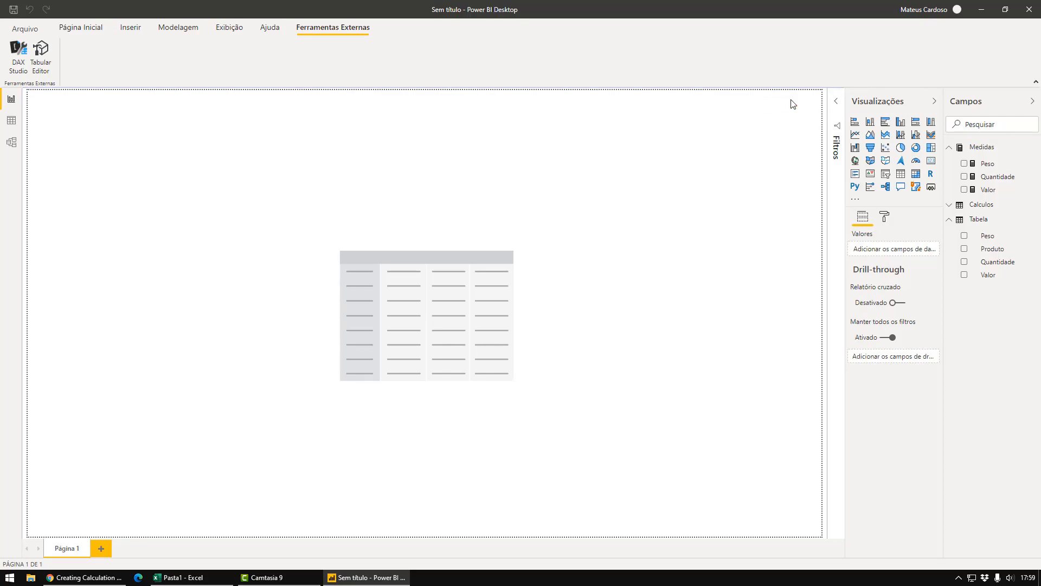
click(954, 210)
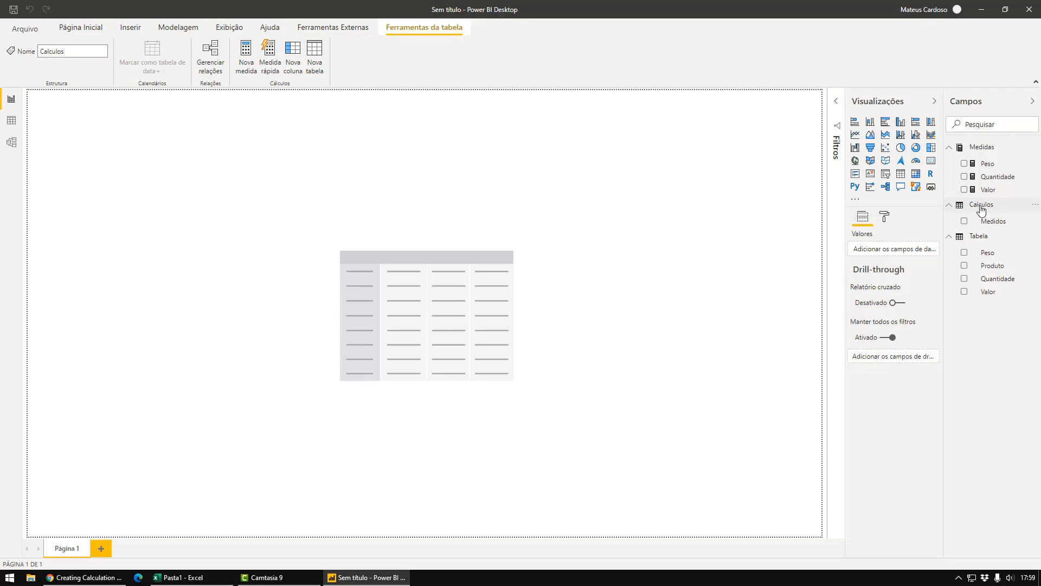
Examine the Medidos and Ordinal columns of the Calculos table in the data view, and return to the report page.
click(12, 120)
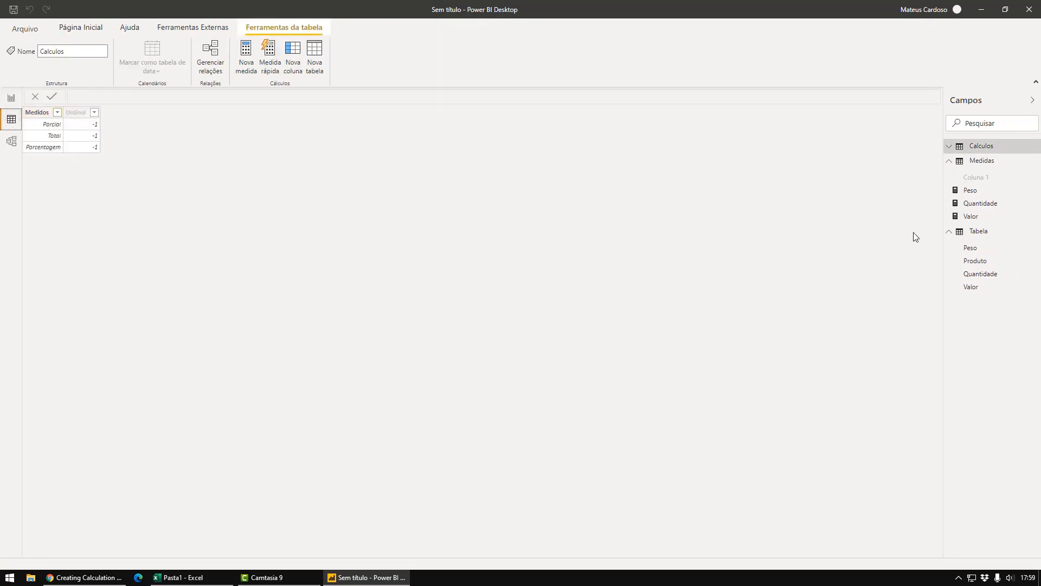
click(38, 114)
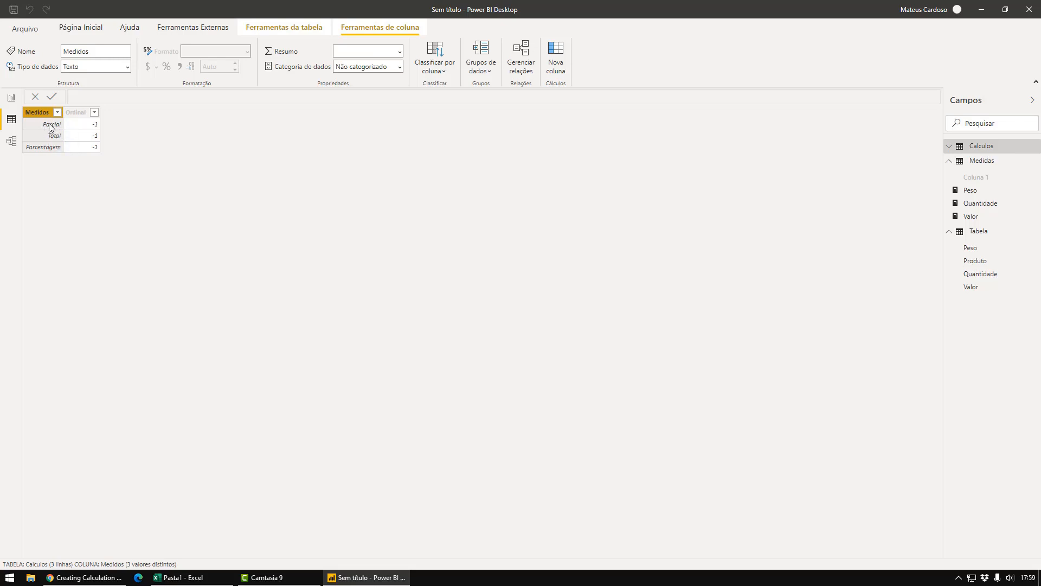
click(79, 114)
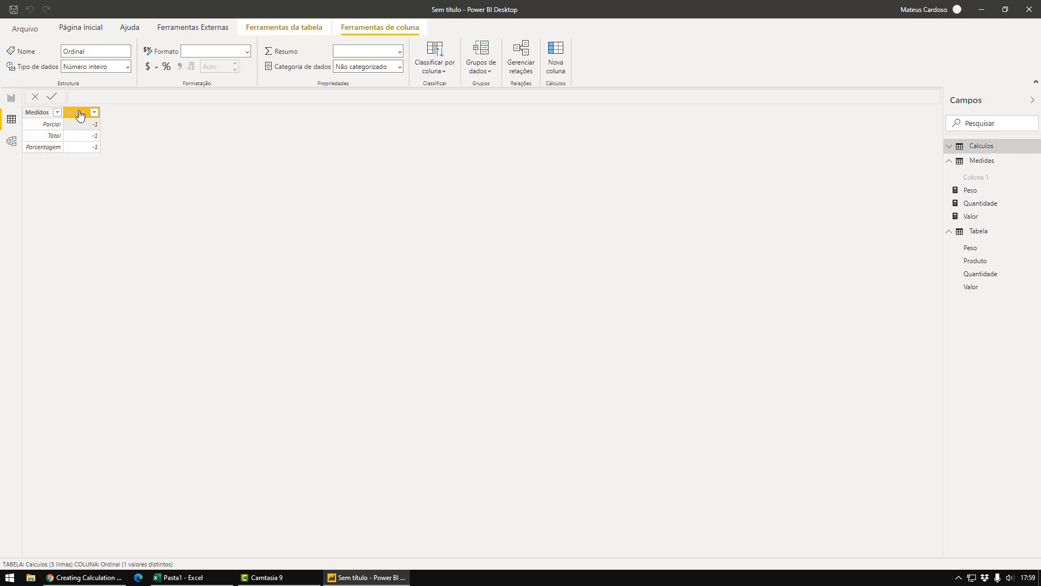
click(11, 99)
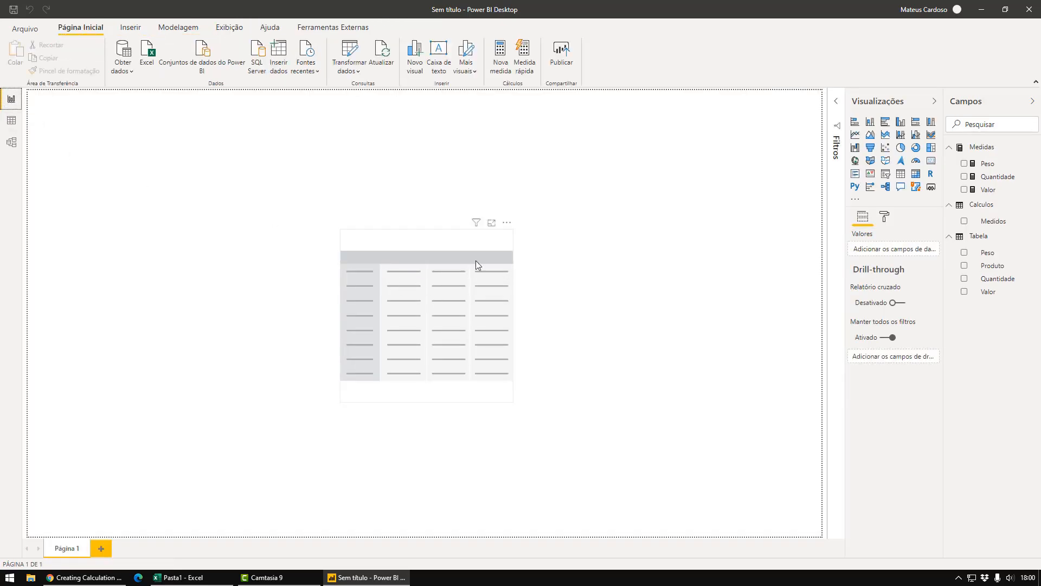
Reposition and enlarge the empty matrix on the report page, and add the Produto field from Tabela to its rows.
click(404, 242)
drag(402, 241, 230, 227)
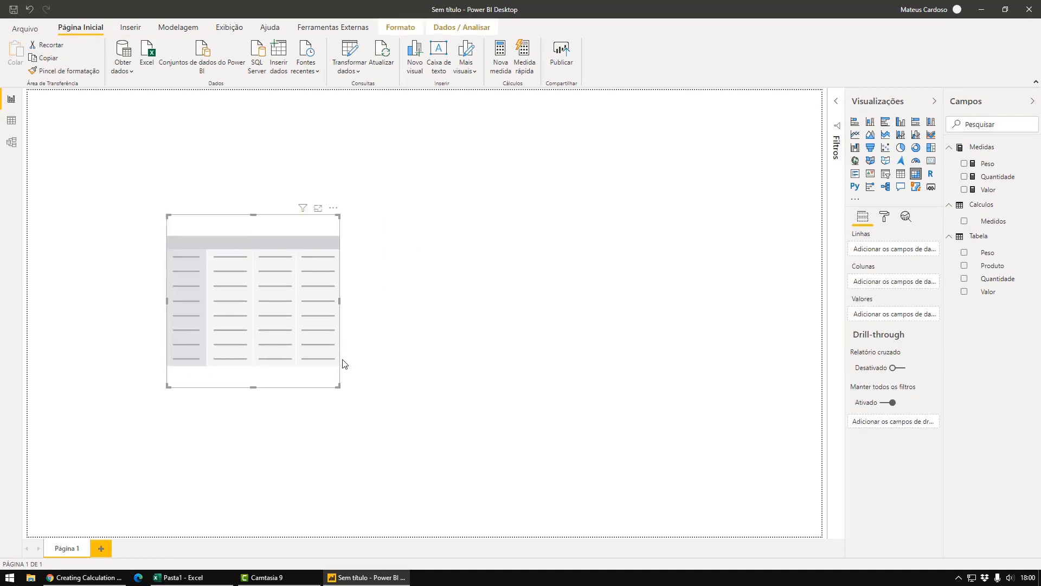
drag(337, 385, 596, 419)
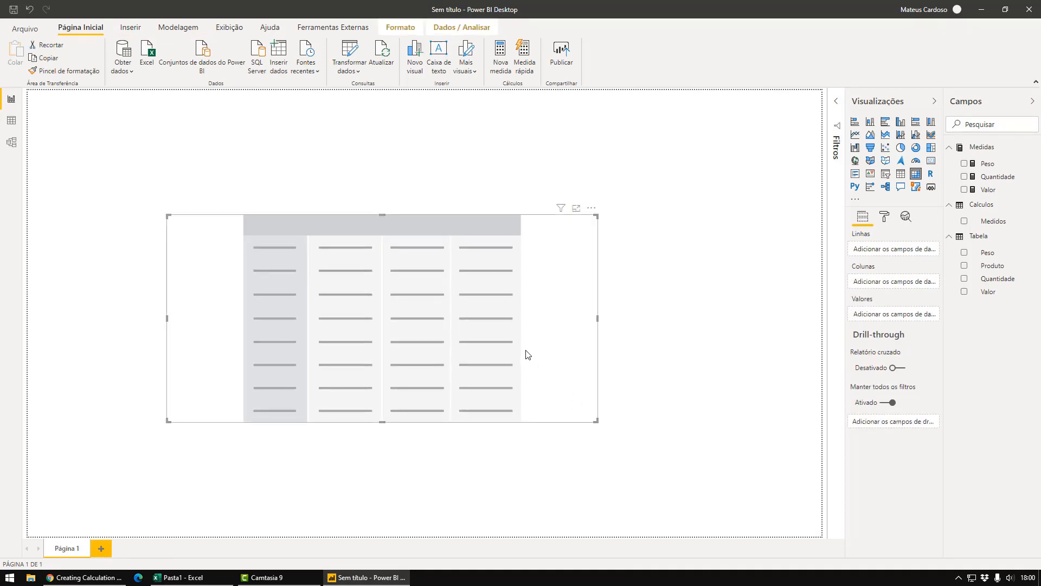
drag(964, 267, 900, 254)
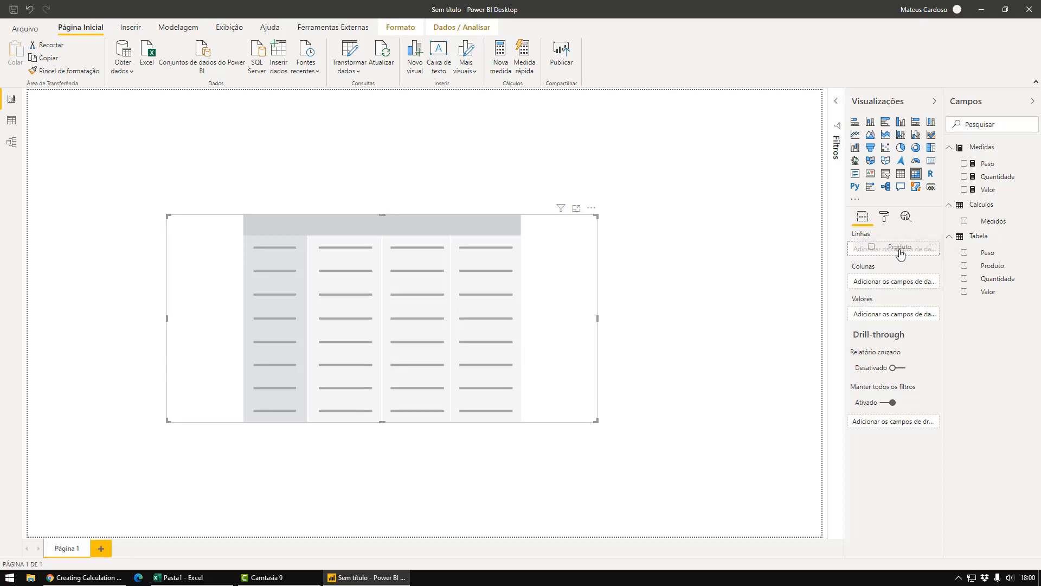
drag(901, 254, 901, 255)
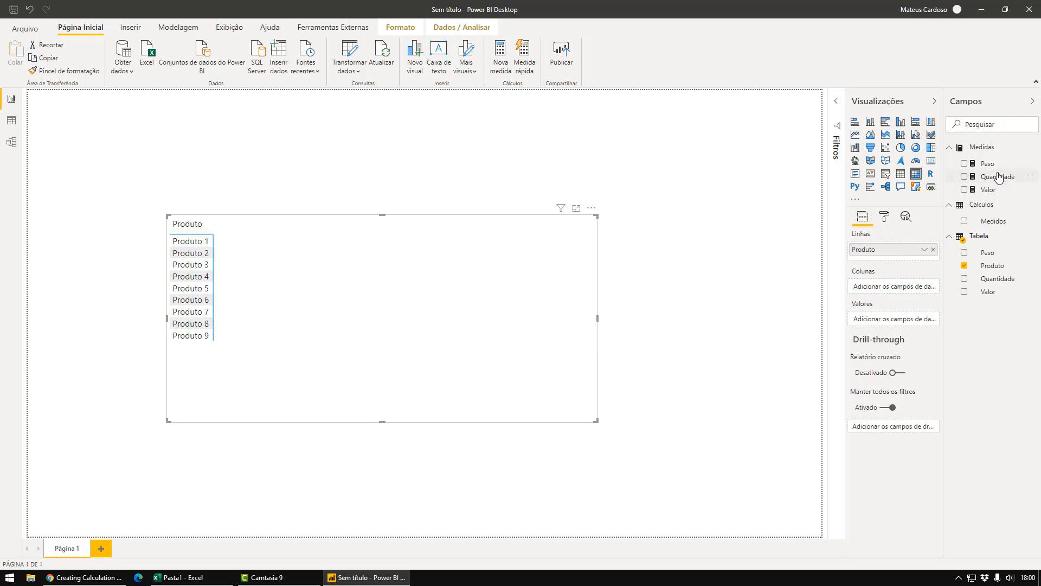
Add the Peso measure to the matrix values and Medidos to its columns, and move the matrix nearer the page centre.
drag(987, 163, 921, 324)
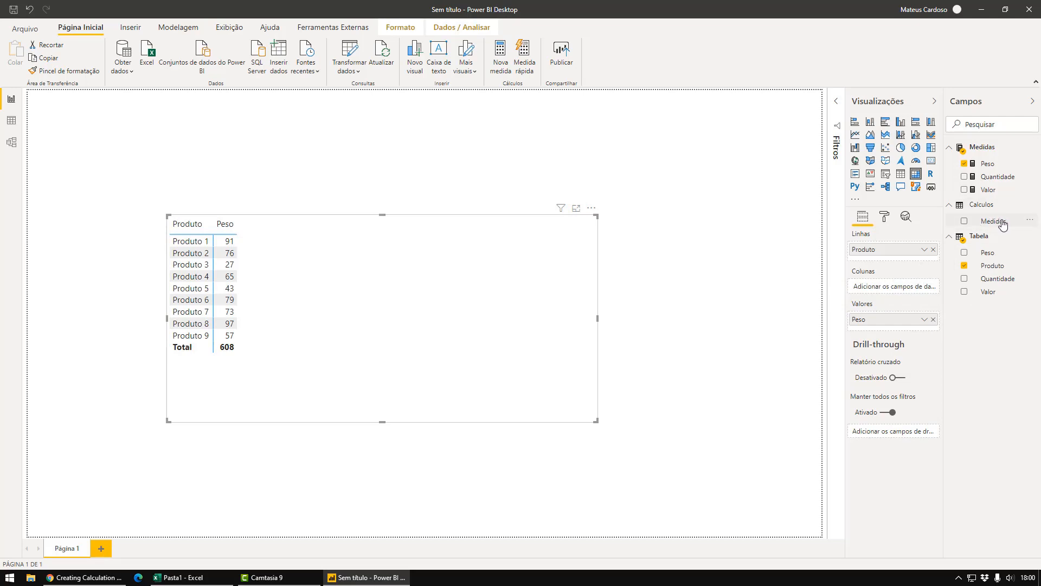
drag(1001, 222, 913, 291)
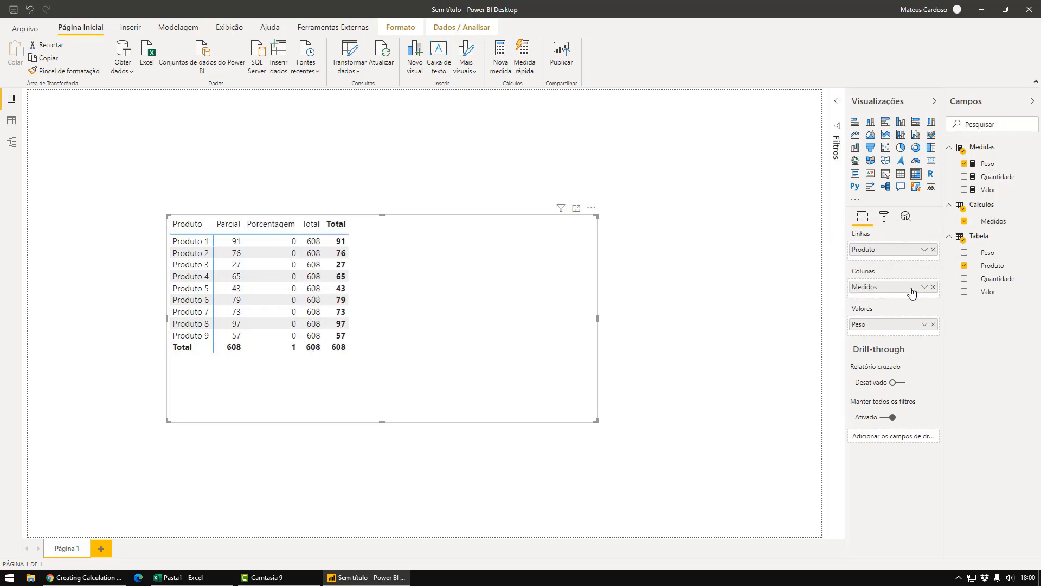
drag(514, 308, 613, 348)
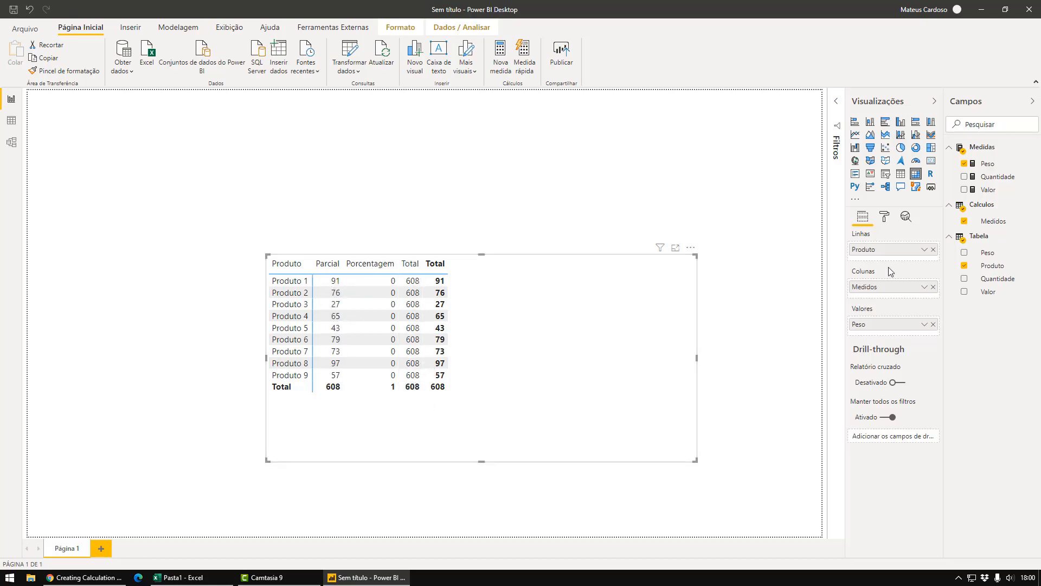
Replace the Peso measure in the matrix values with Quantidade, and swap that for the Valor measure.
click(933, 325)
drag(1009, 178, 893, 328)
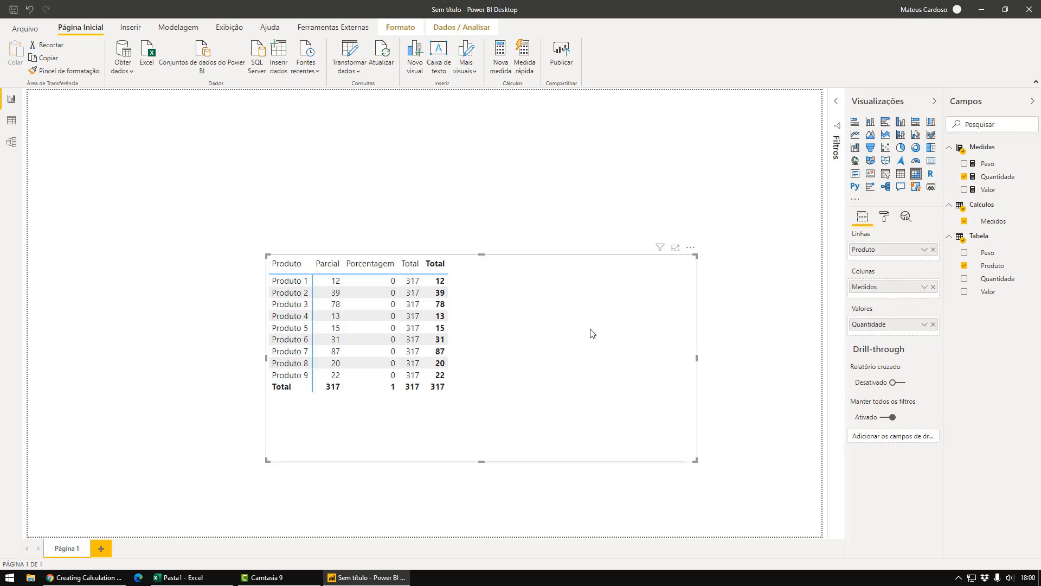
click(933, 324)
drag(988, 190, 904, 329)
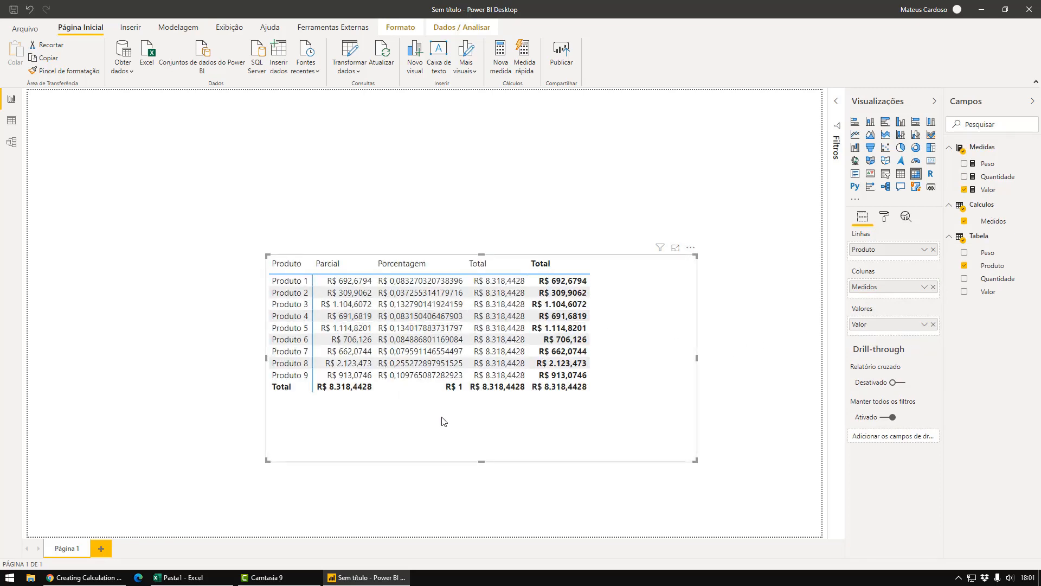
Reposition the matrix, add the Peso measure as a second value below Valor, and enlarge the matrix.
drag(458, 426, 369, 386)
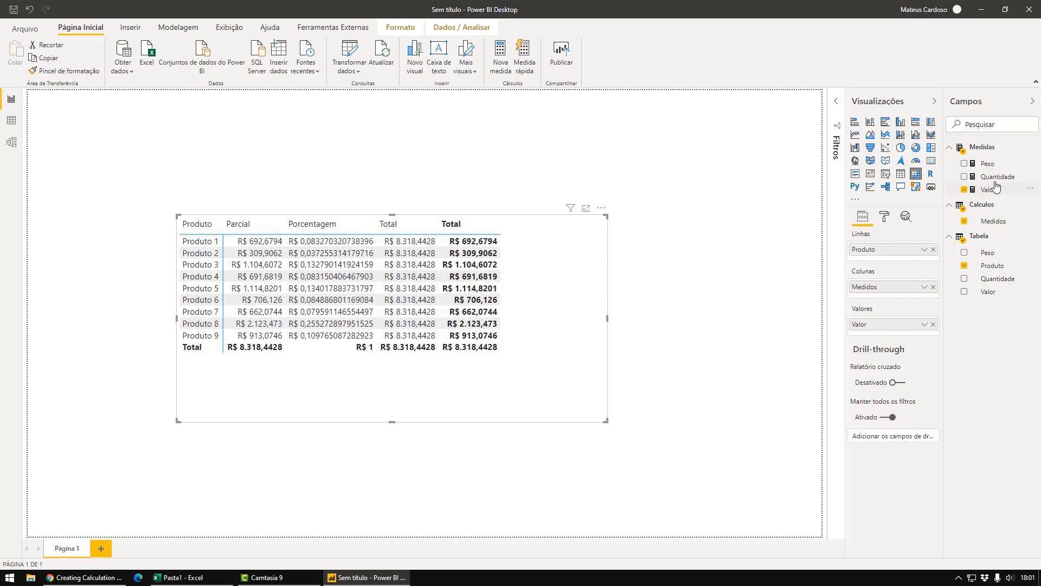
drag(995, 169, 901, 342)
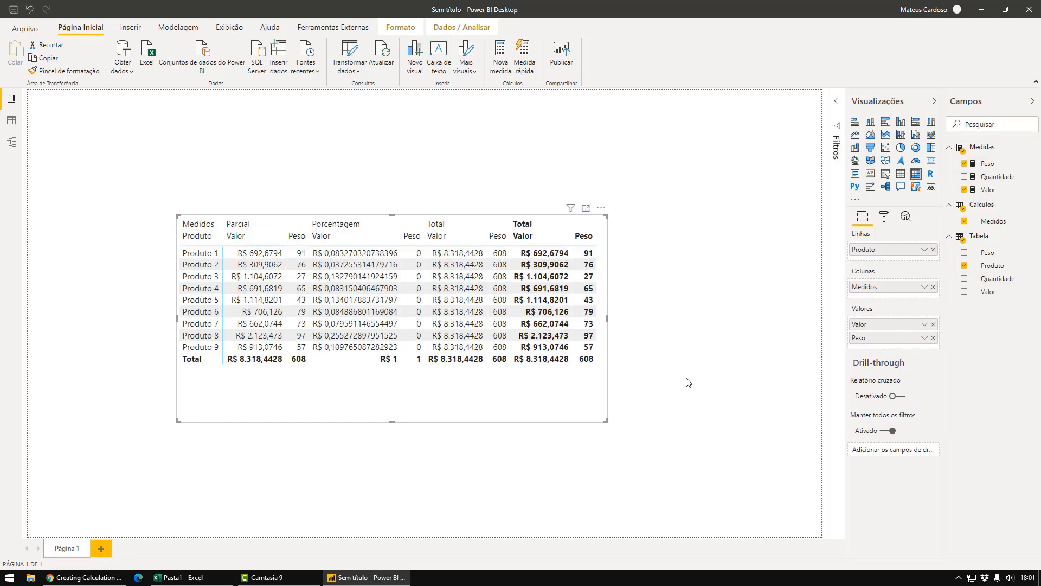
drag(605, 423, 784, 514)
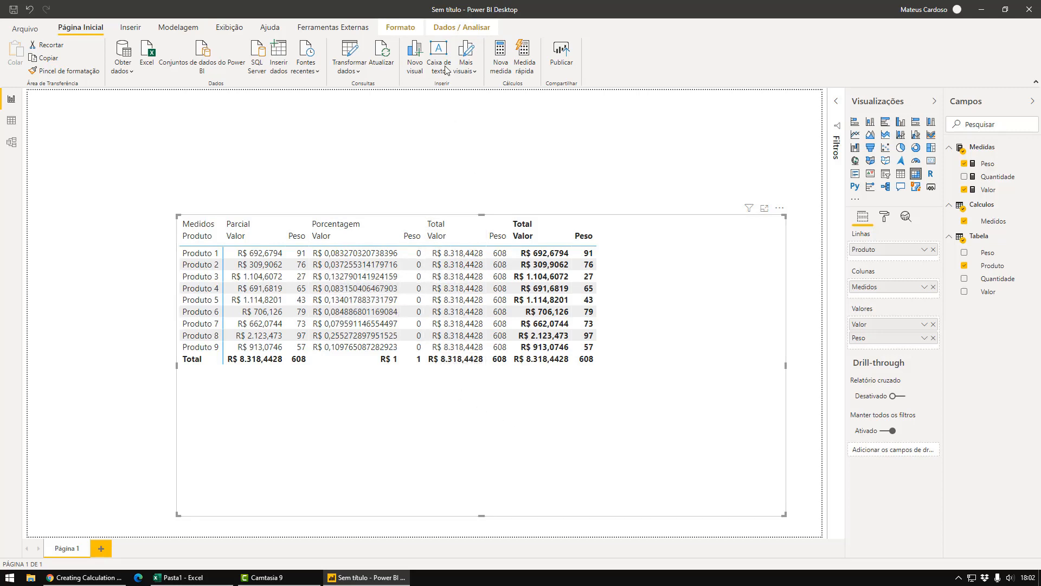
Open the model in Tabular Editor and set the Format String Expression of the Porcentagem calculation item in Calculos to "00.0%".
click(342, 28)
click(41, 49)
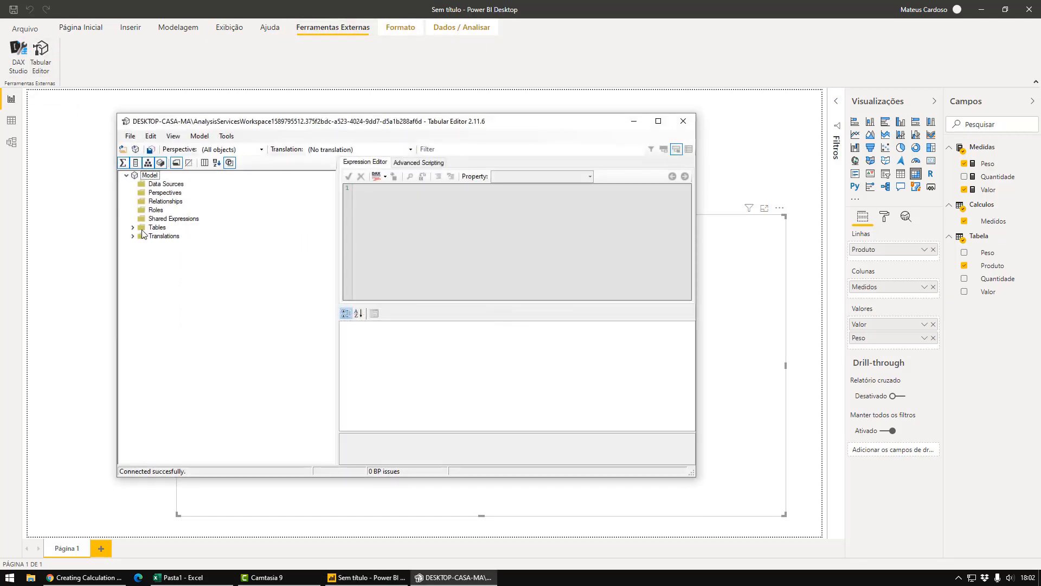
click(133, 227)
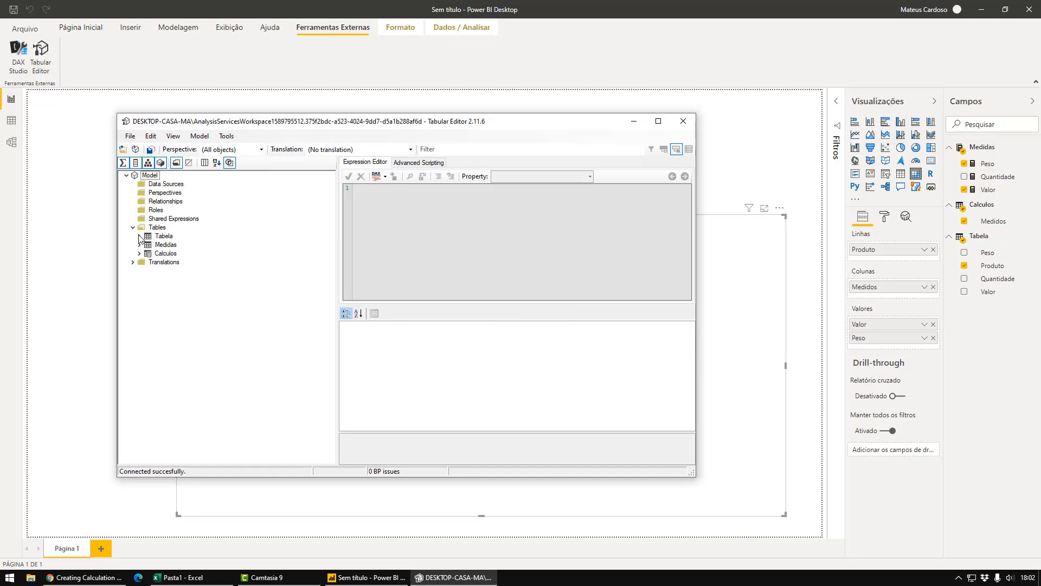
click(140, 253)
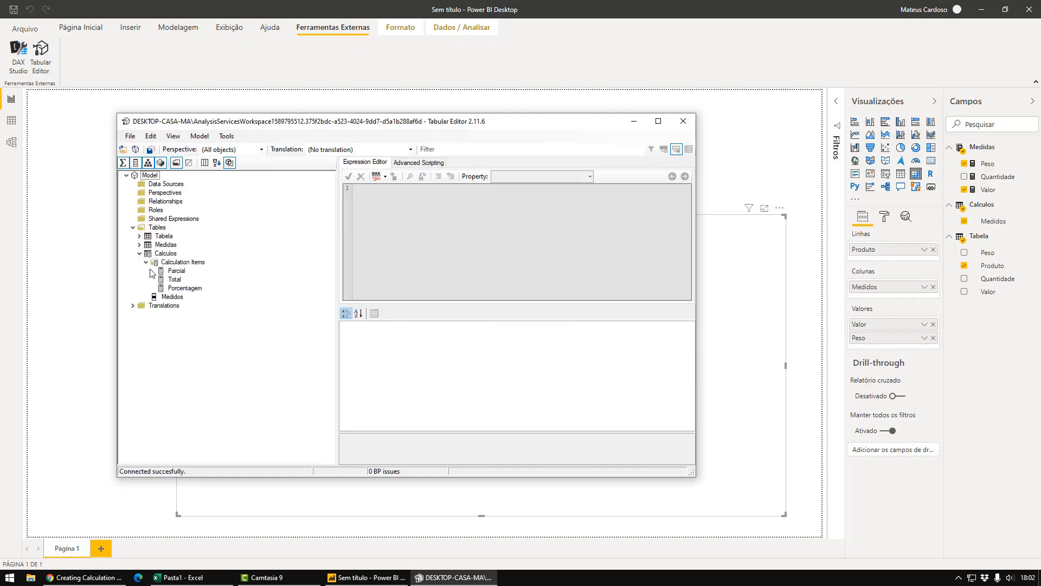
click(184, 289)
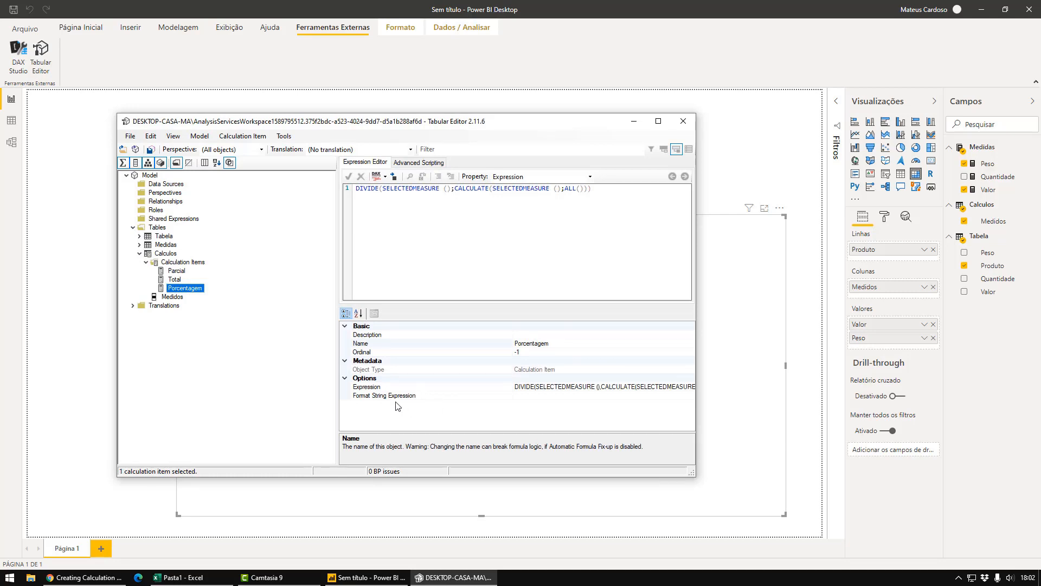
click(378, 397)
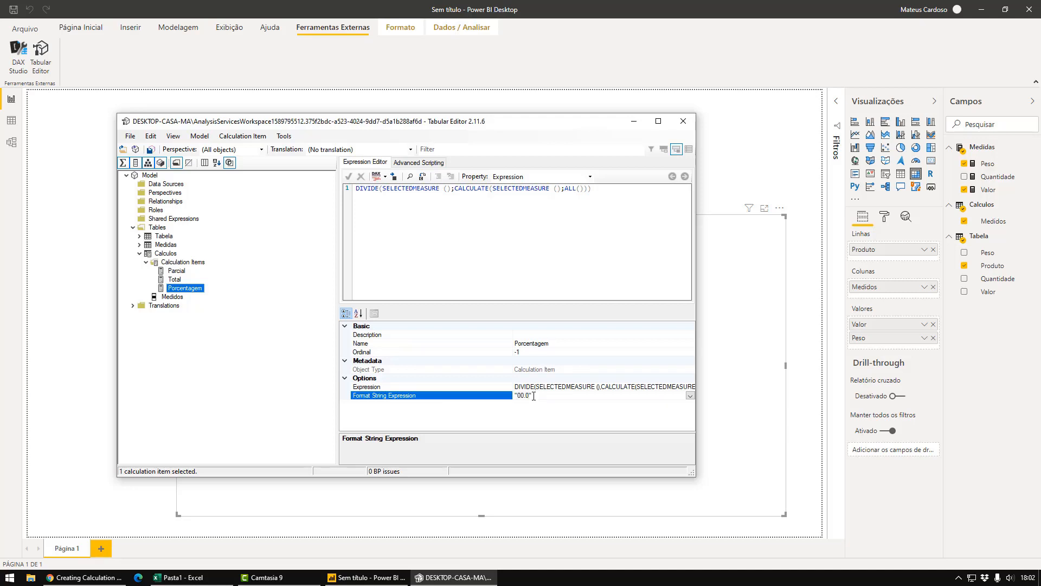
click(553, 411)
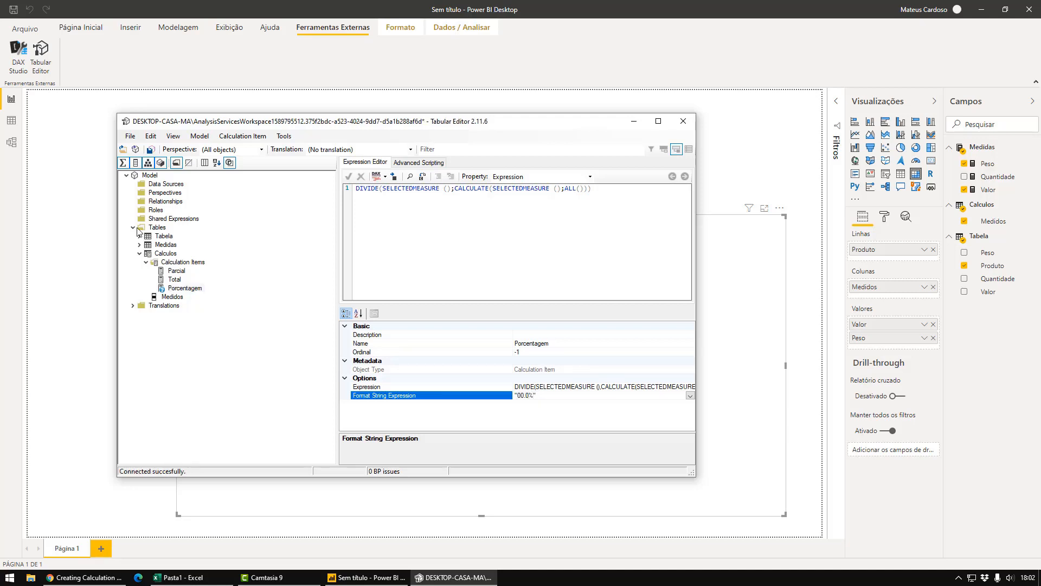
Save the Porcentagem format change to the connected model and close Tabular Editor.
click(131, 136)
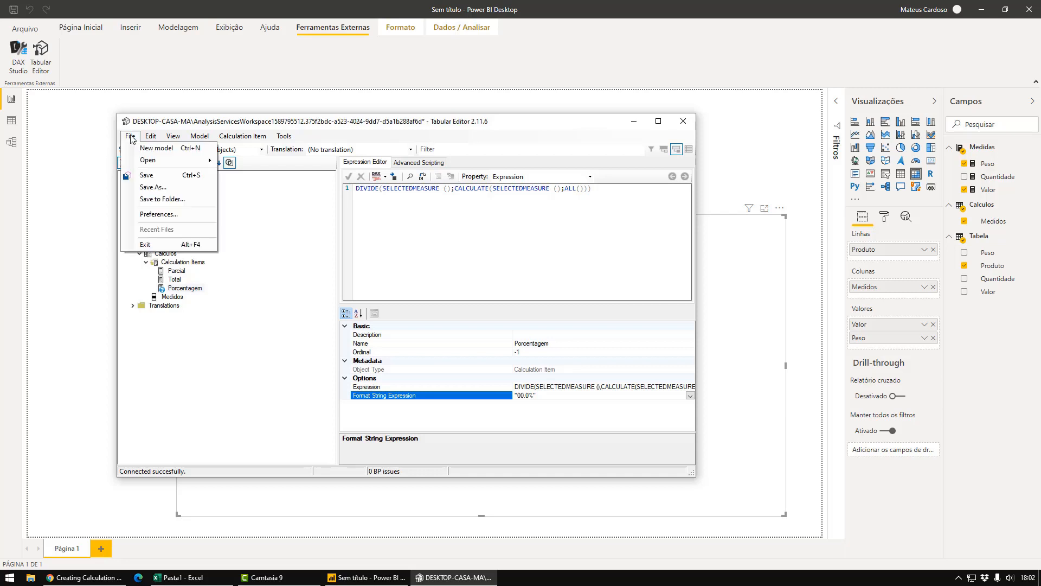
click(150, 174)
click(683, 121)
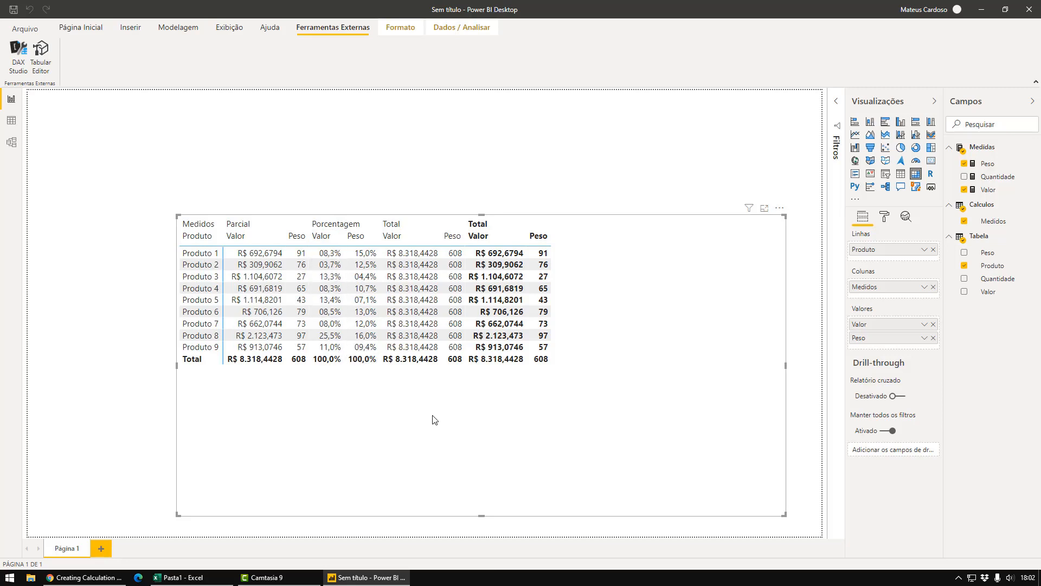
Add a slicer on the Medidos field of Calculos and place it in the report page's upper-left corner.
click(499, 157)
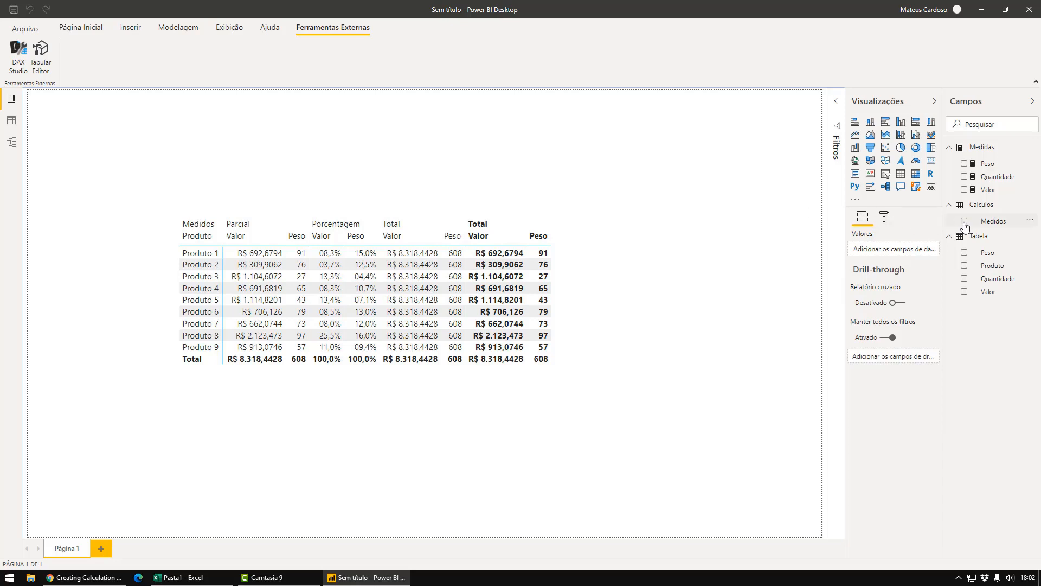
click(884, 178)
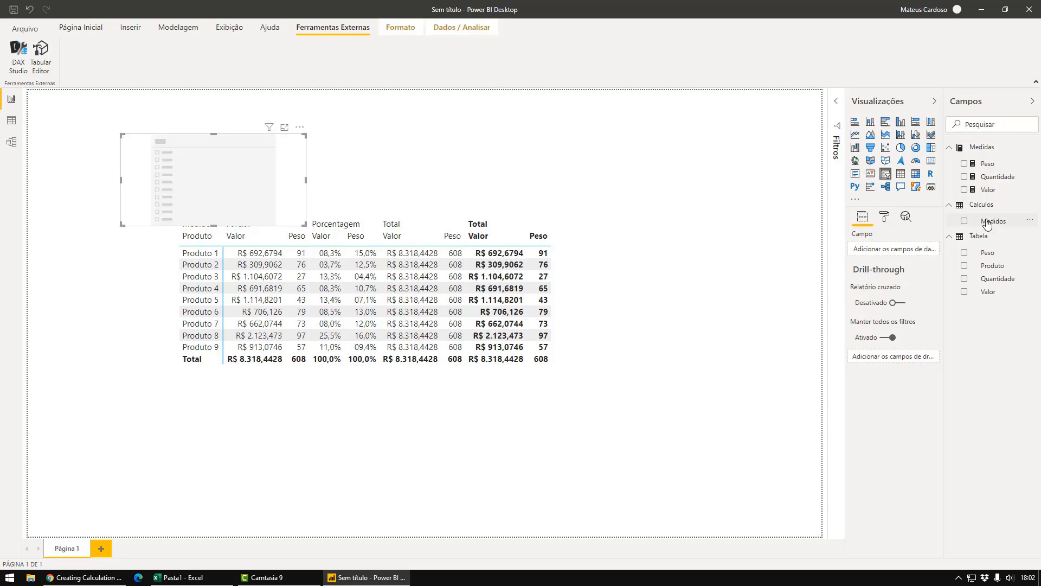
click(964, 220)
drag(205, 188, 111, 144)
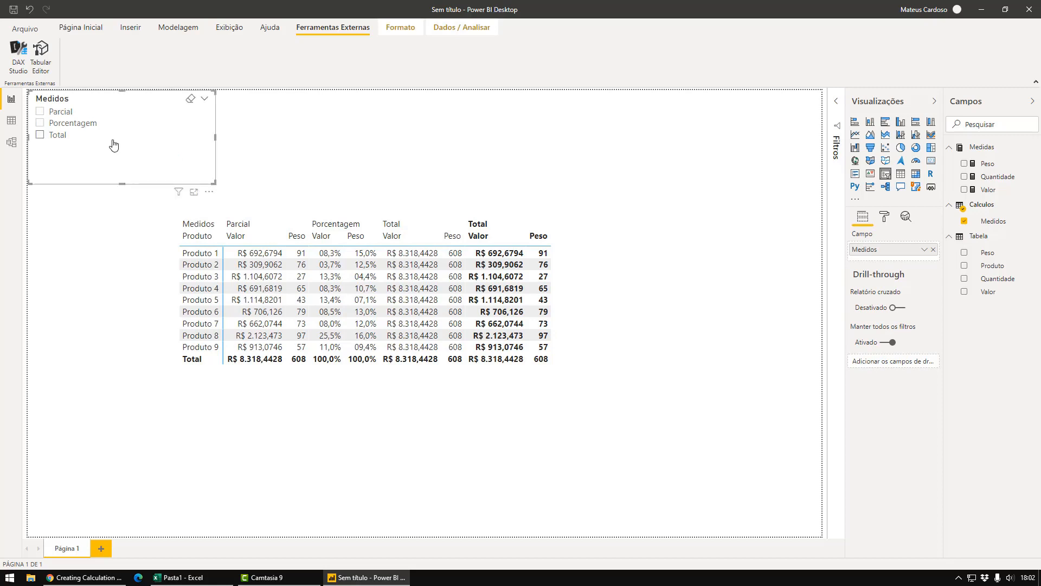
Check how the matrix responds to Parcial, Porcentagem and Total in the Medidos slicer, singly and combined, clear the slicer and select the matrix.
click(41, 112)
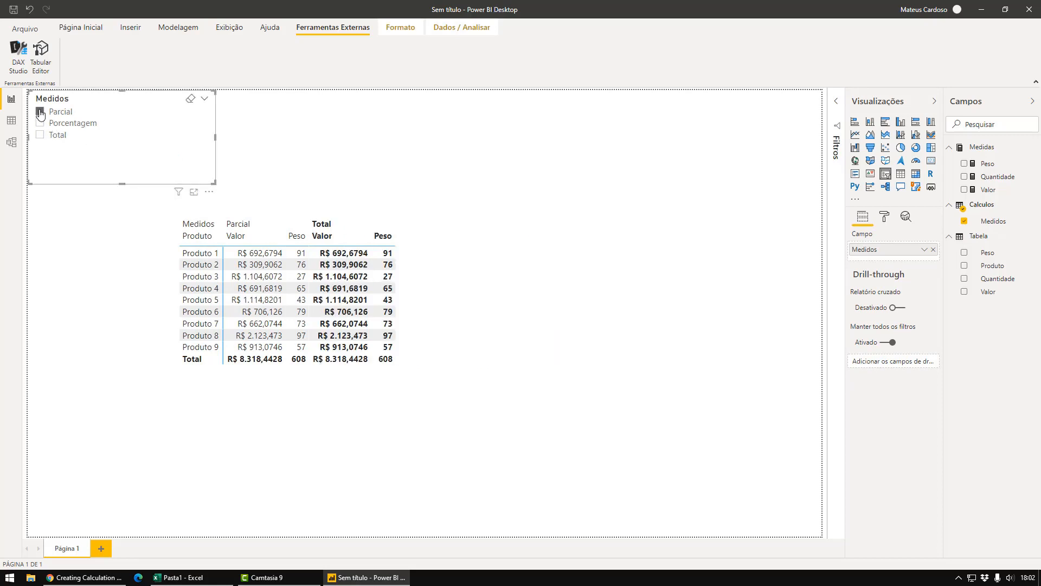
click(40, 112)
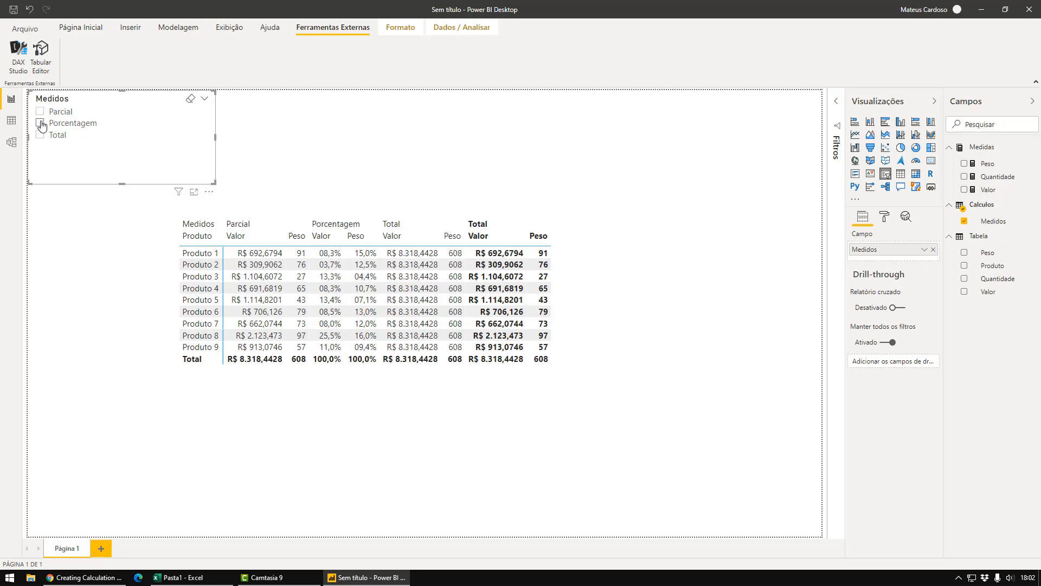
click(40, 123)
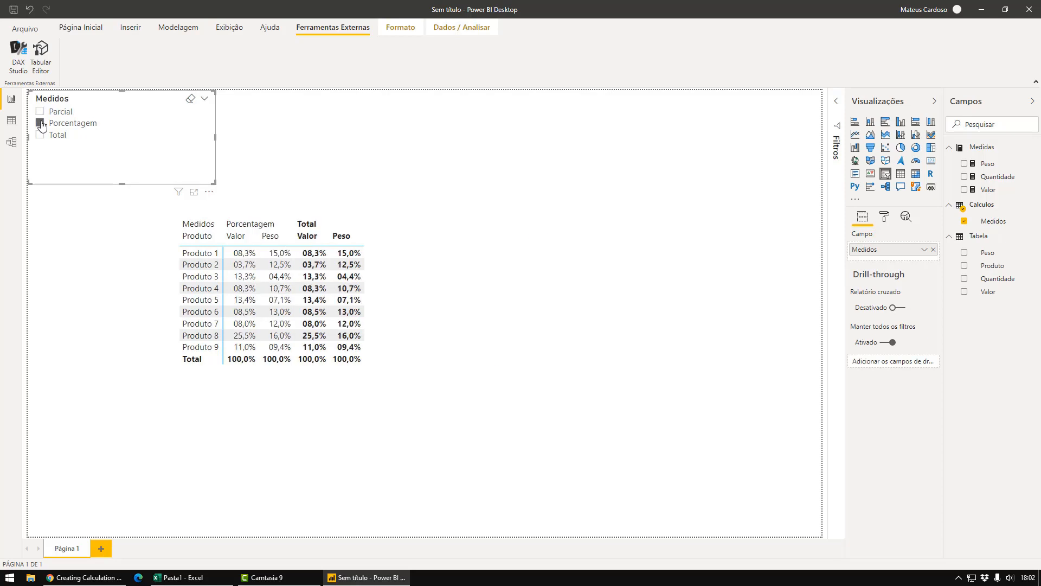
click(41, 135)
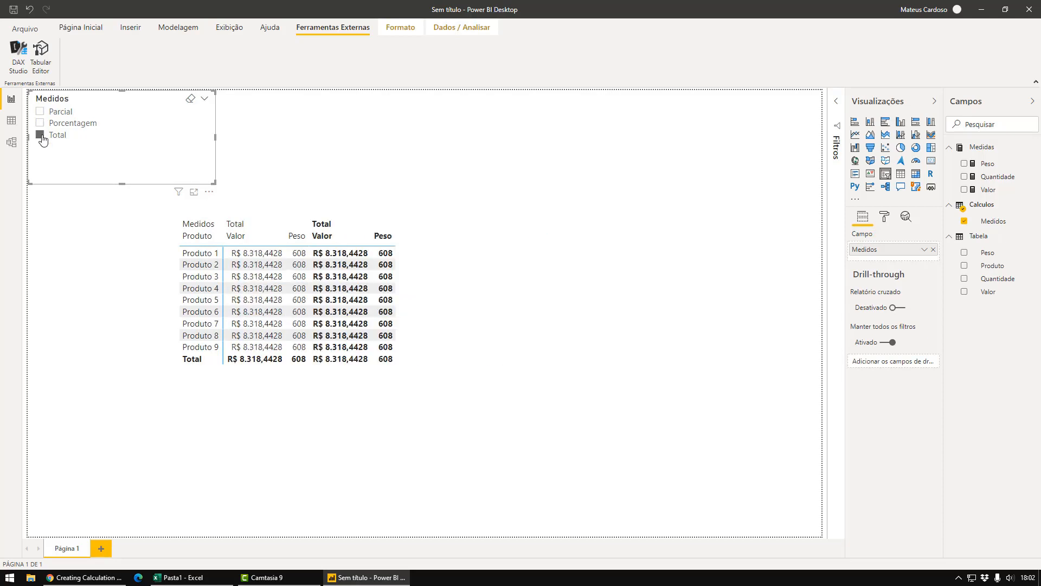
ctrl+click(40, 123)
ctrl+click(40, 113)
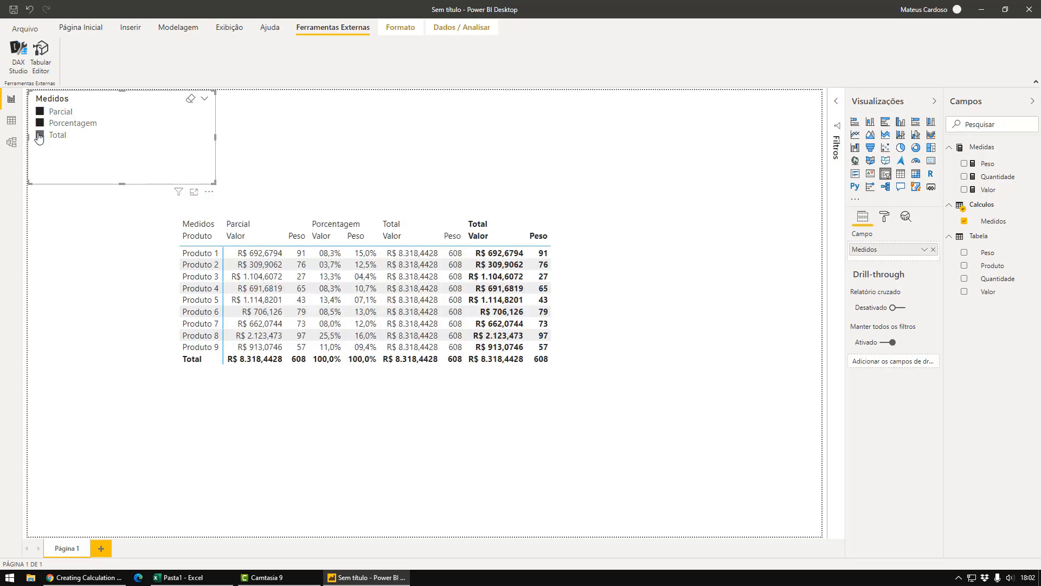
click(39, 135)
click(39, 124)
click(40, 112)
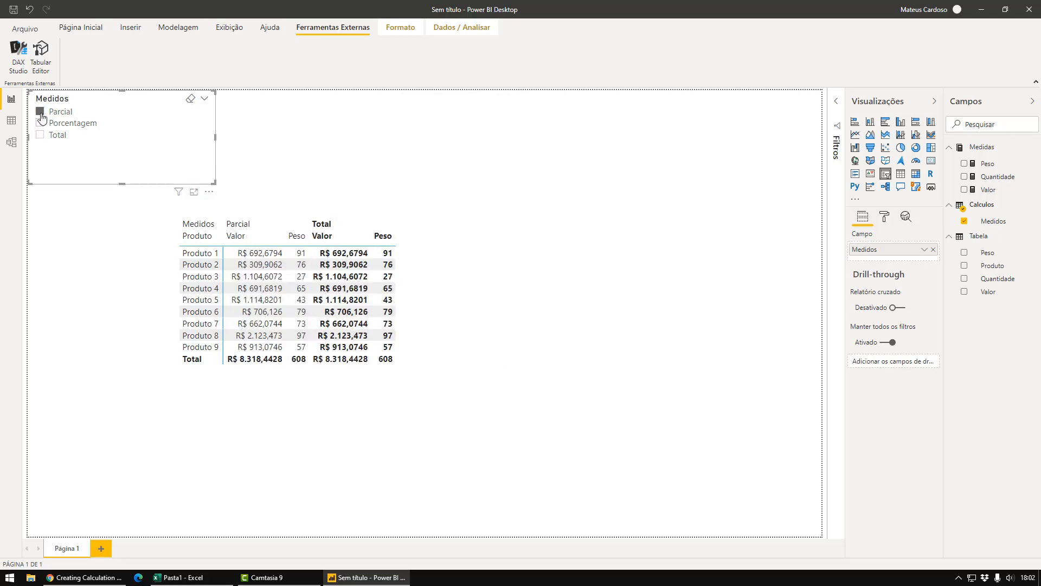
click(40, 112)
click(514, 399)
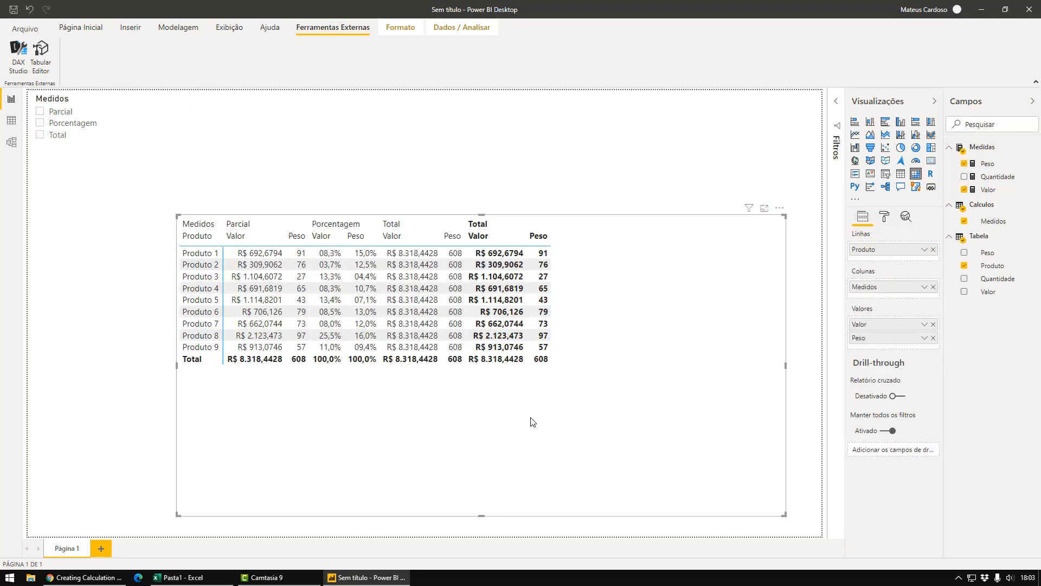